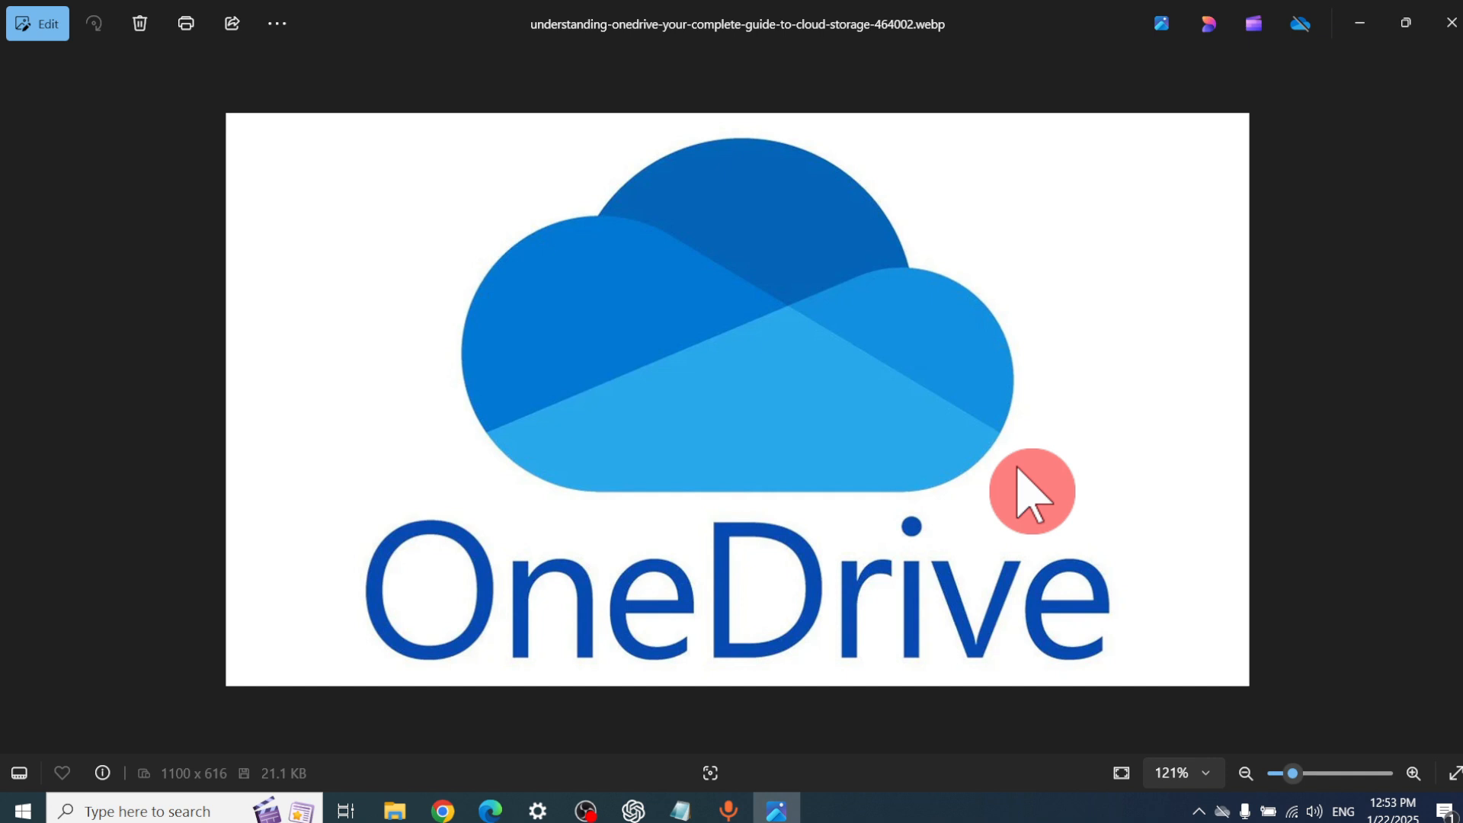
# Step: Switch to Chrome, return to the new tab page and search Google for onedrive
pyautogui.click(443, 810)
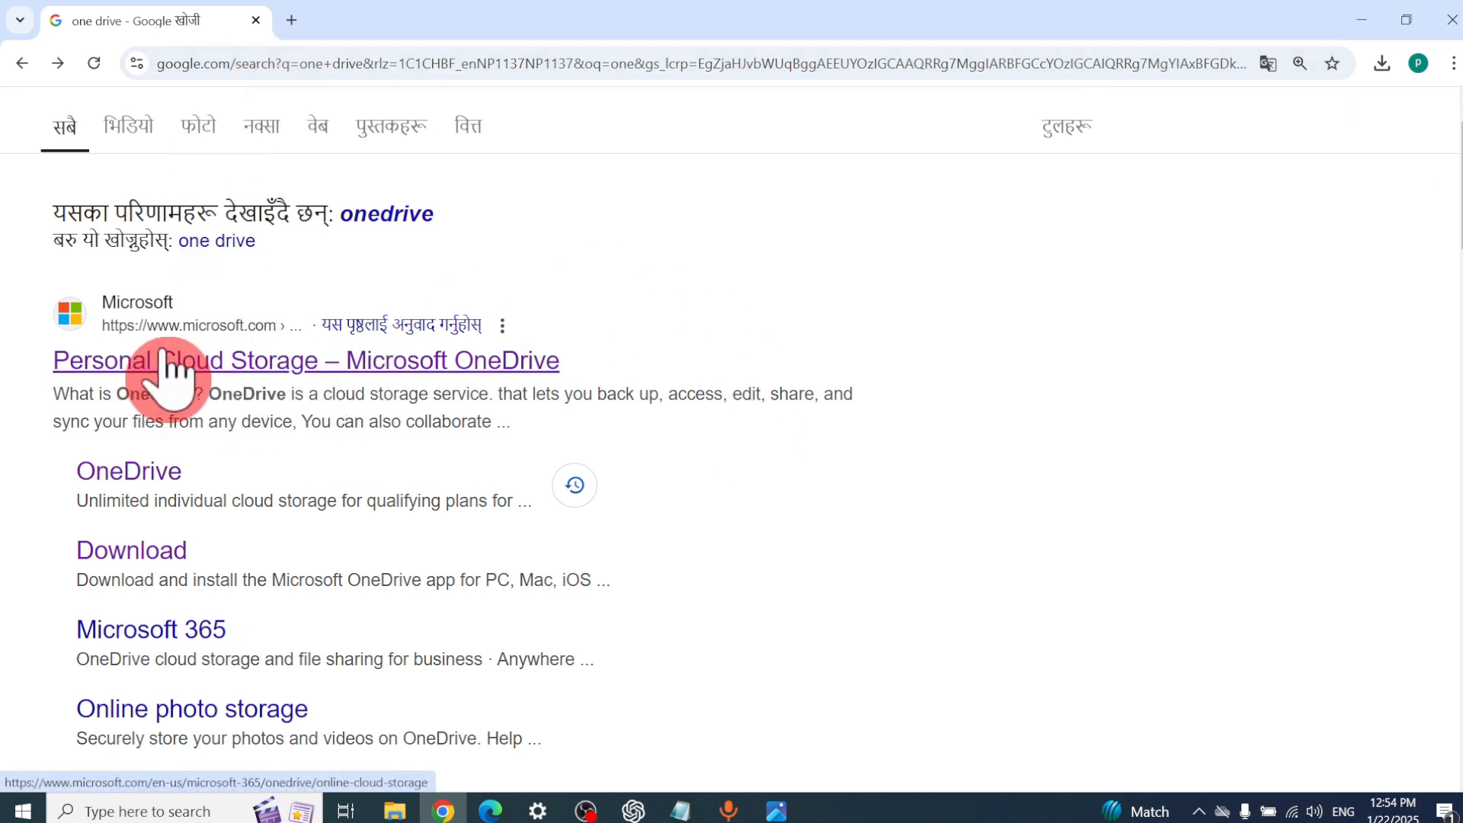
pyautogui.click(592, 63)
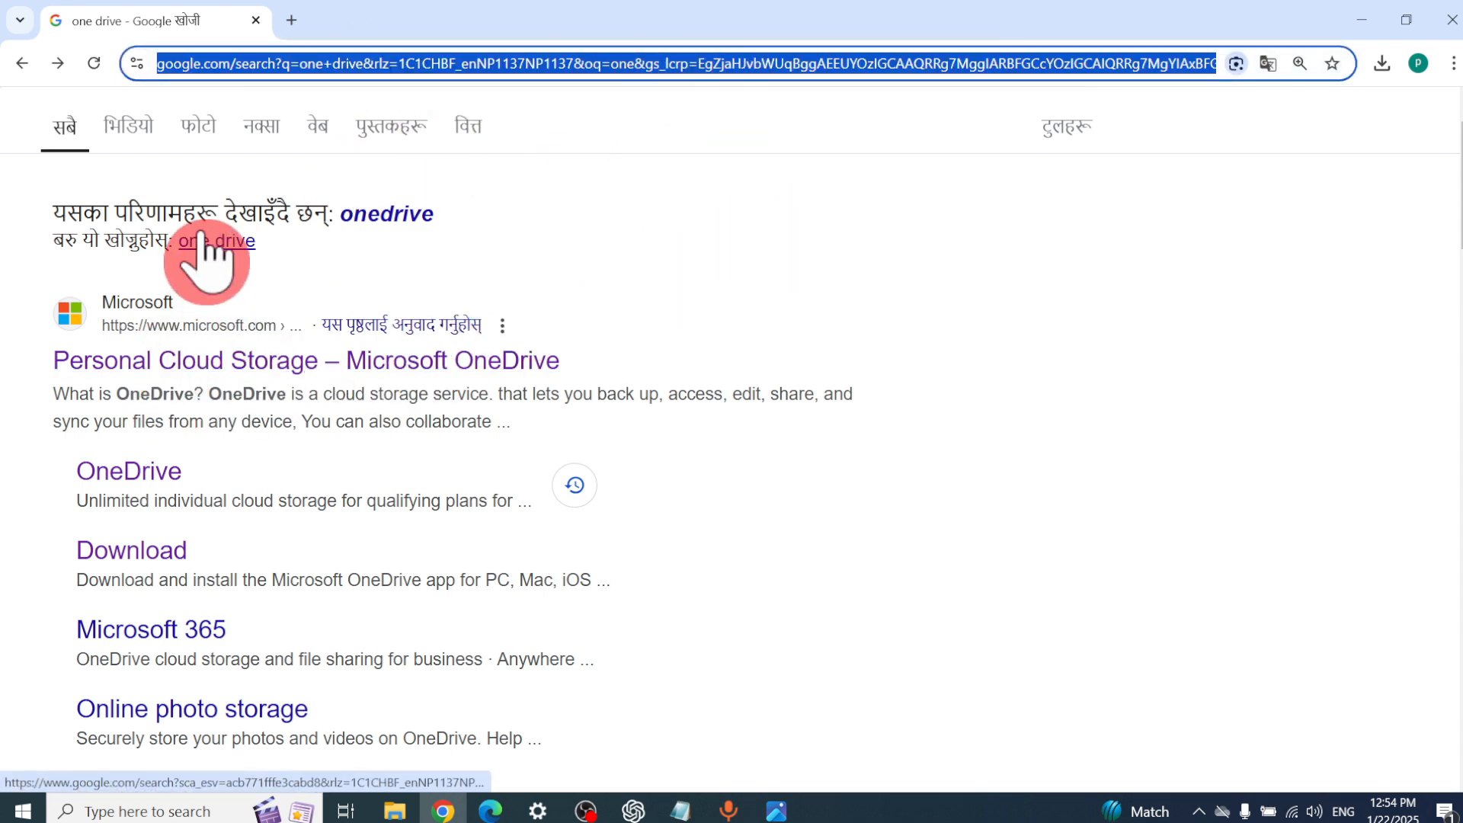
pyautogui.click(23, 67)
pyautogui.click(460, 389)
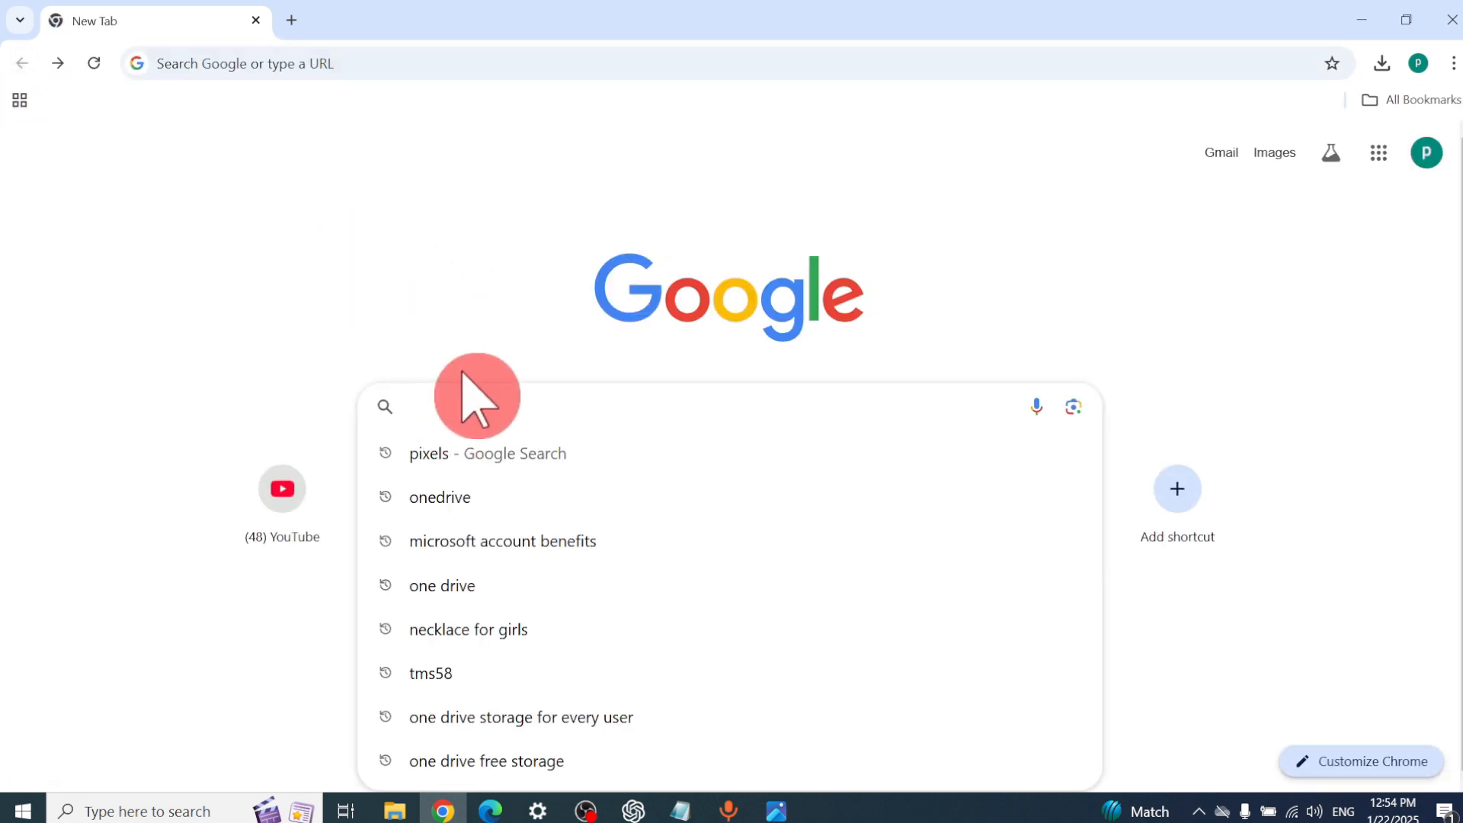
pyautogui.click(445, 497)
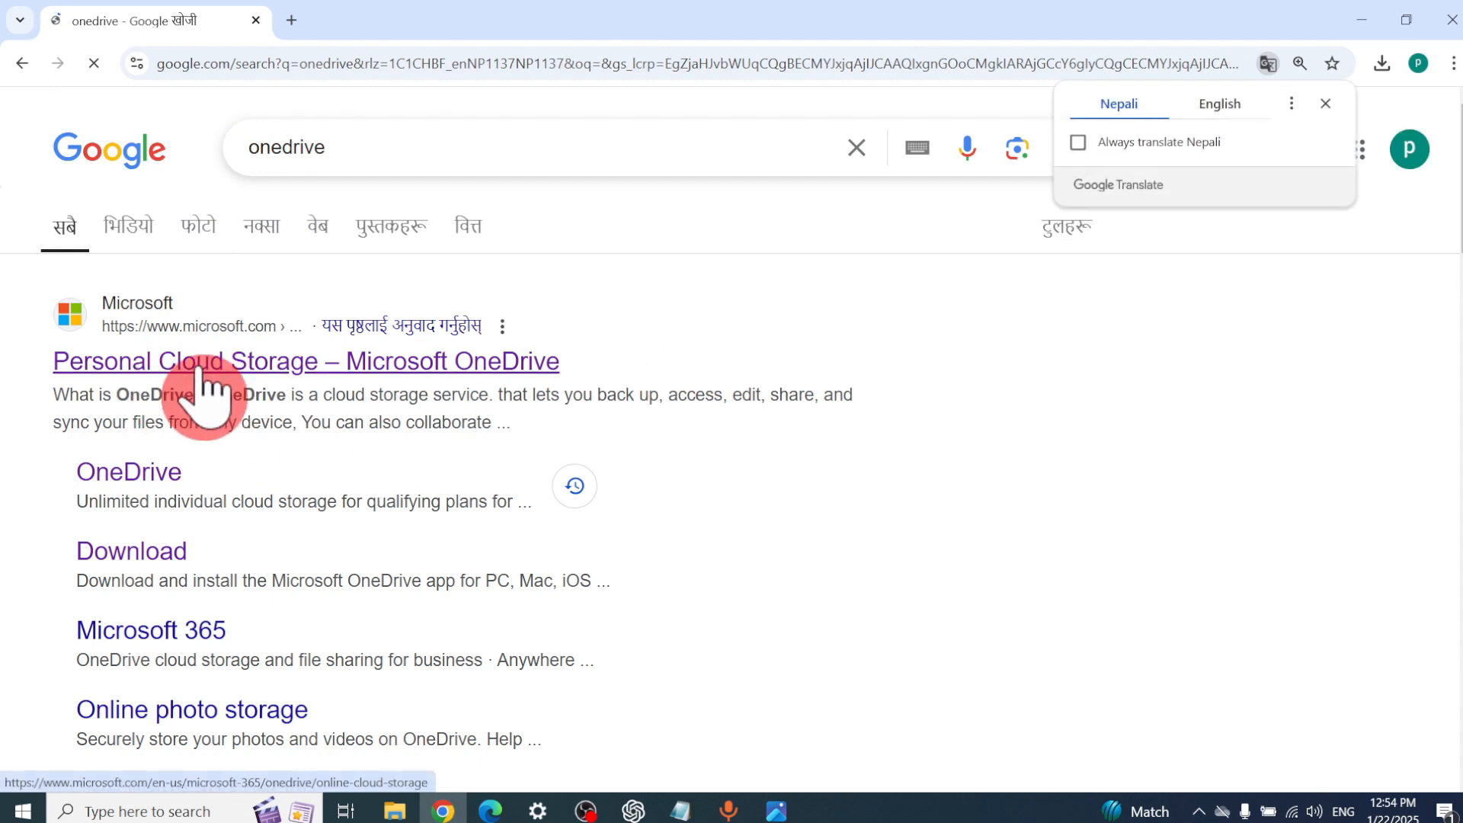
# Step: Open the "Personal Cloud Storage – Microsoft OneDrive" search result in a new tab and switch to it
pyautogui.rightClick(190, 370)
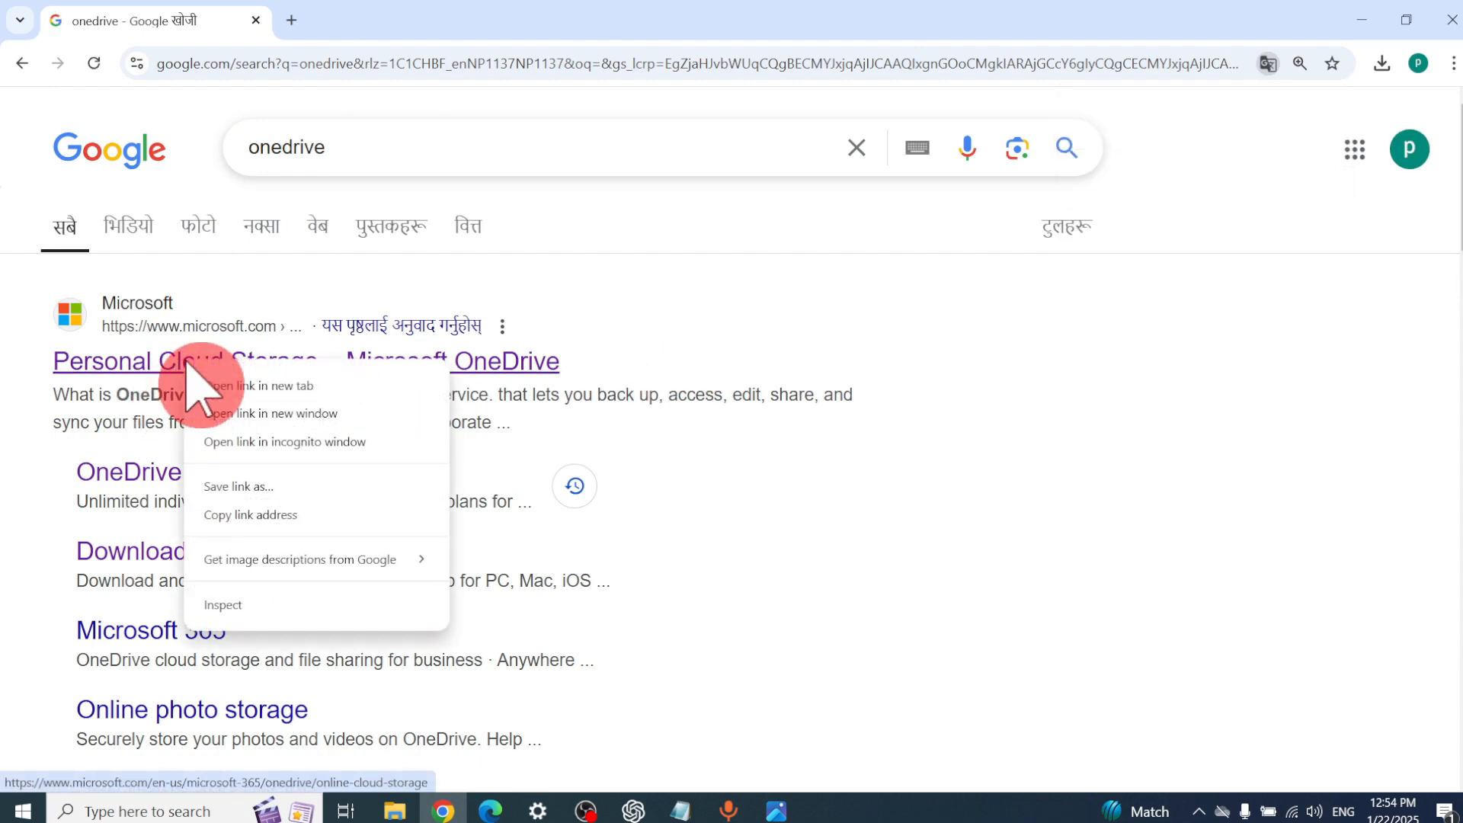
pyautogui.click(298, 382)
pyautogui.click(366, 21)
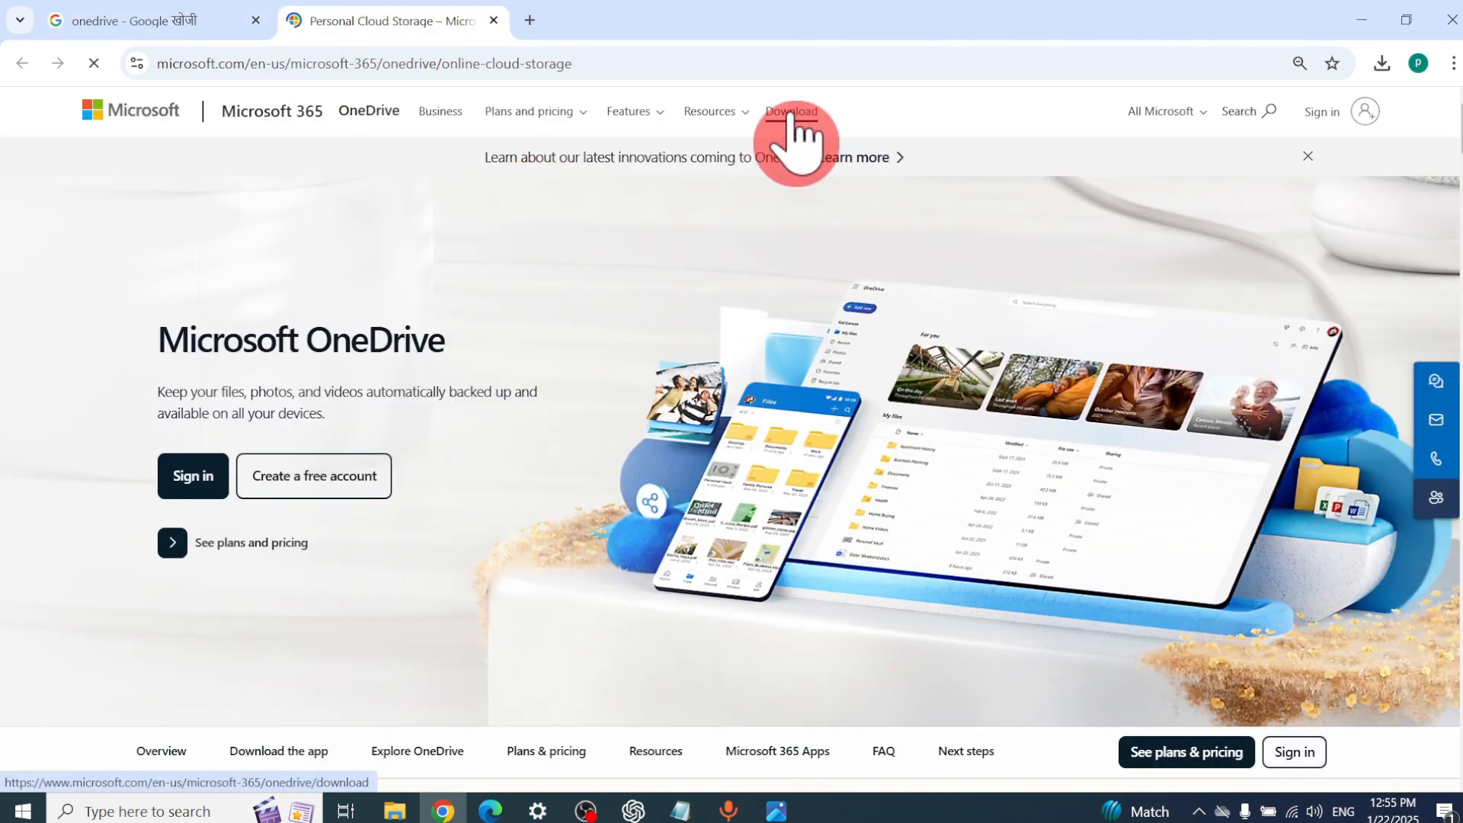
# Step: Open the OneDrive site's Download page in a new tab and switch to it
pyautogui.rightClick(792, 114)
pyautogui.click(843, 141)
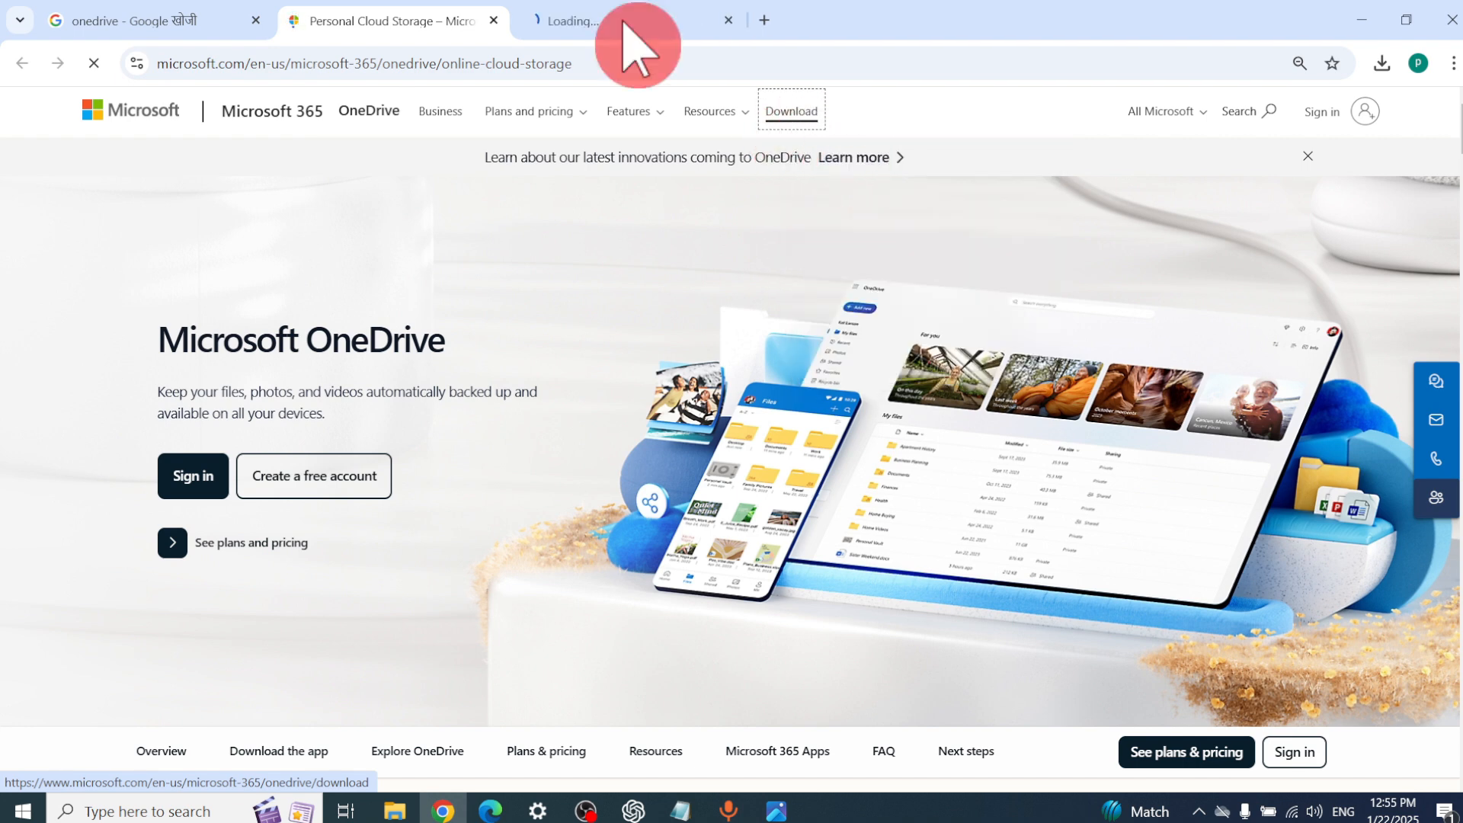
pyautogui.click(591, 16)
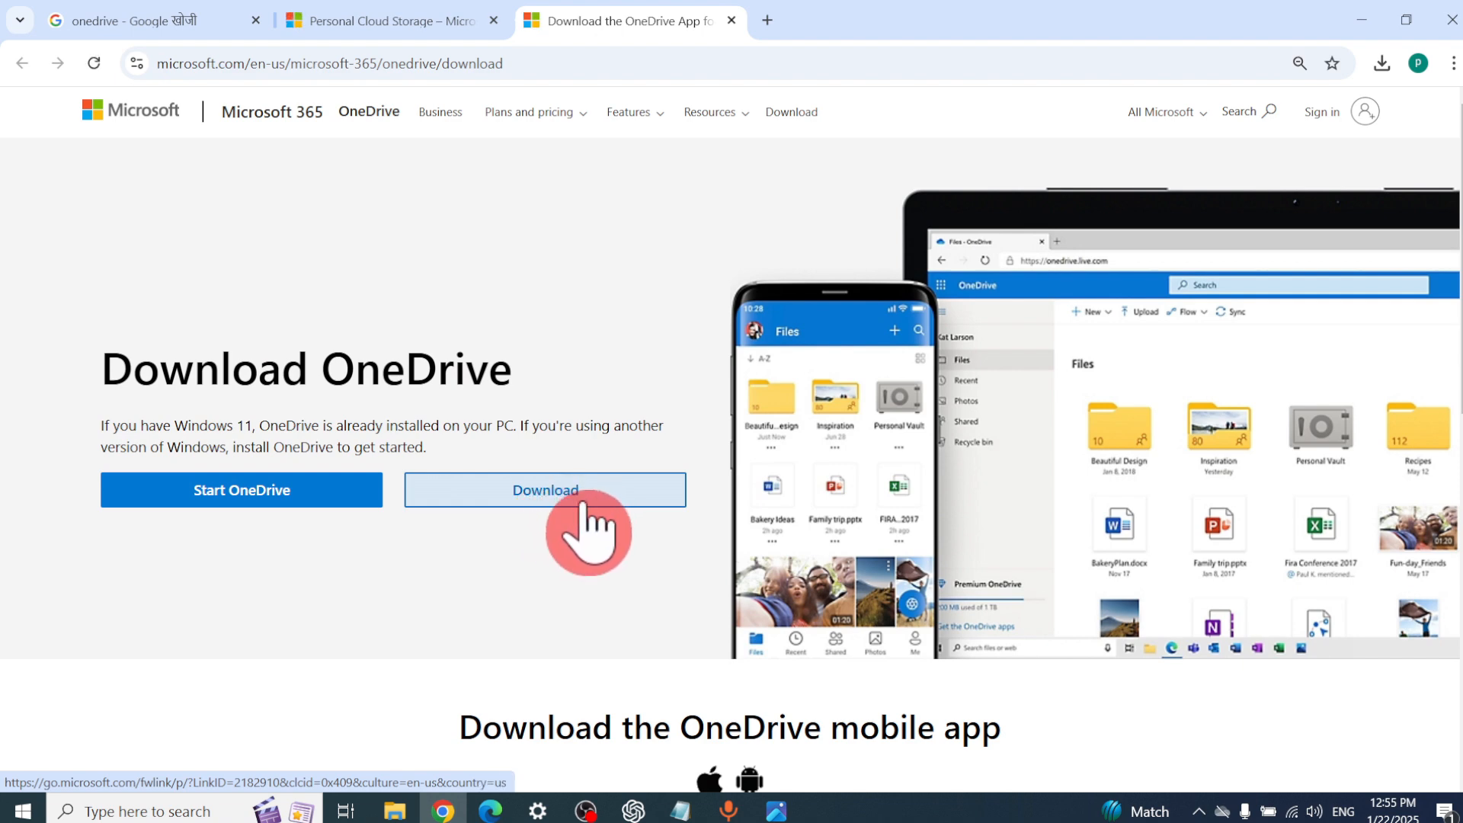
# Step: Download the OneDrive desktop installer and check its progress in the recent download history
pyautogui.scroll(-3, 579, 591)
pyautogui.scroll(-3, 579, 589)
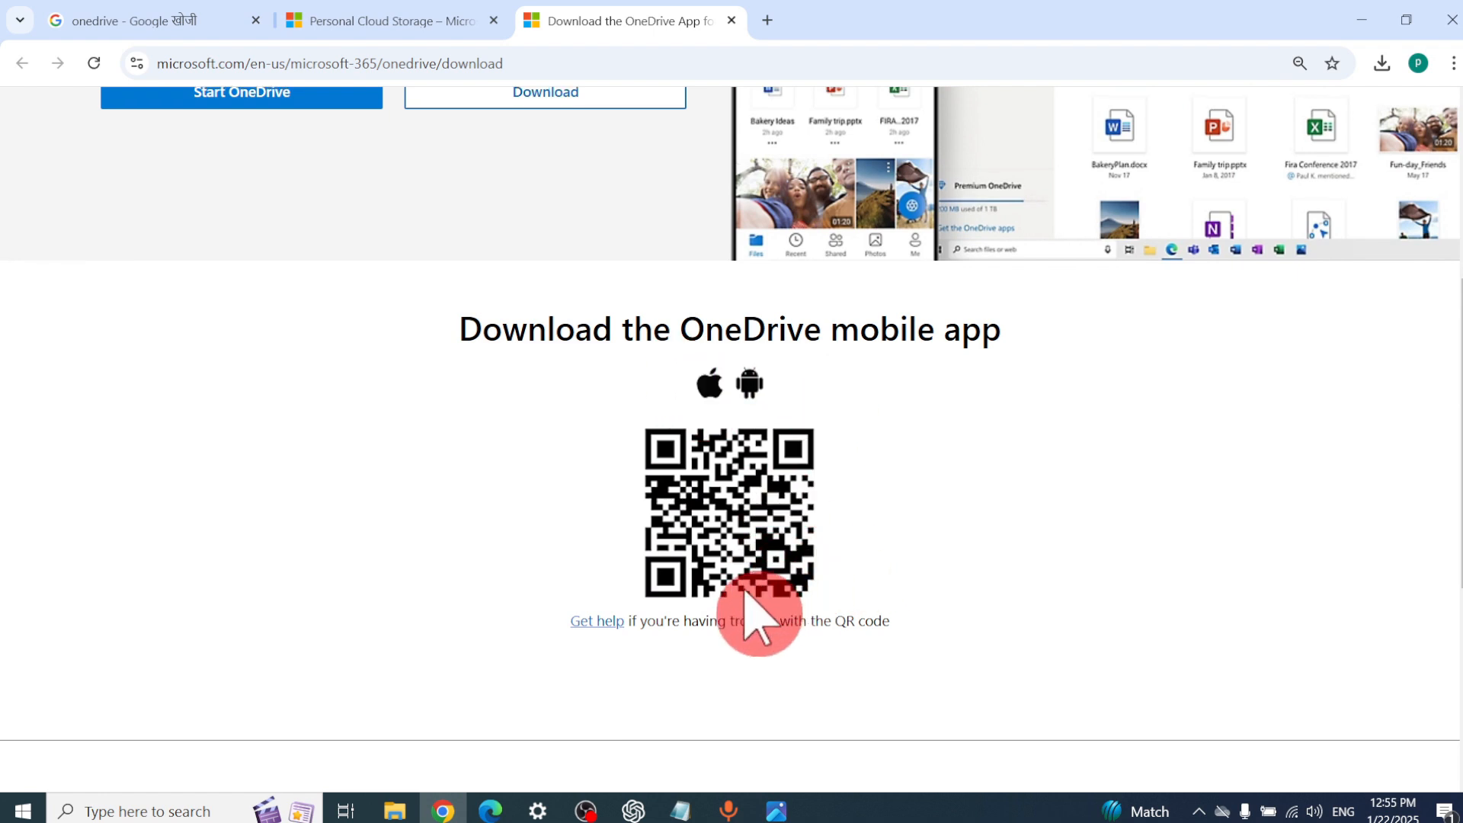
pyautogui.scroll(4, 757, 611)
pyautogui.click(538, 396)
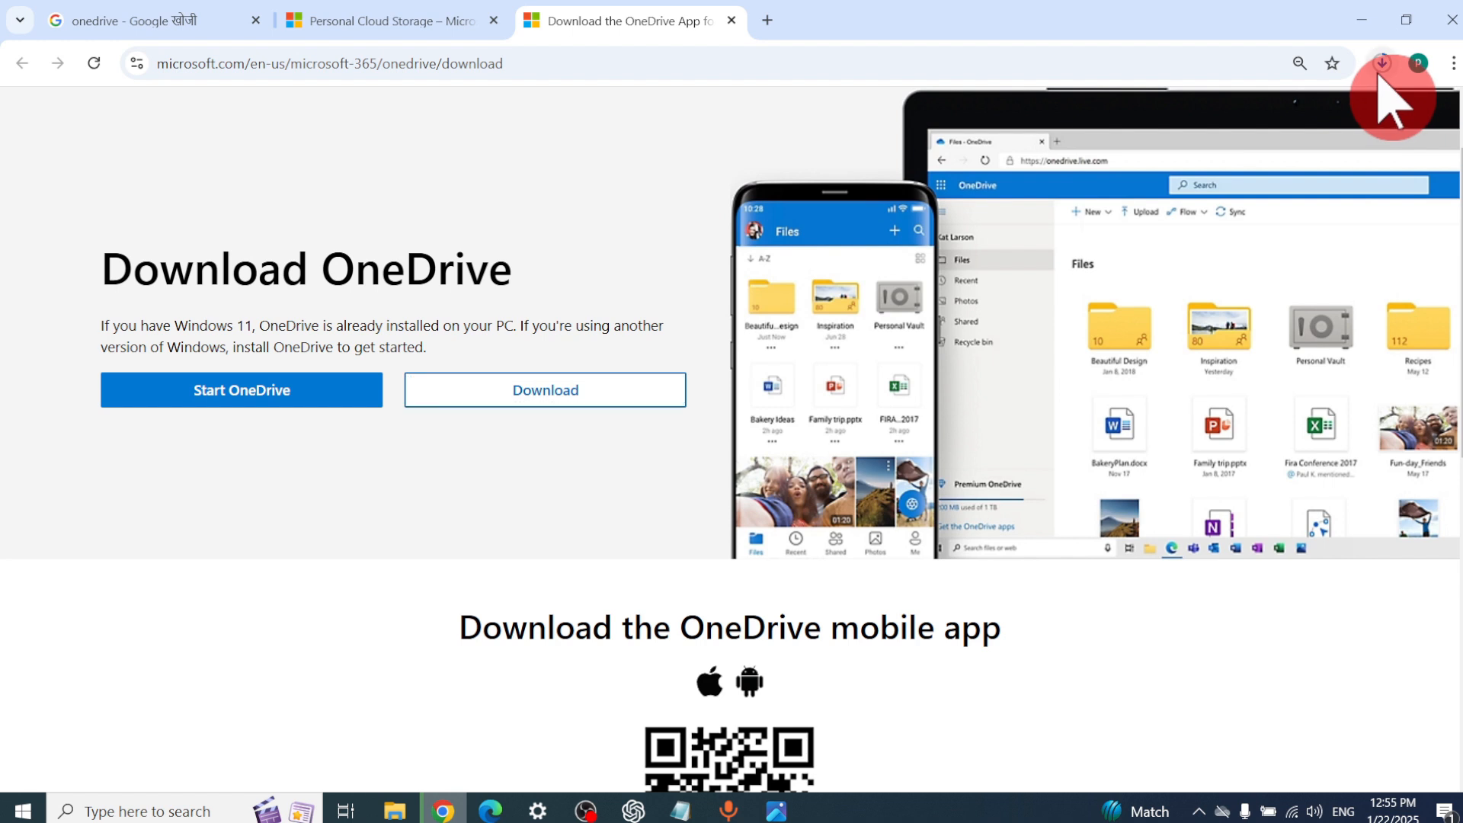
pyautogui.click(1379, 70)
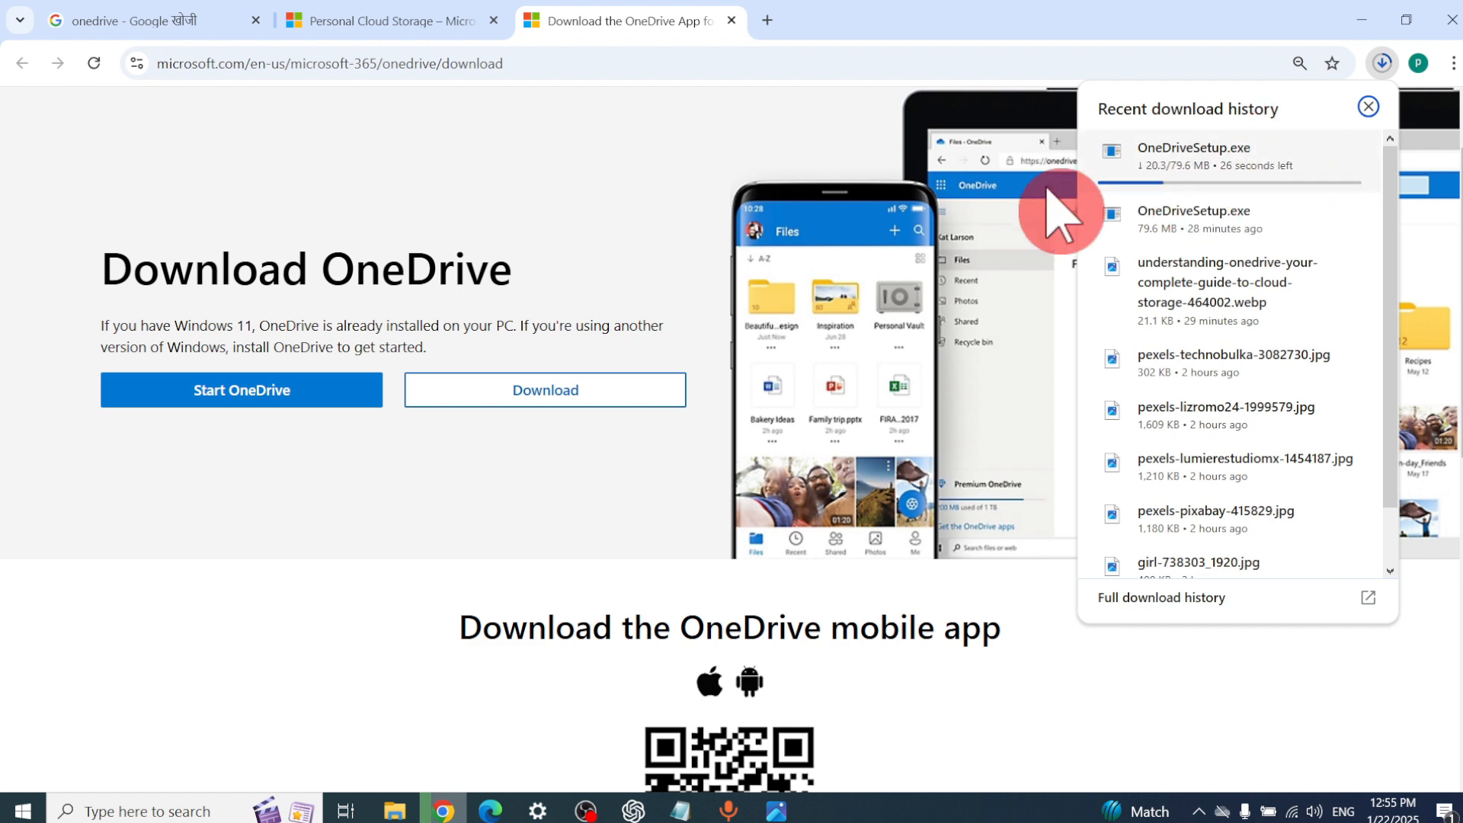
pyautogui.click(532, 122)
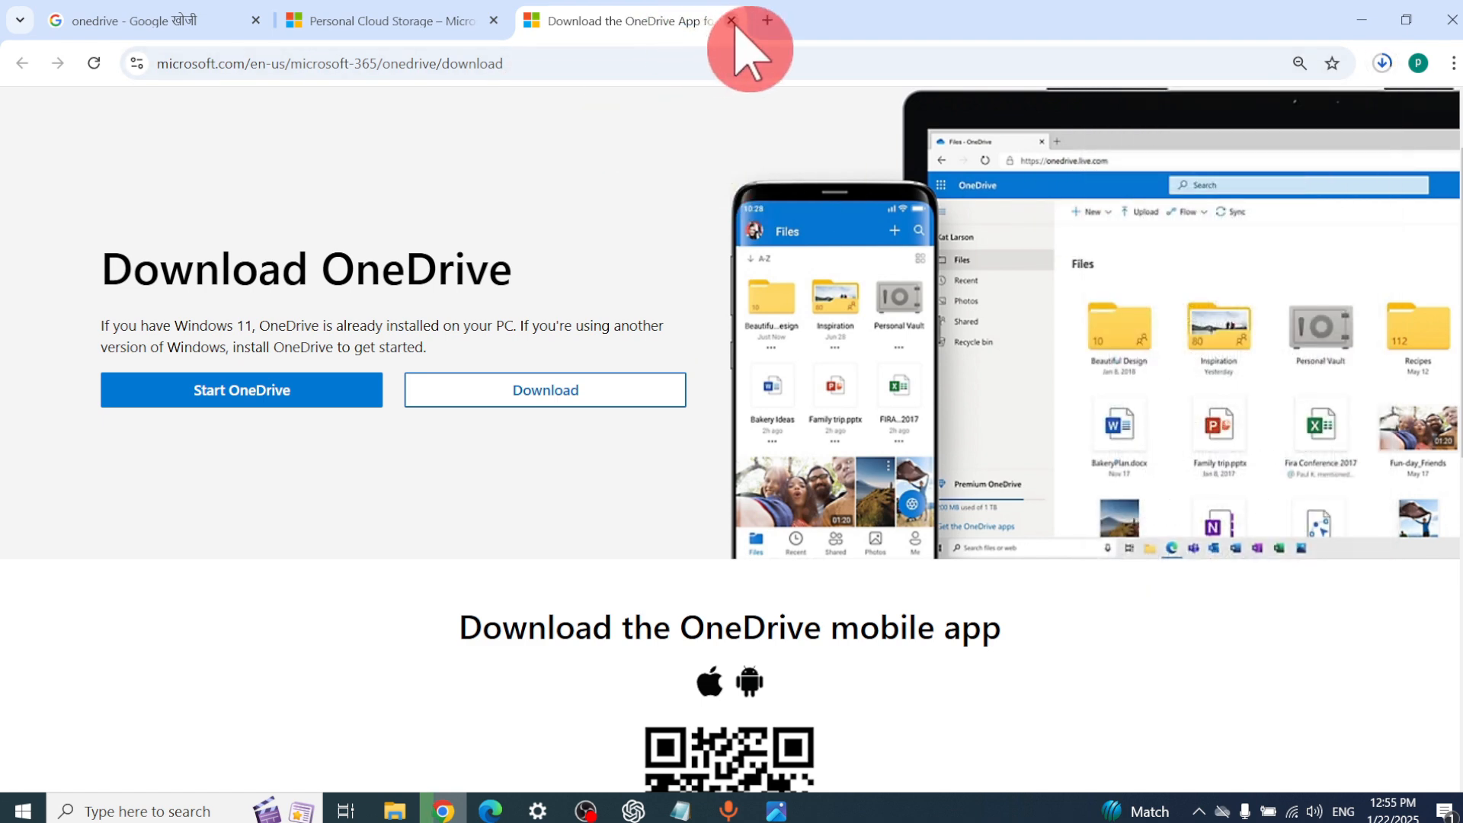
# Step: Return to the Microsoft OneDrive overview page and look over its introduction while the installer downloads
pyautogui.click(417, 17)
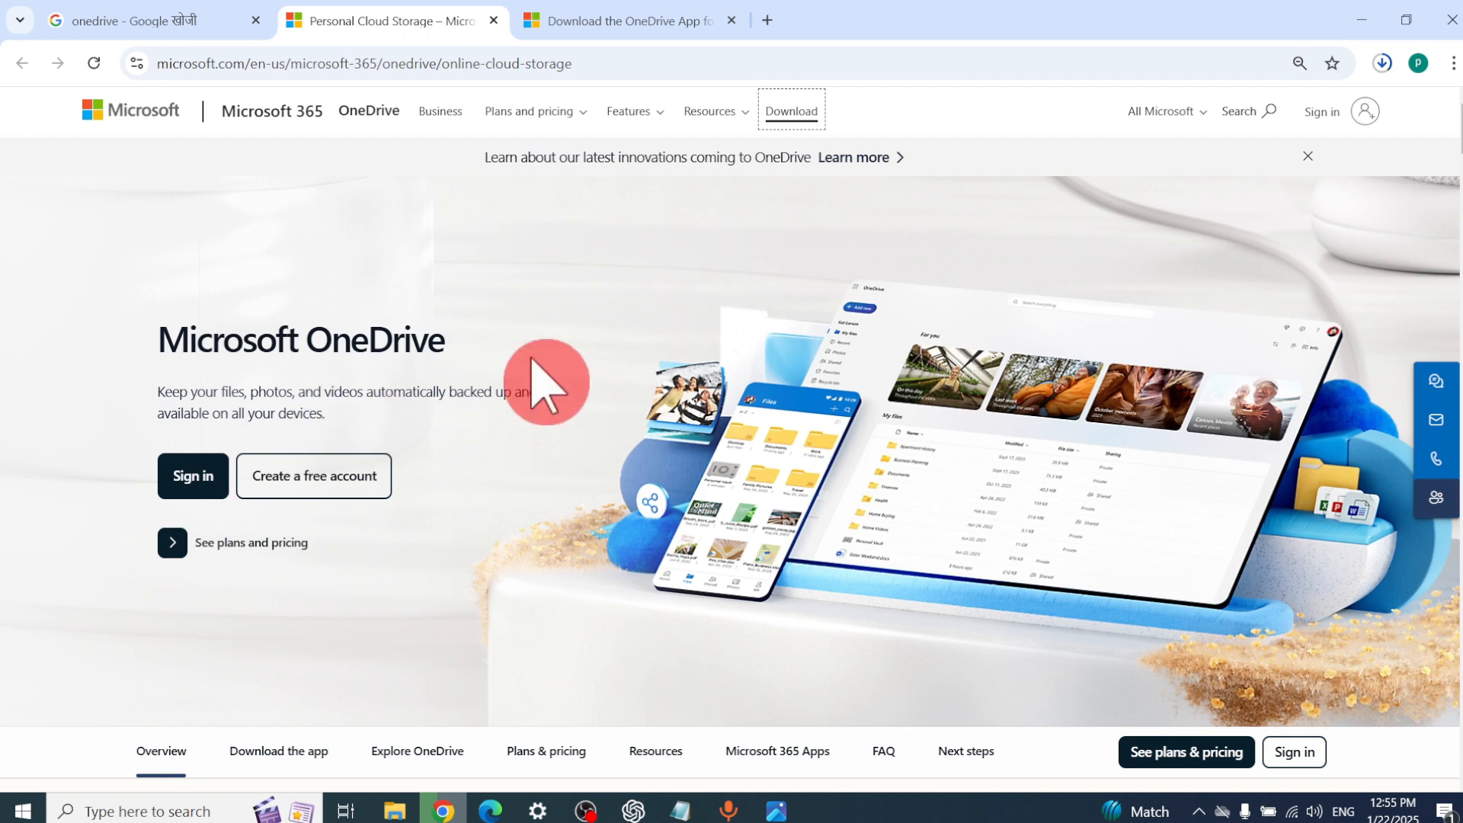
pyautogui.scroll(-1, 495, 434)
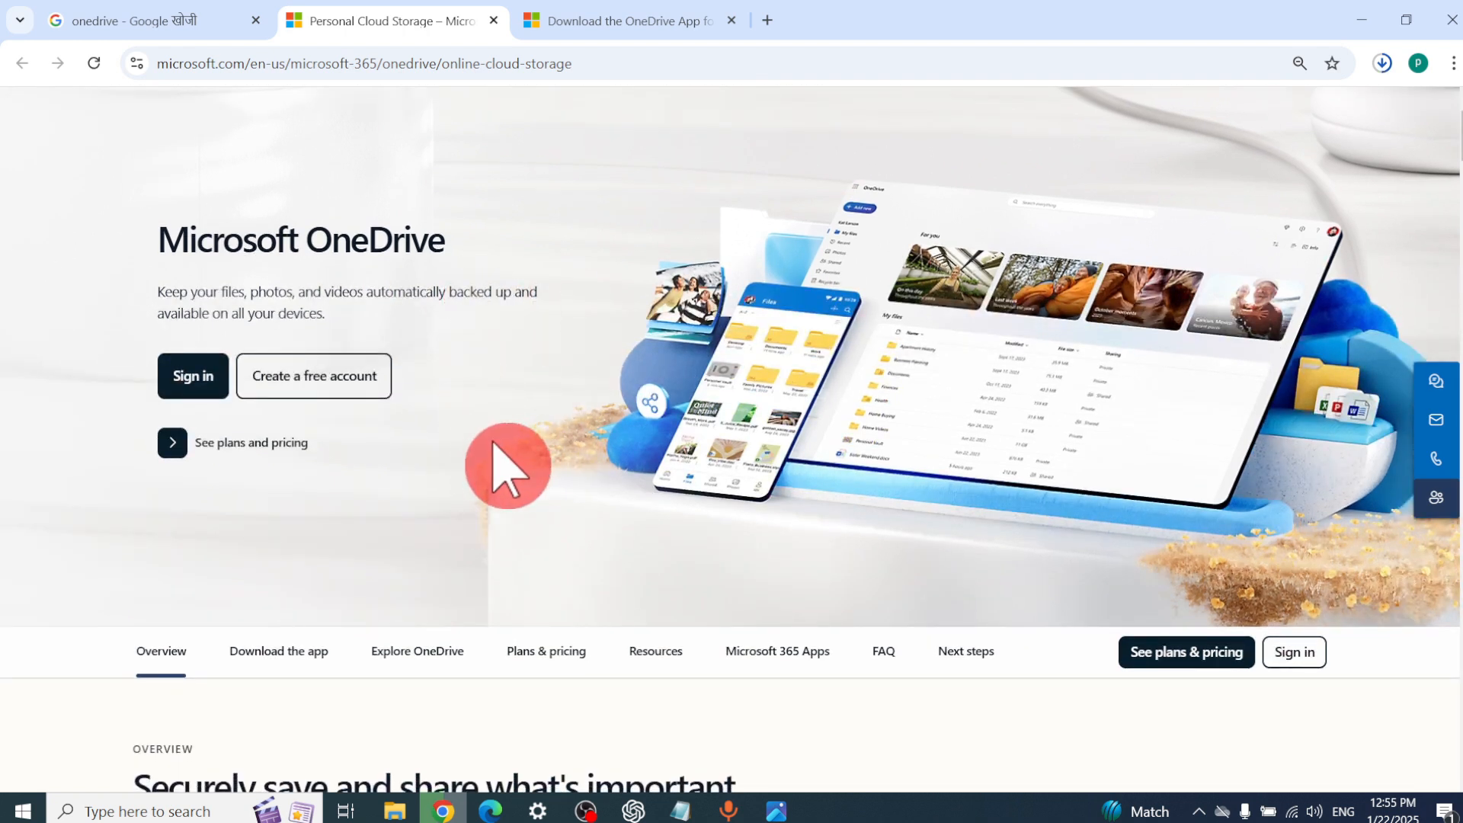
pyautogui.scroll(-1, 467, 473)
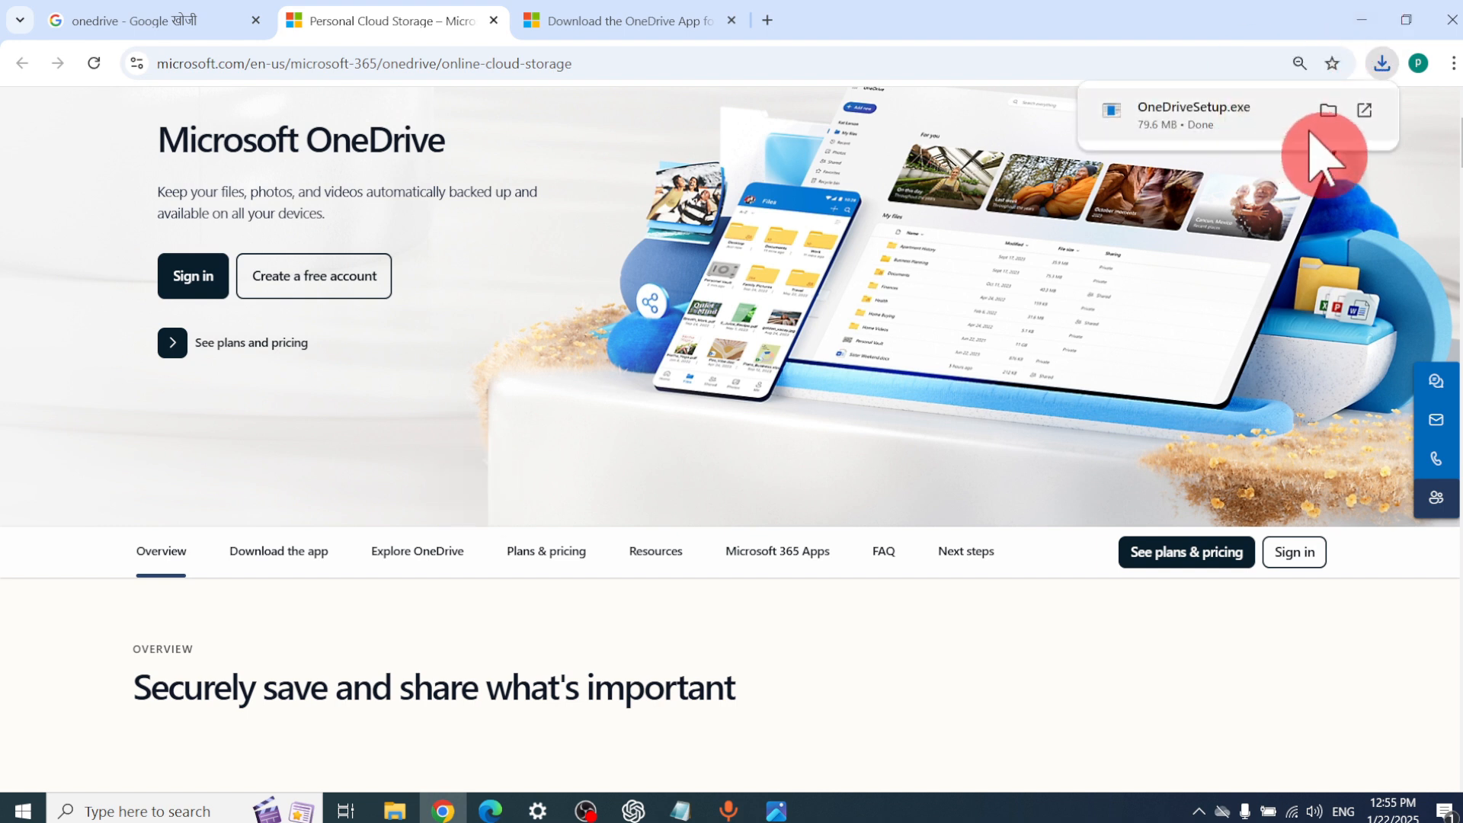
# Step: Show the downloaded OneDriveSetup.exe in its folder, try to run it as administrator and dismiss the setup message
pyautogui.click(1326, 112)
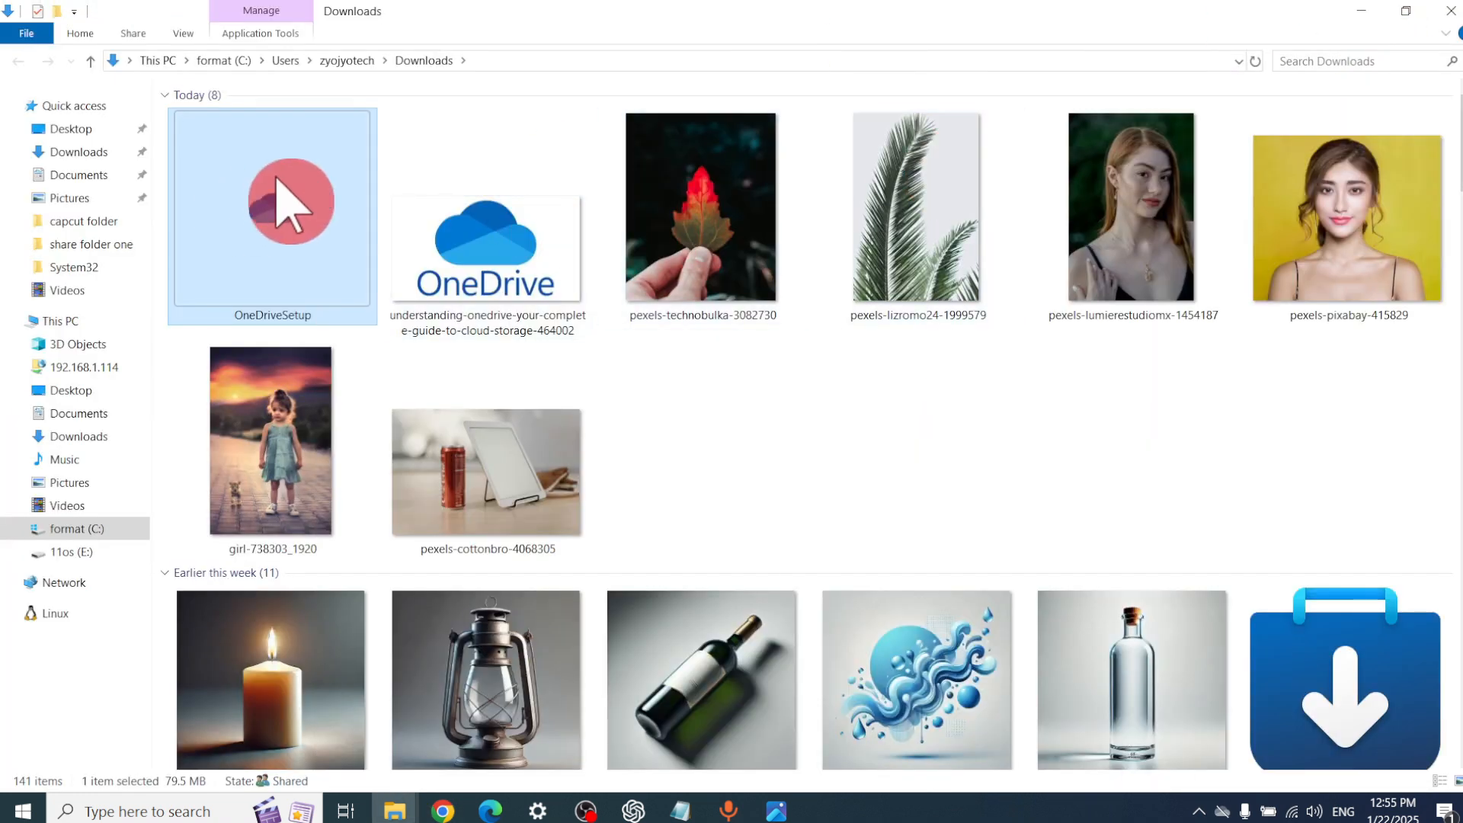
pyautogui.rightClick(294, 174)
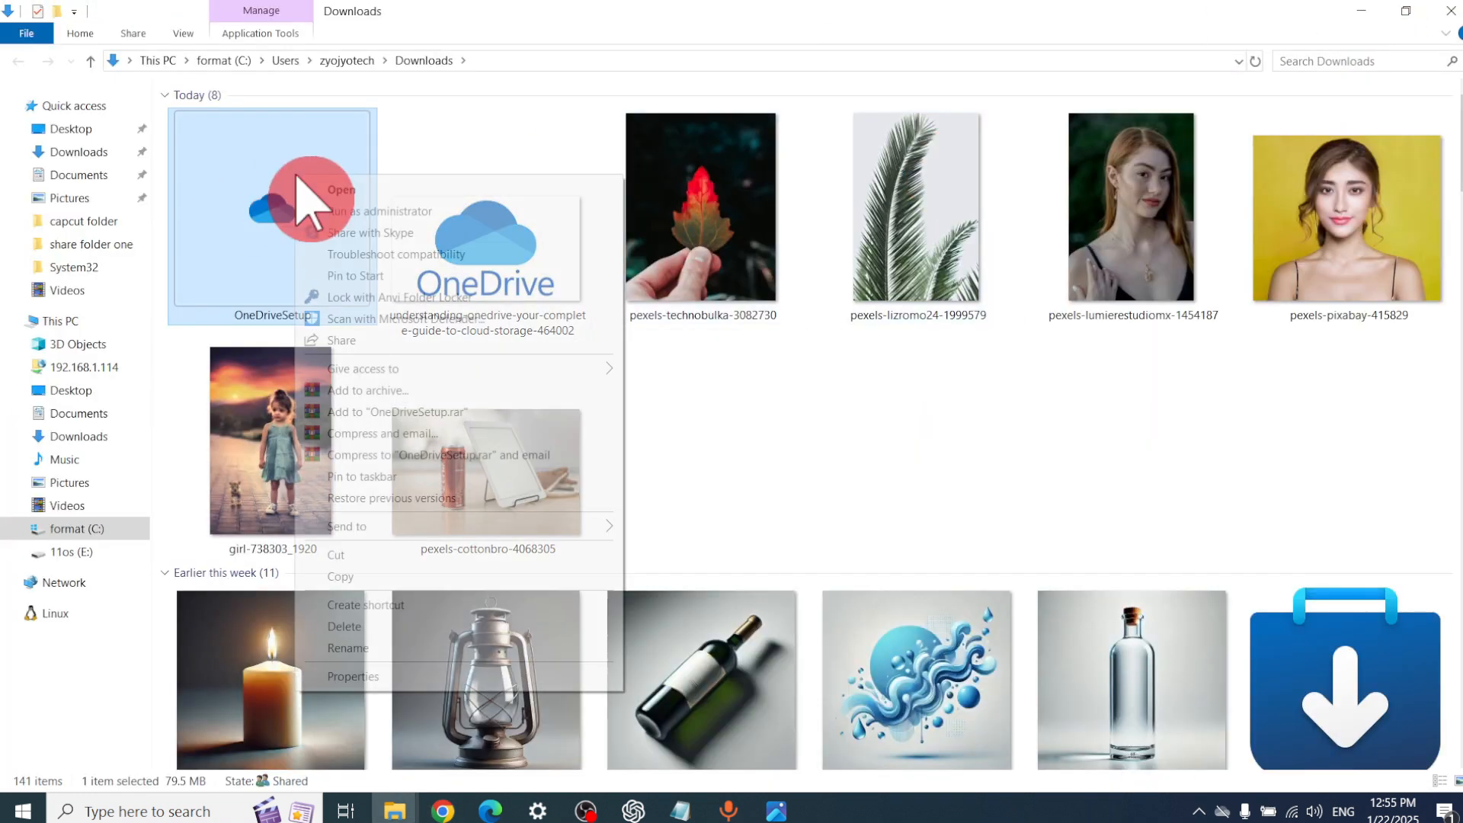
pyautogui.click(405, 212)
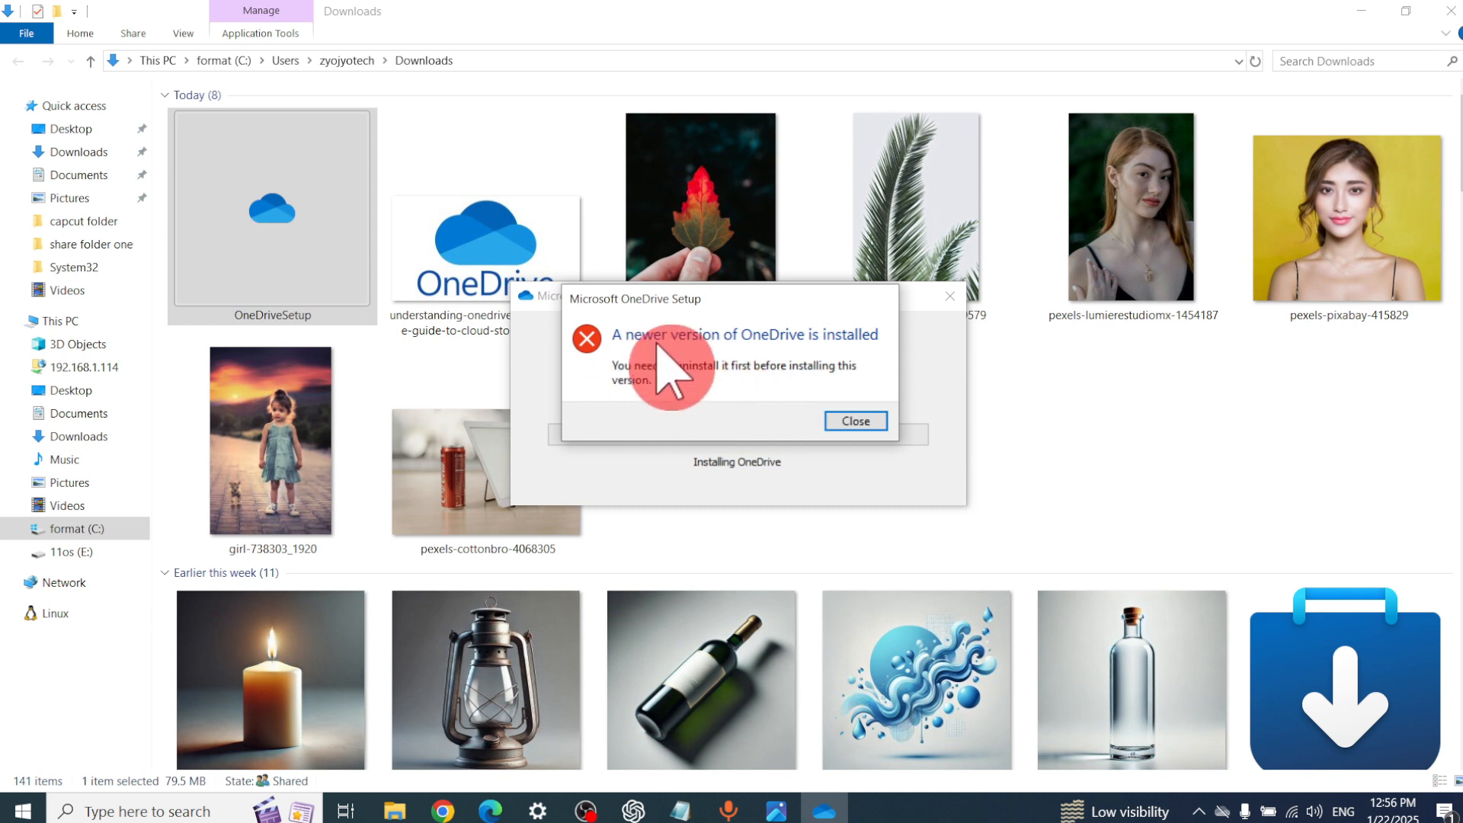
pyautogui.click(847, 419)
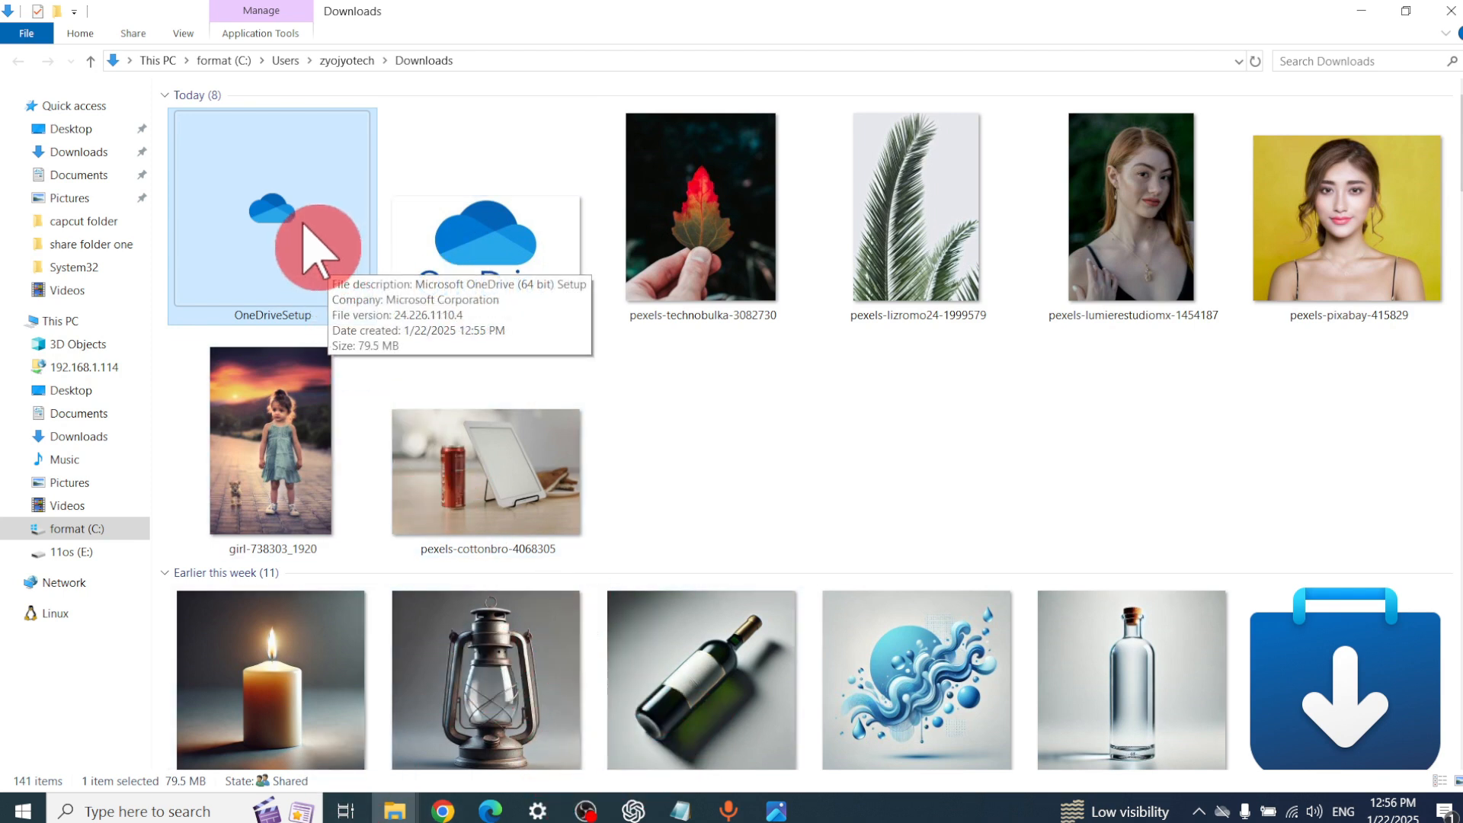
# Step: Find the installed OneDrive app through Windows search with "one" and run it as administrator
pyautogui.click(42, 819)
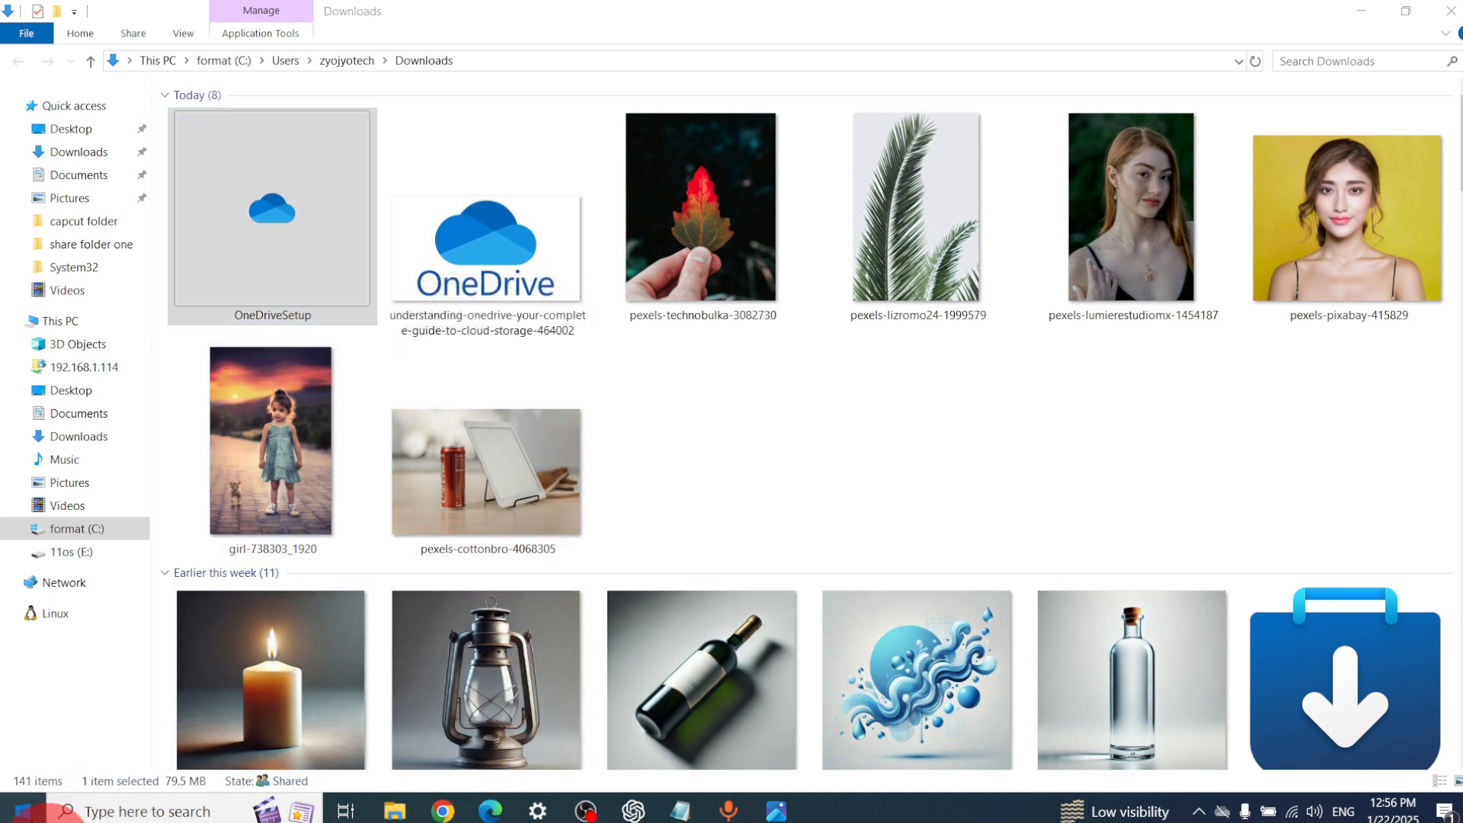
pyautogui.write('p')
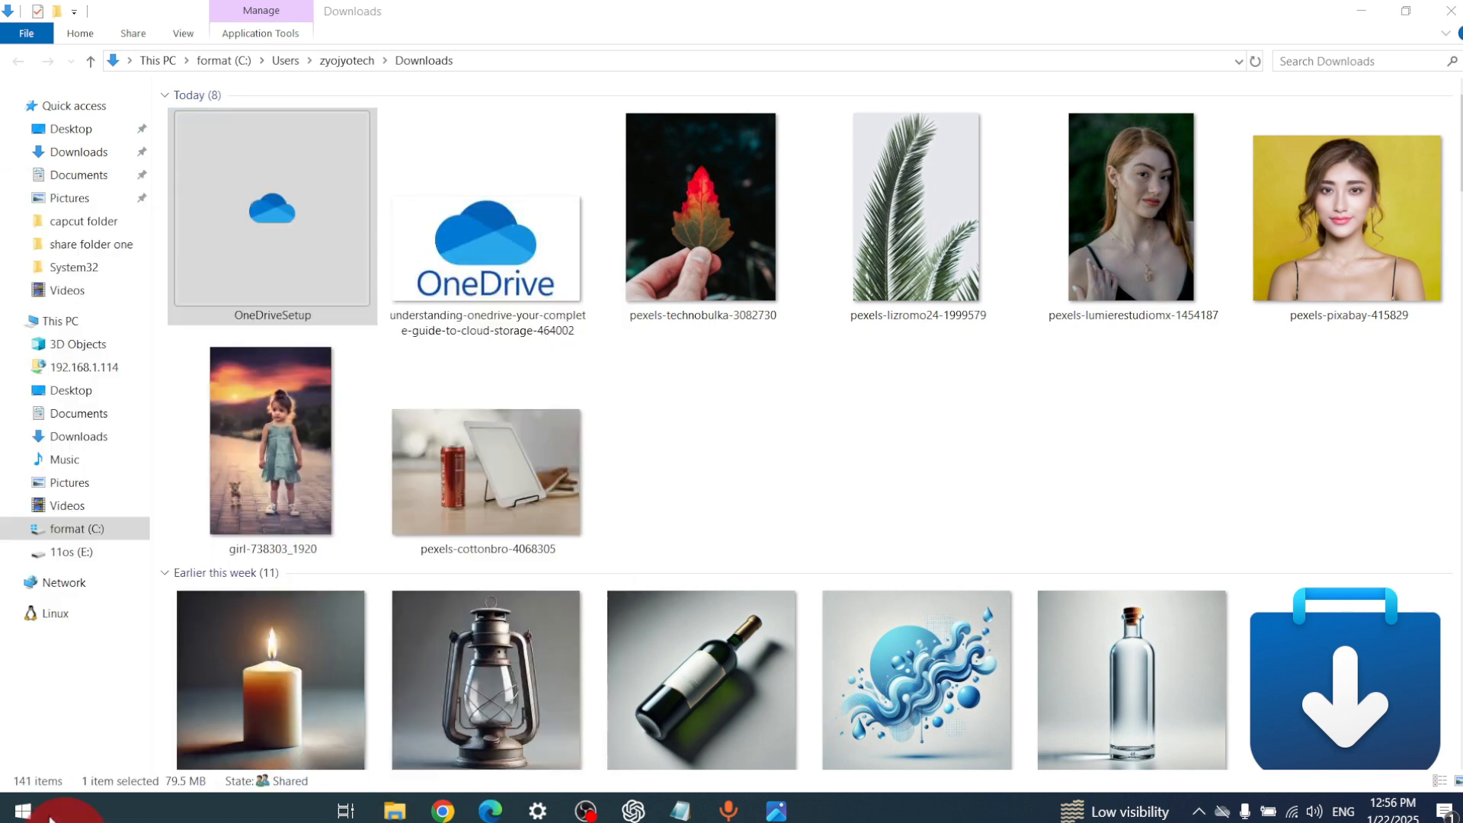
pyautogui.press('BackSpace')
pyautogui.write('one')
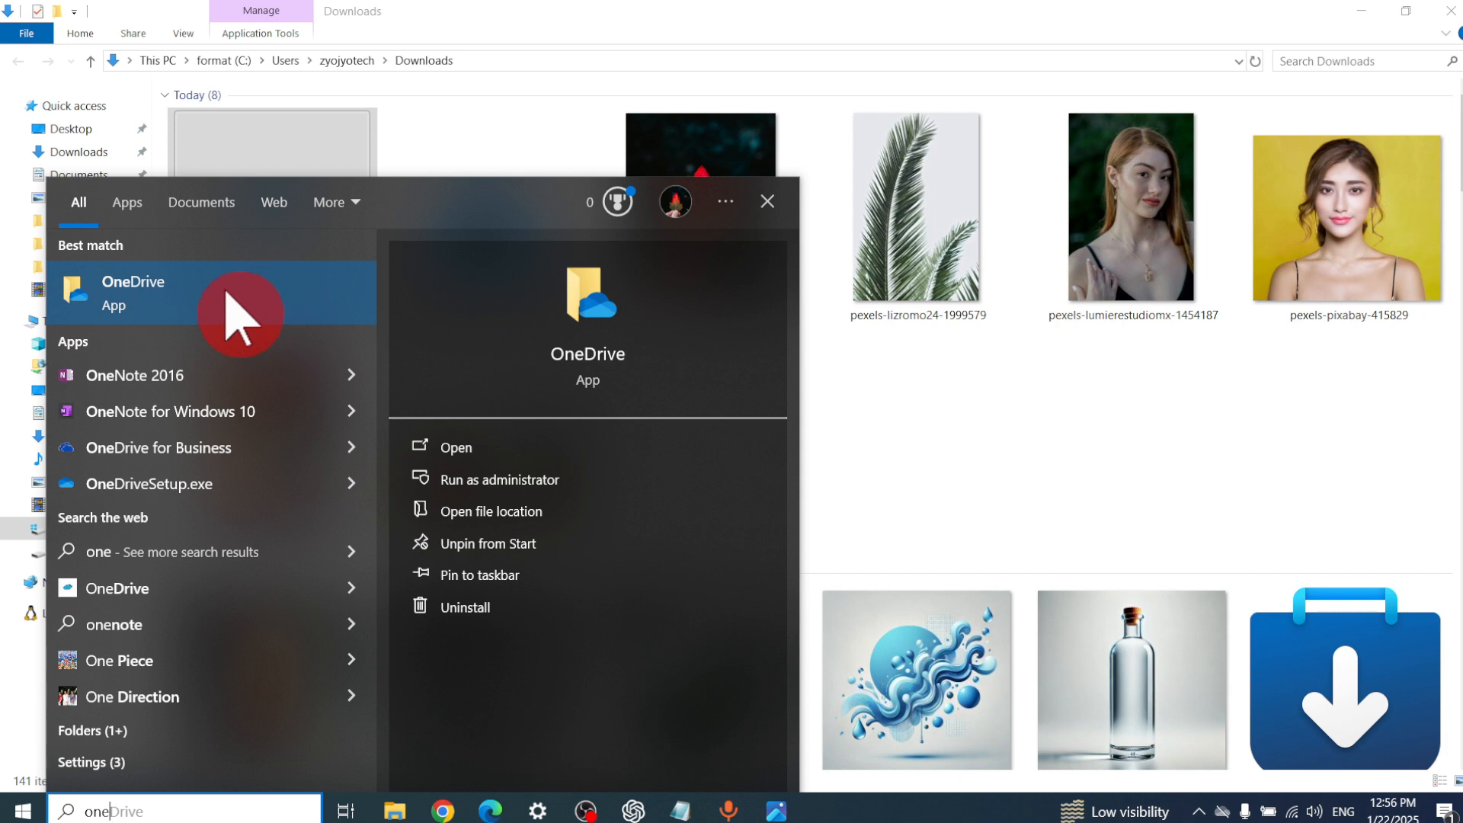
pyautogui.rightClick(175, 286)
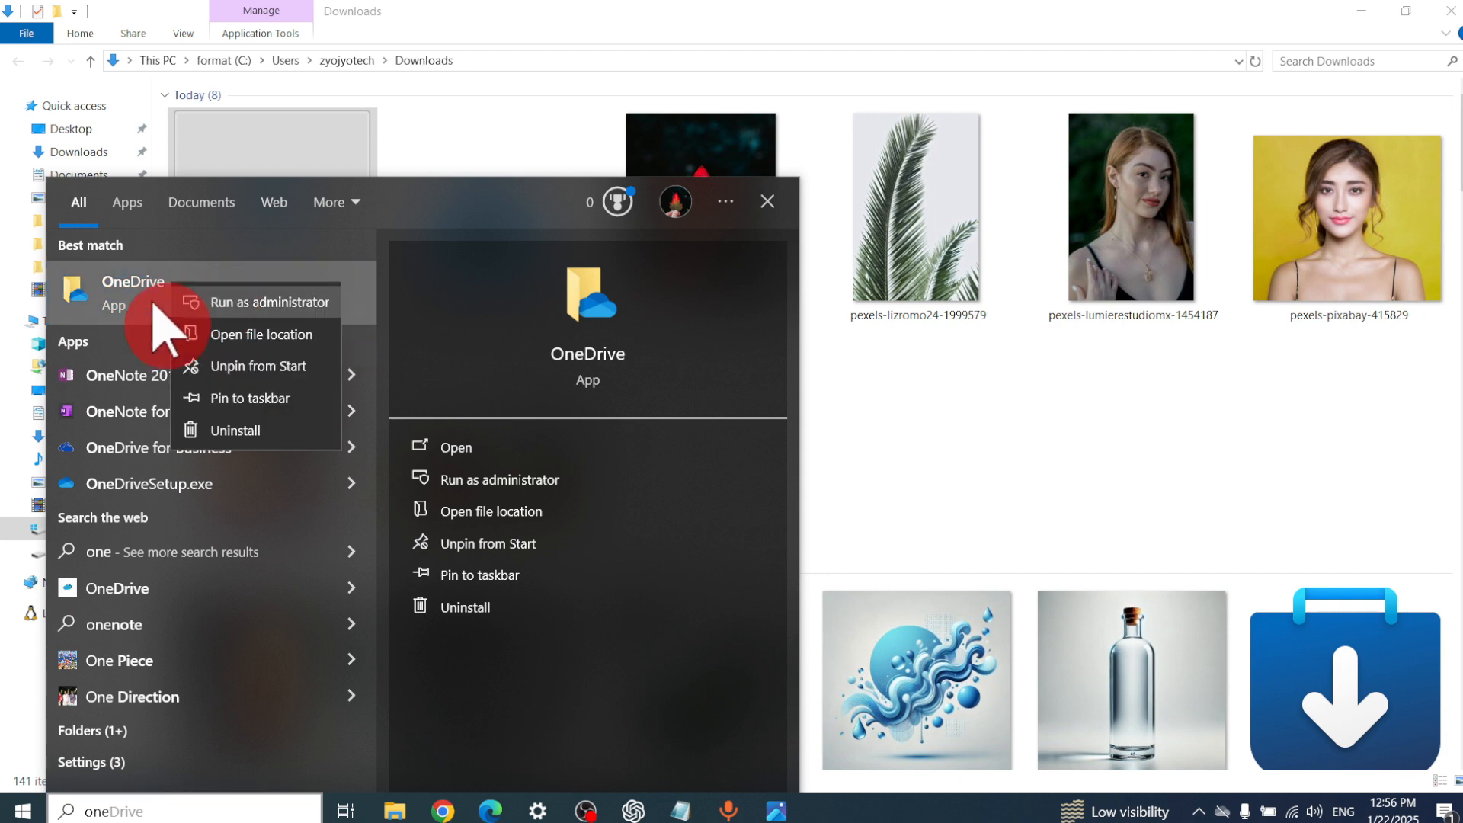
pyautogui.click(248, 302)
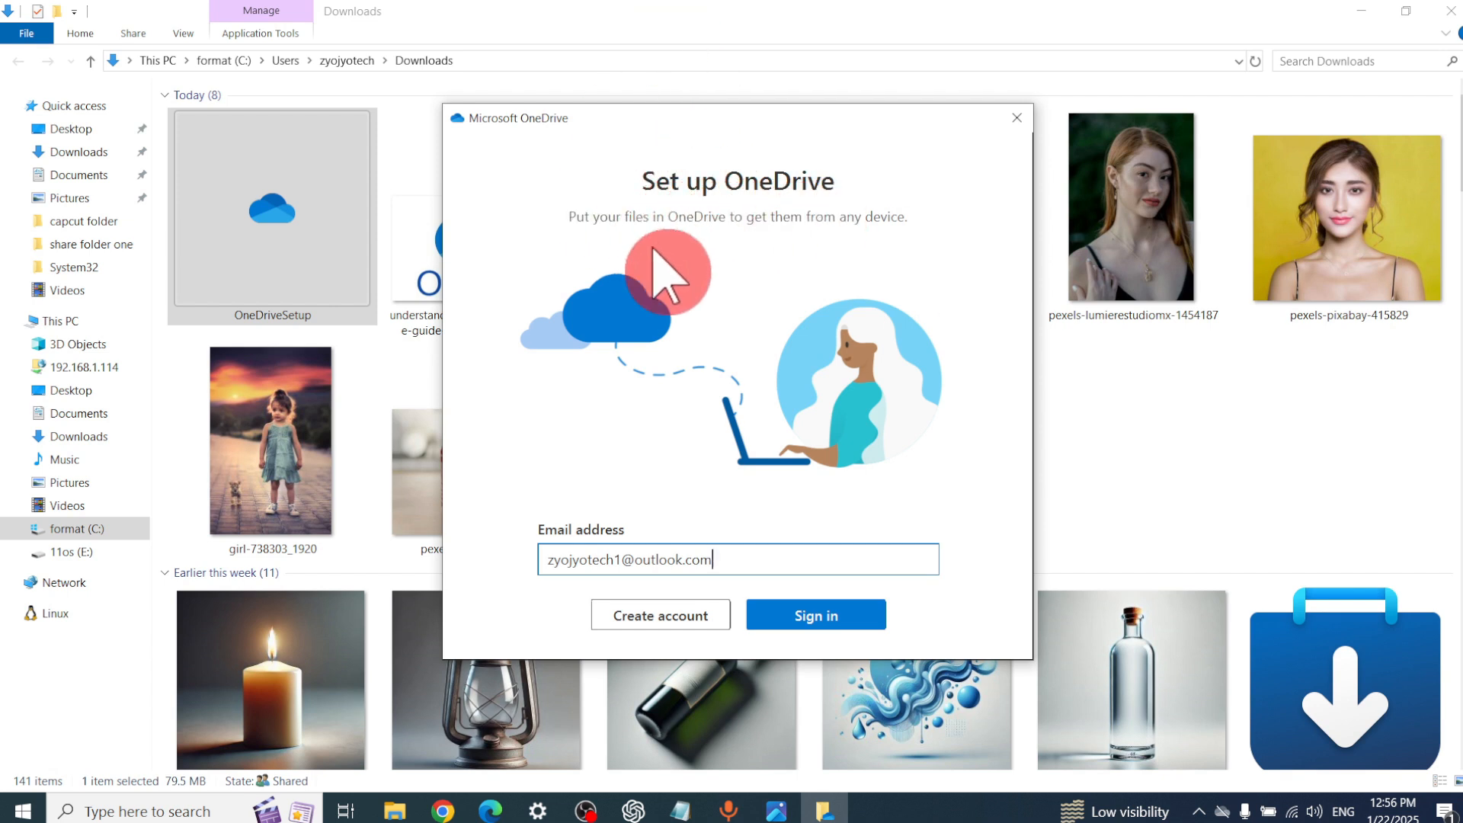
# Step: Choose to create a new account from the OneDrive setup and from the Microsoft sign-in dialog
pyautogui.moveTo(797, 569); pyautogui.dragTo(506, 550)
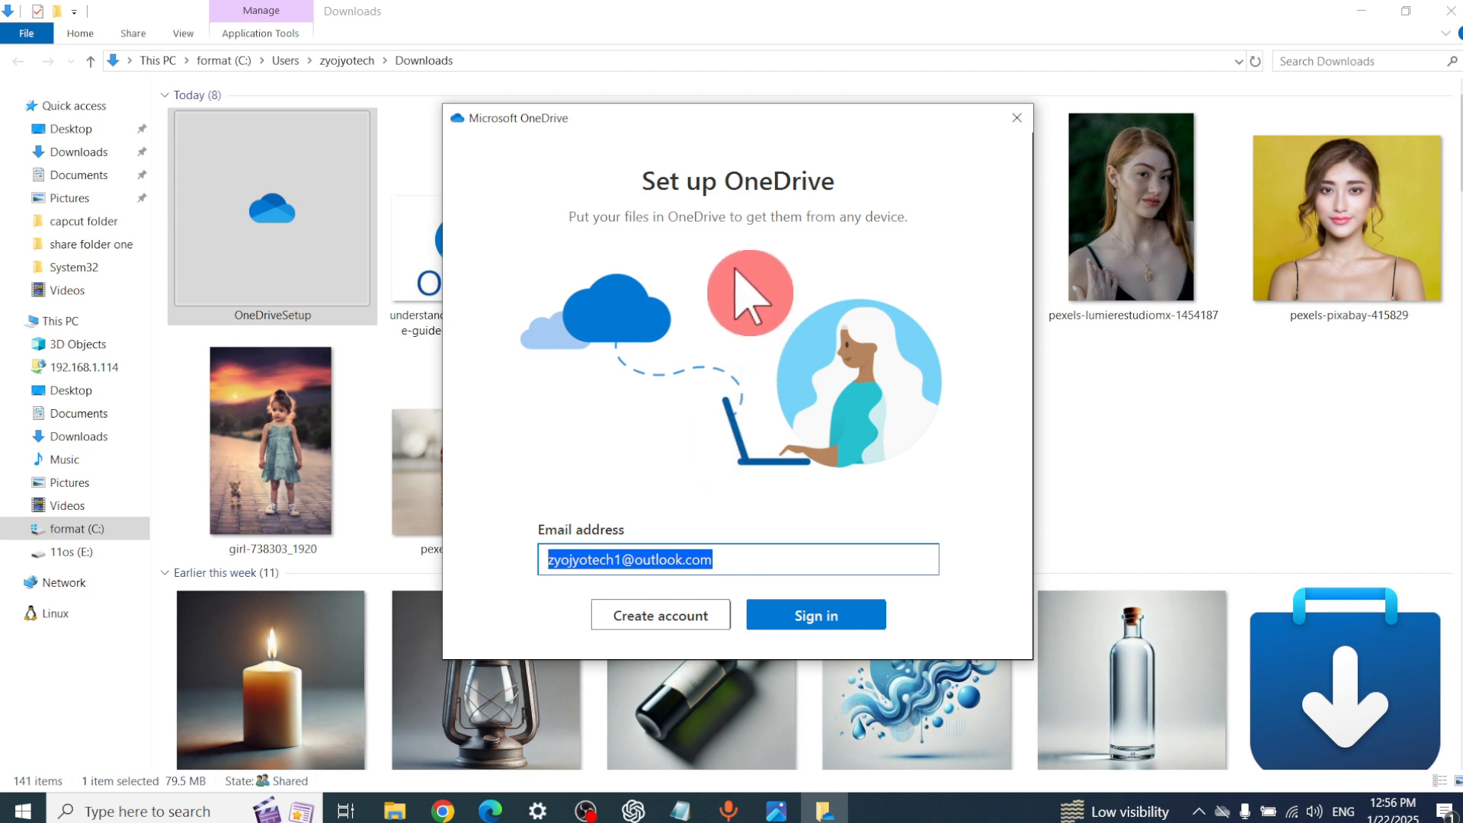
pyautogui.click(645, 629)
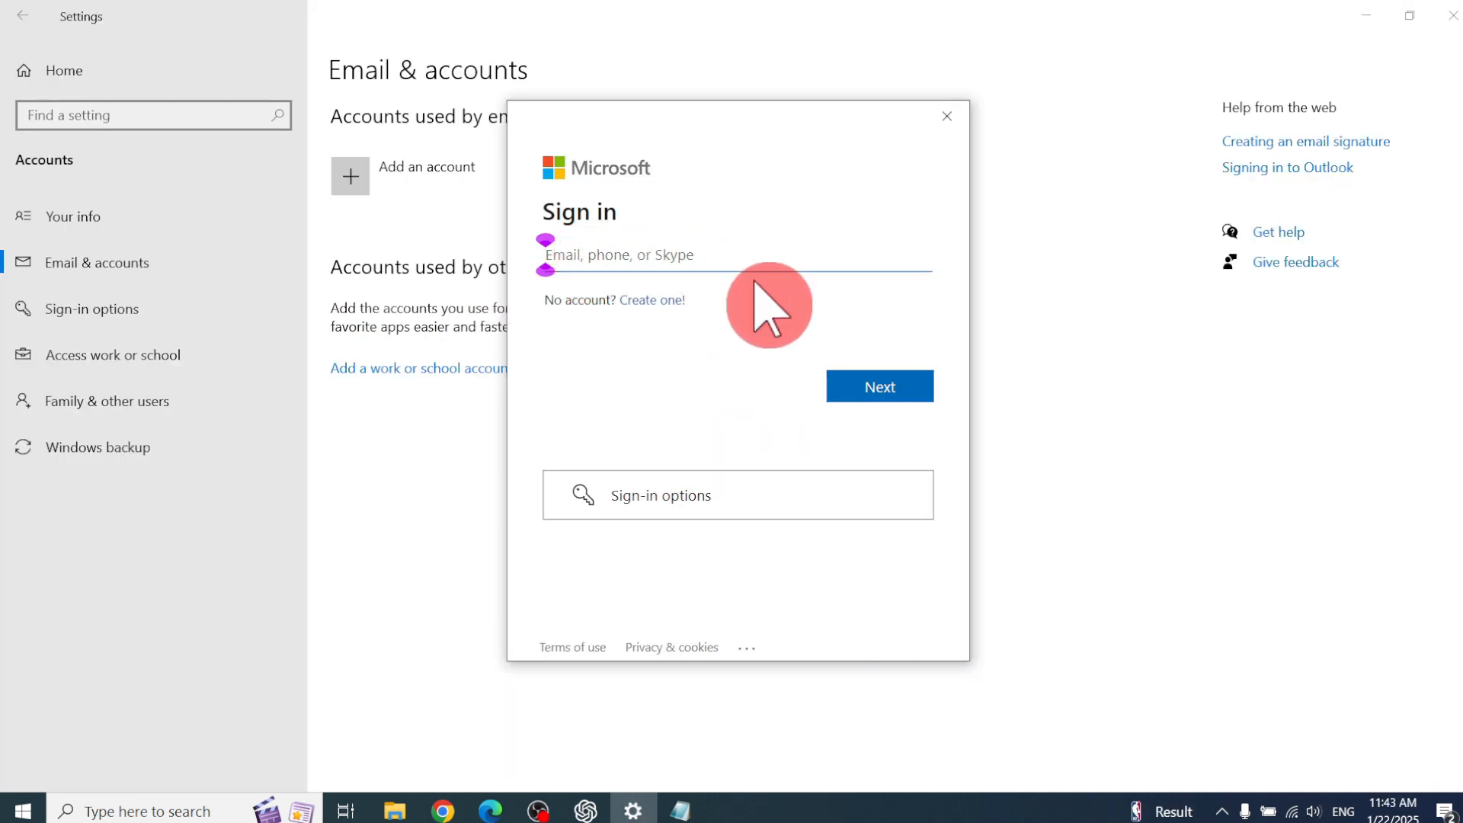
pyautogui.click(644, 303)
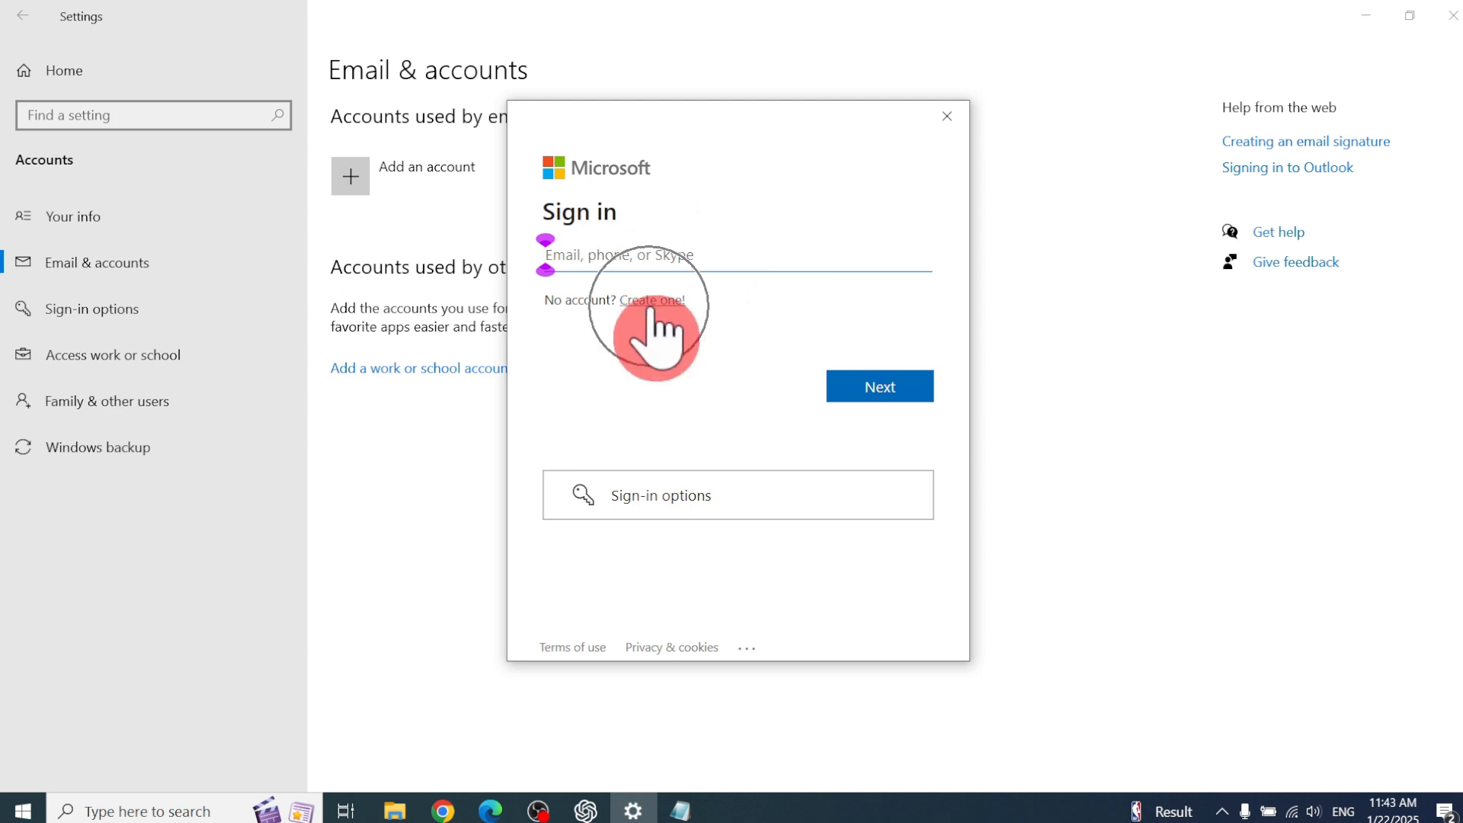
pyautogui.click(650, 303)
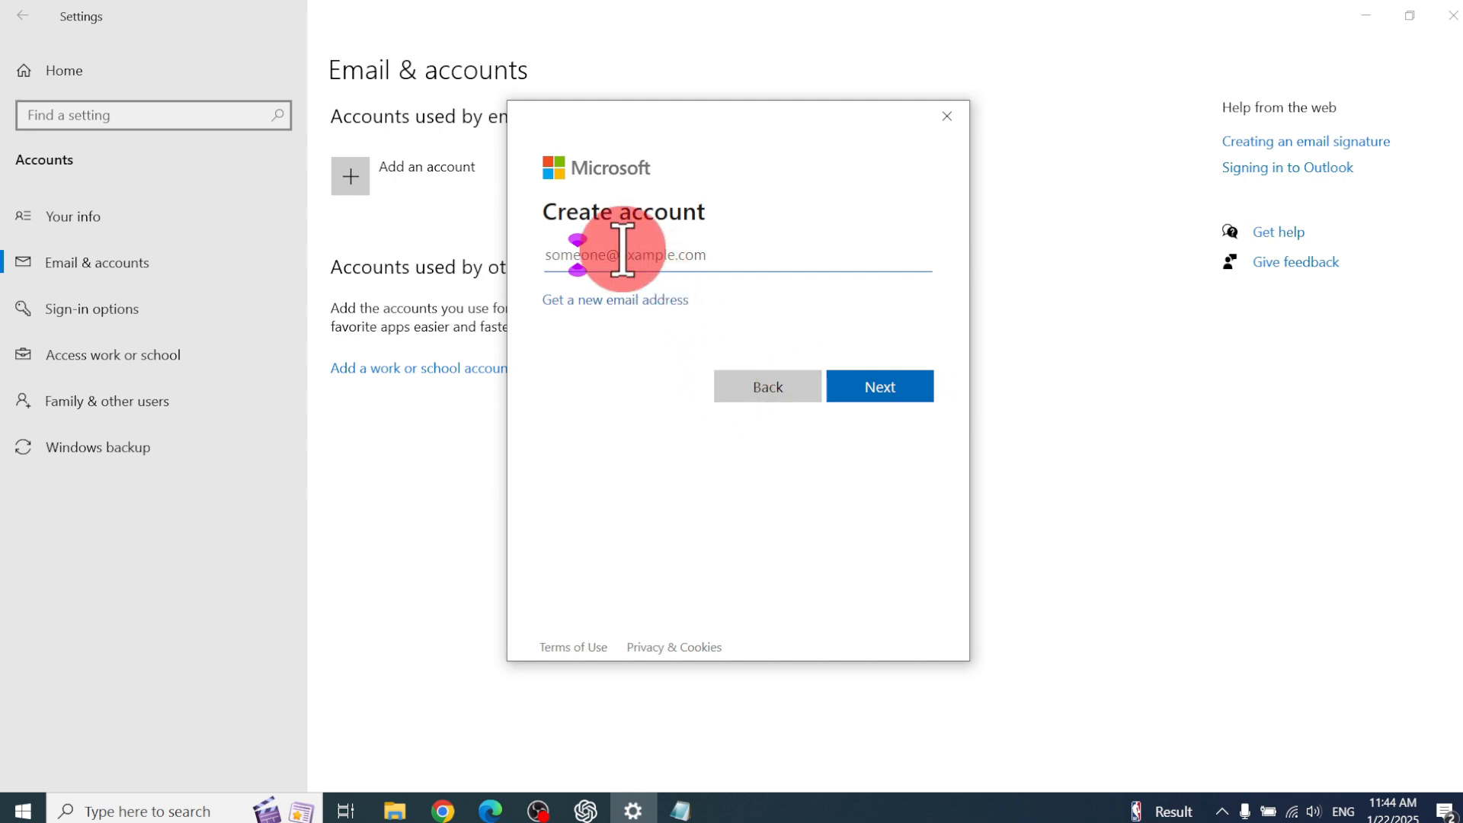
pyautogui.click(638, 307)
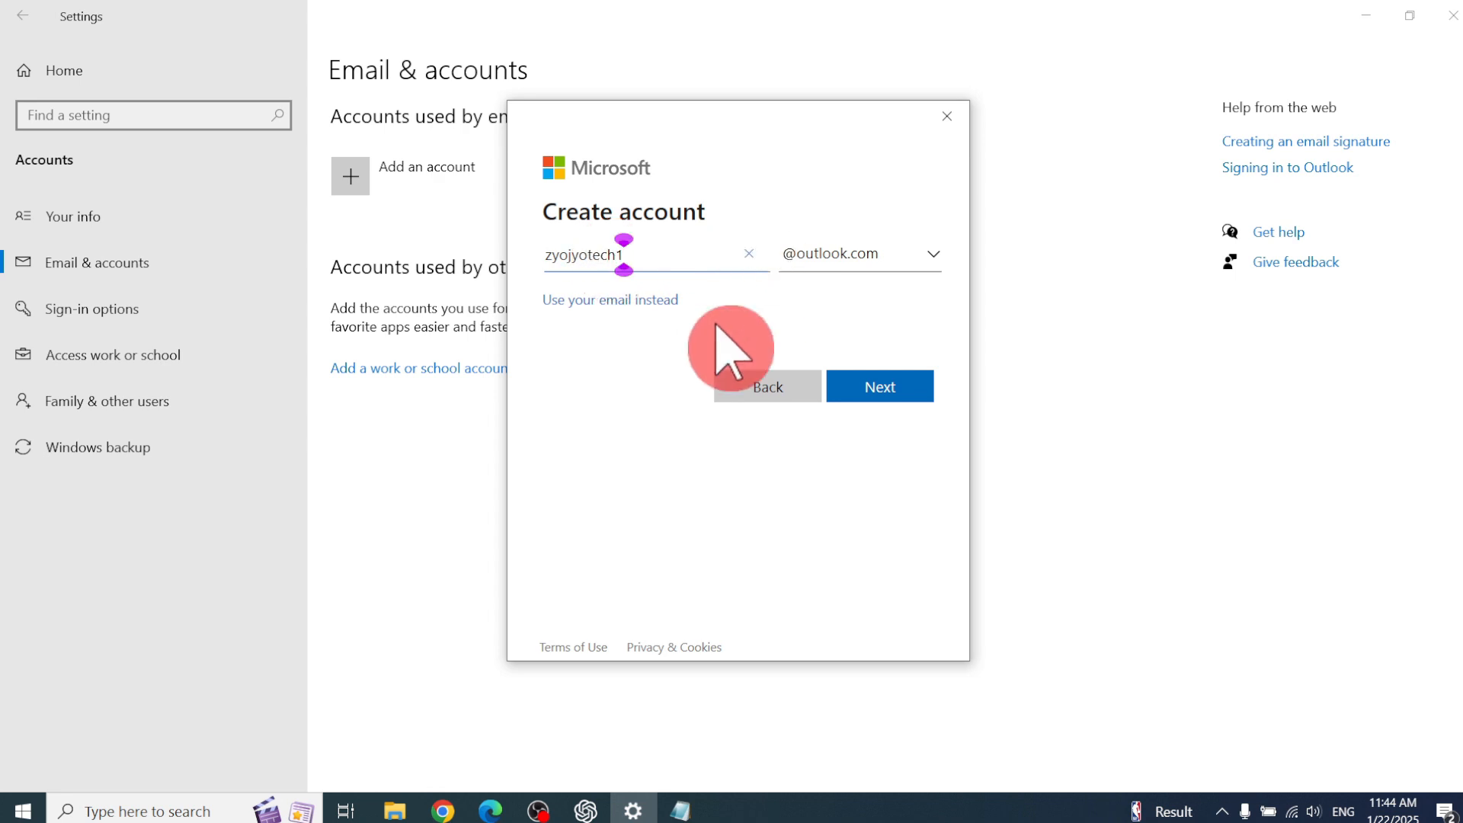
pyautogui.click(621, 408)
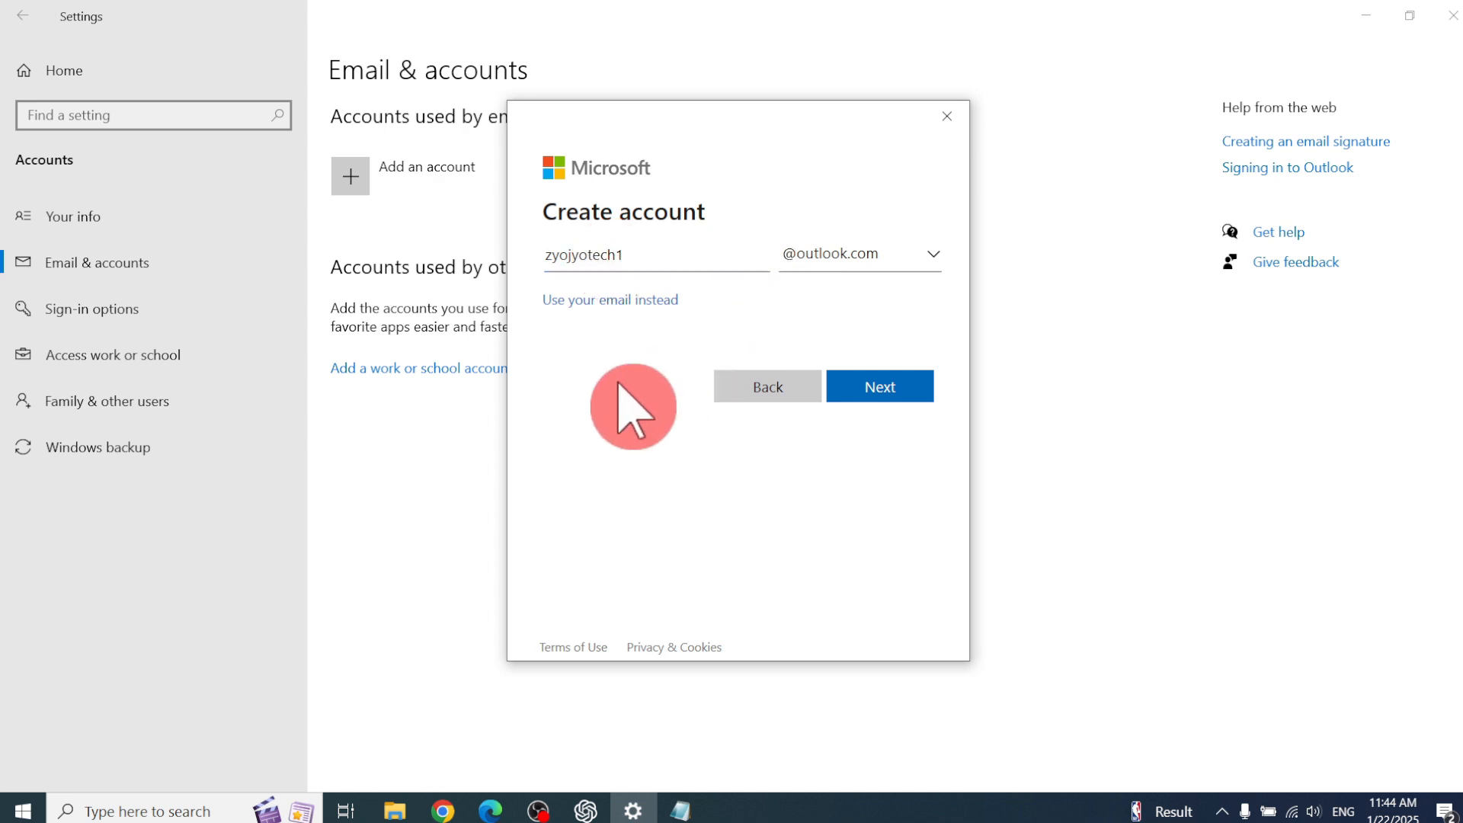
pyautogui.click(892, 390)
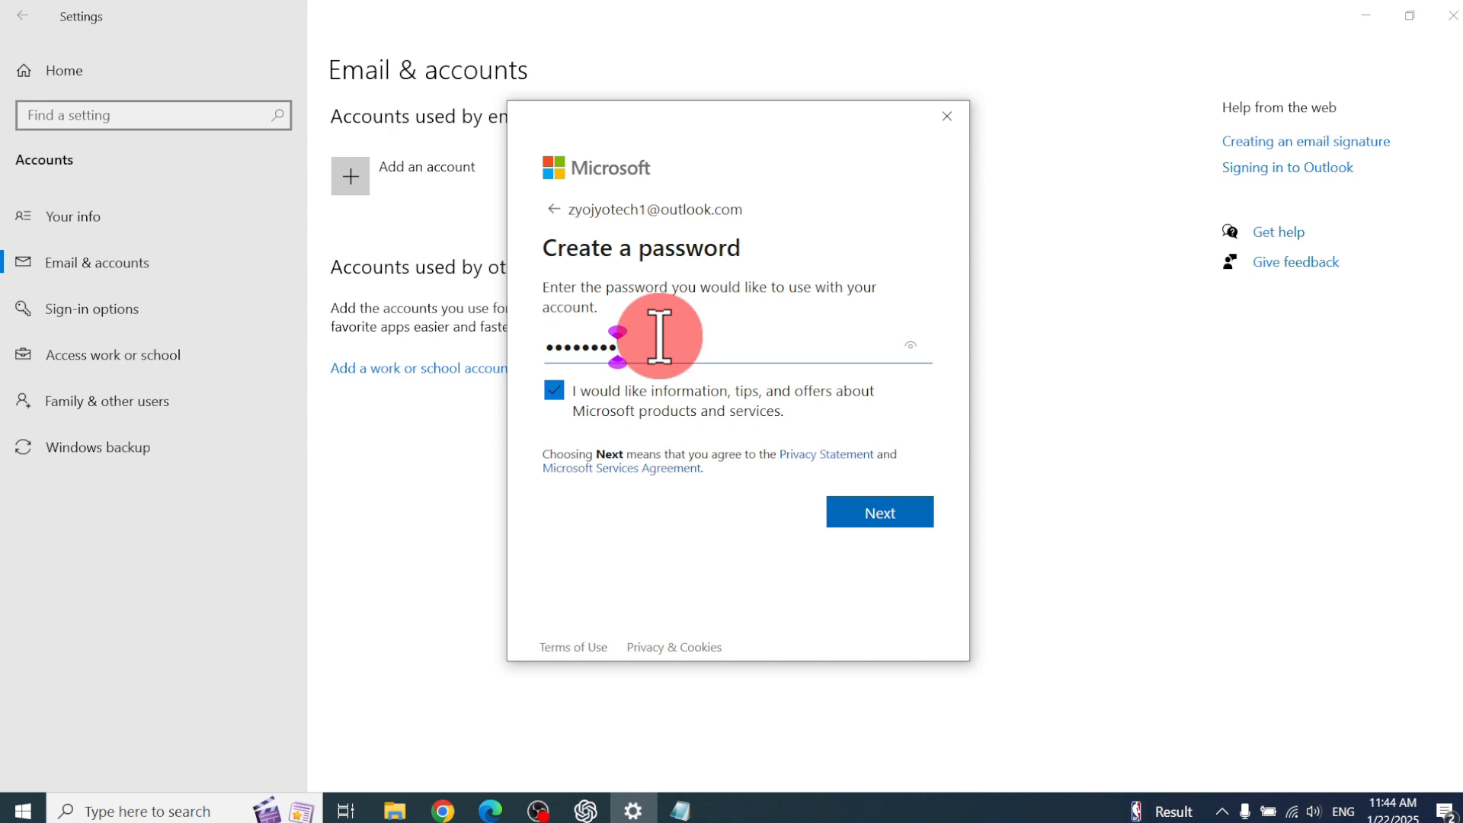
pyautogui.click(902, 515)
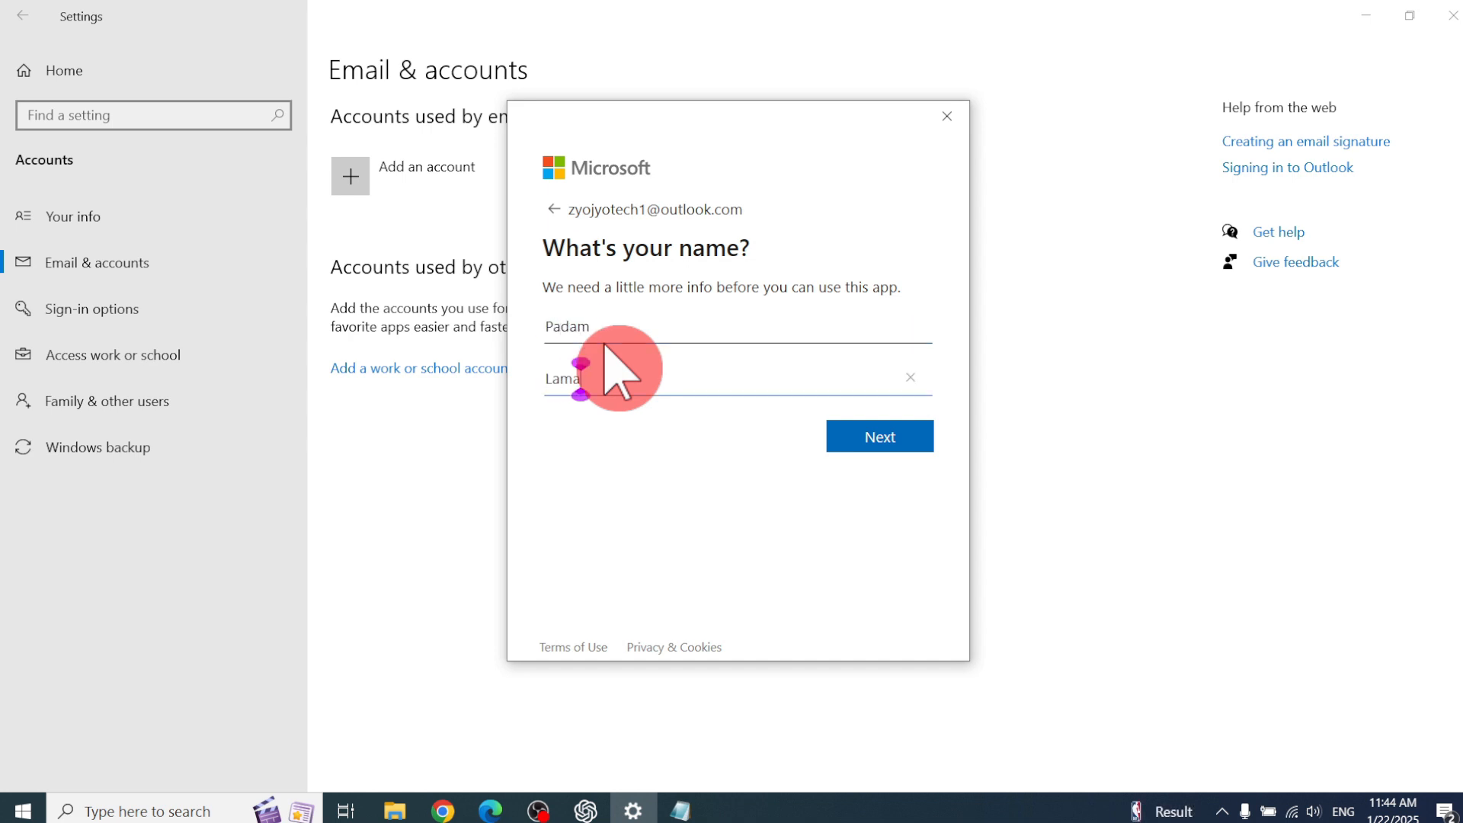
# Step: Submit the account holder's name and fill in the date of birth for the new Microsoft account, keeping Nepal as the country
pyautogui.click(881, 439)
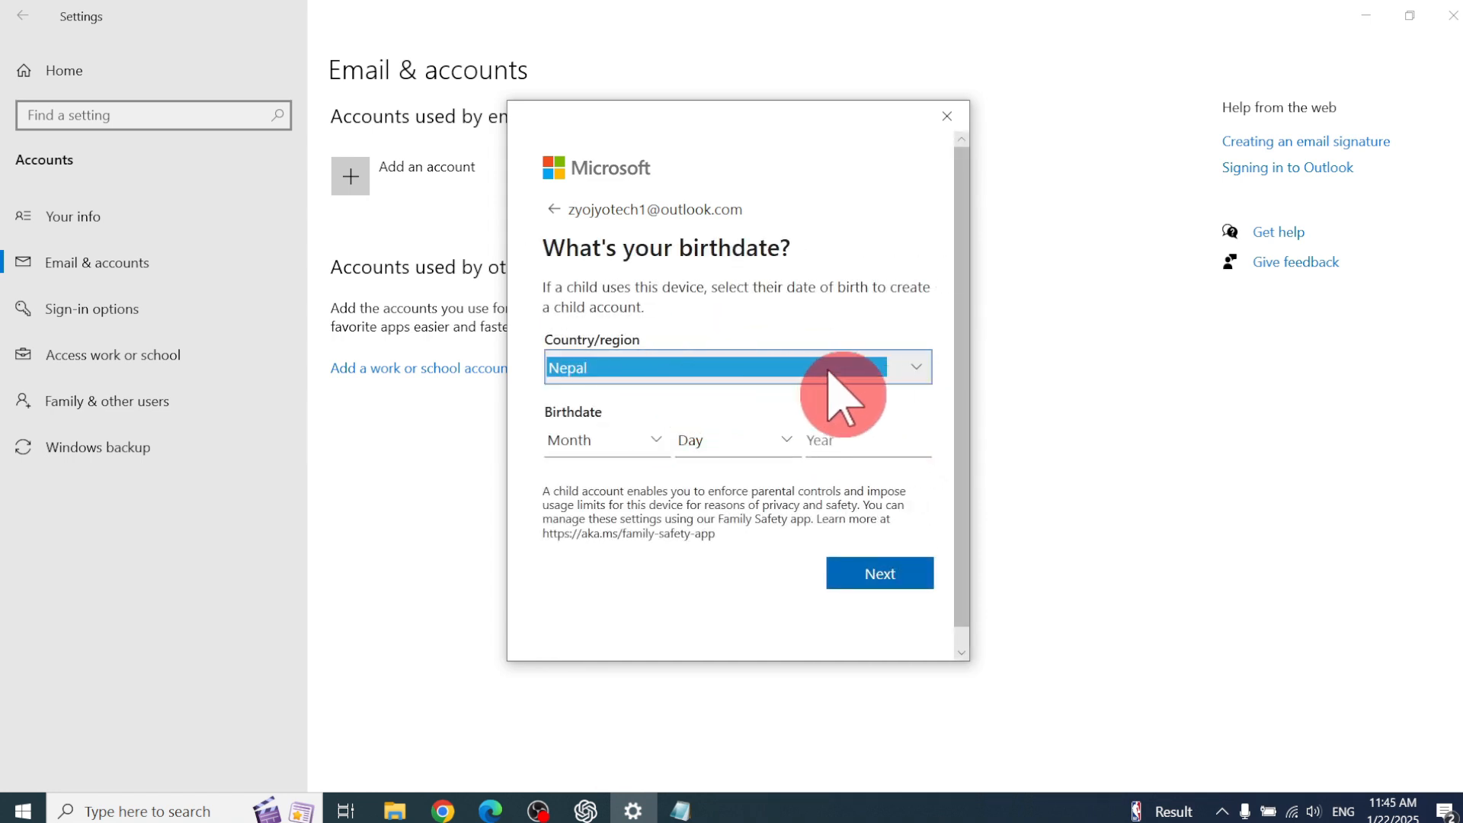
pyautogui.click(614, 450)
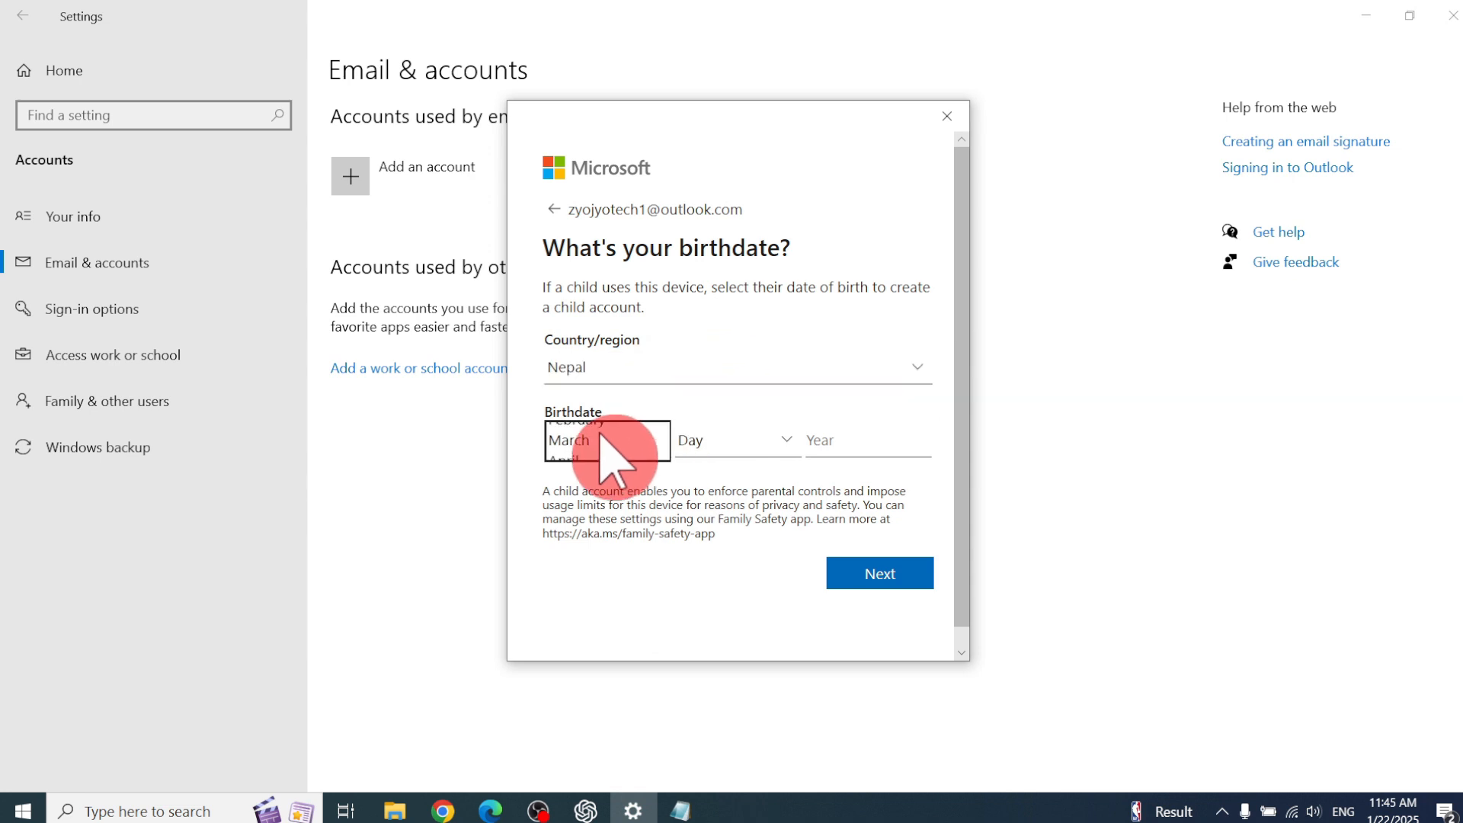
pyautogui.click(657, 376)
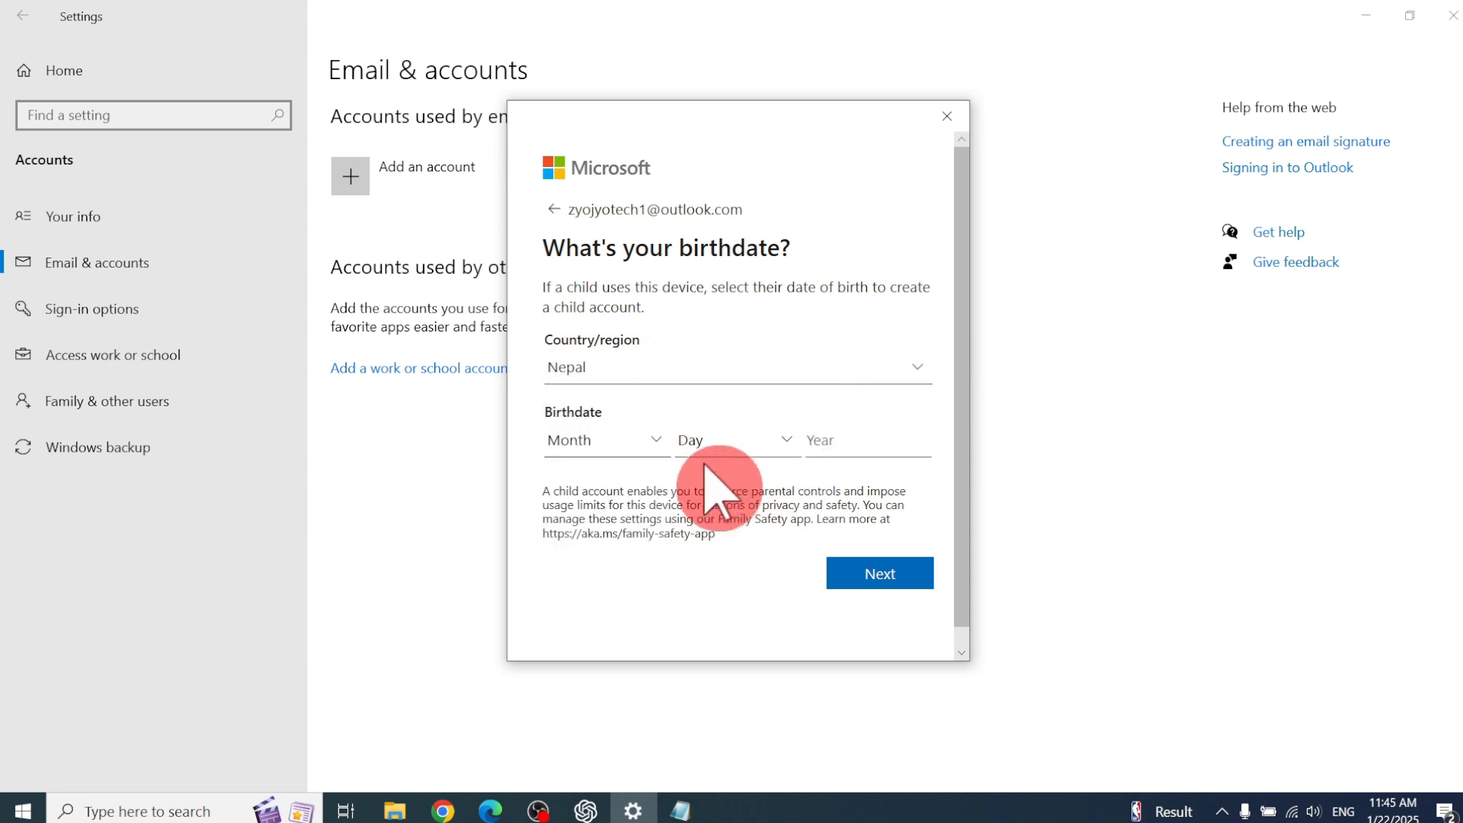
pyautogui.click(607, 449)
pyautogui.click(591, 419)
pyautogui.click(709, 444)
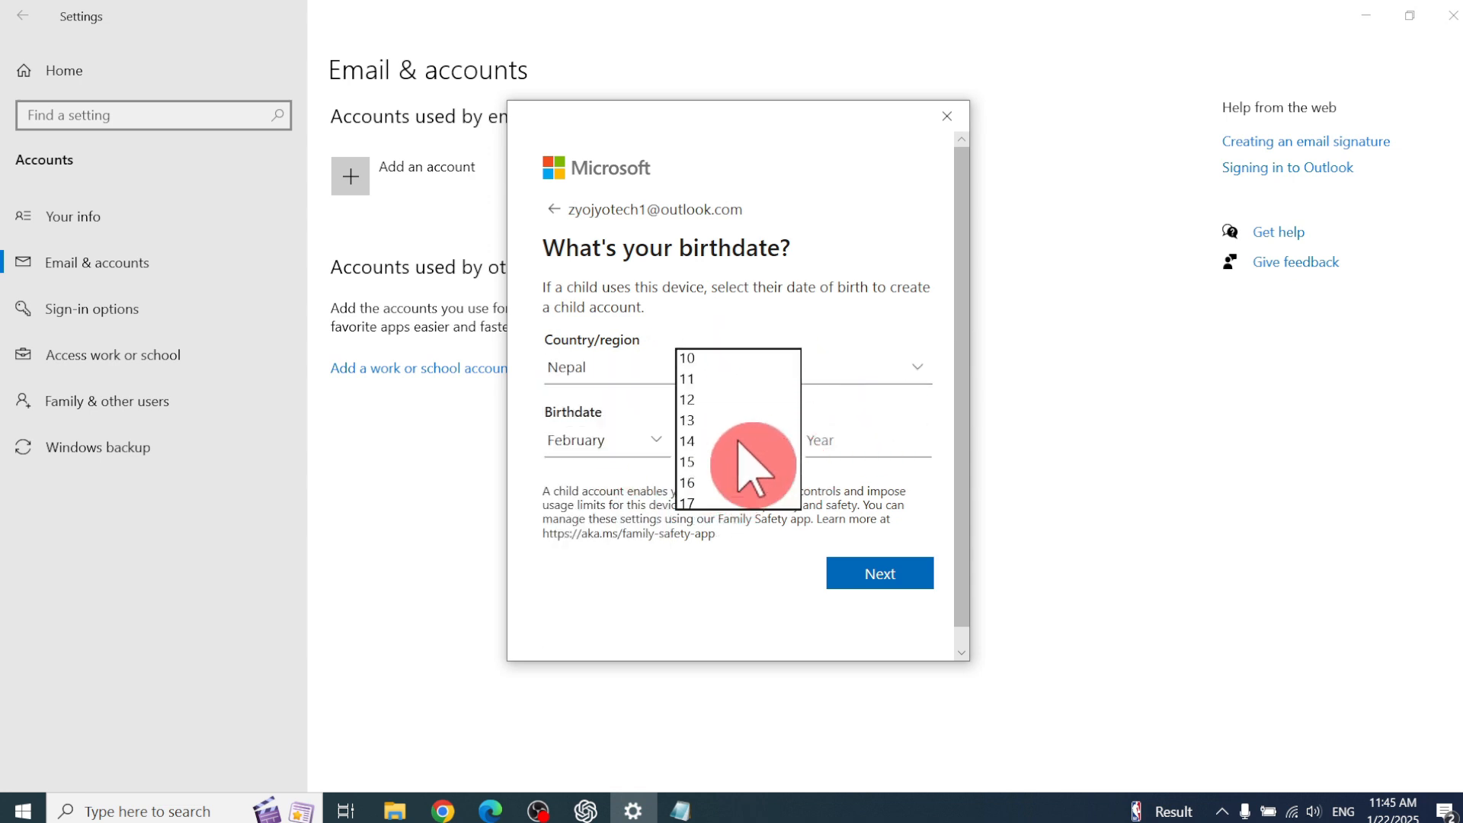
pyautogui.click(738, 442)
pyautogui.click(827, 442)
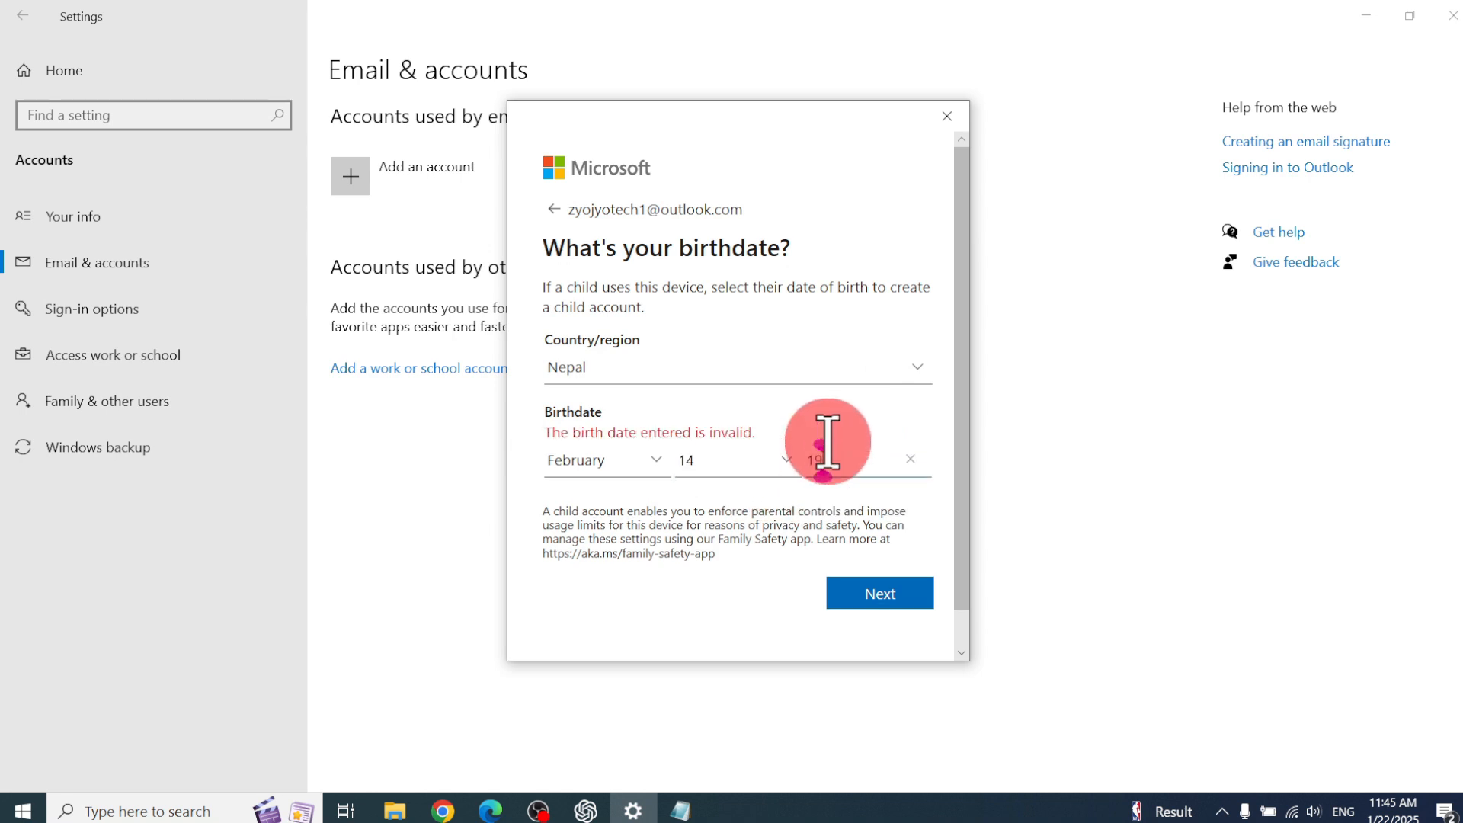
pyautogui.write('1997')
pyautogui.click(883, 573)
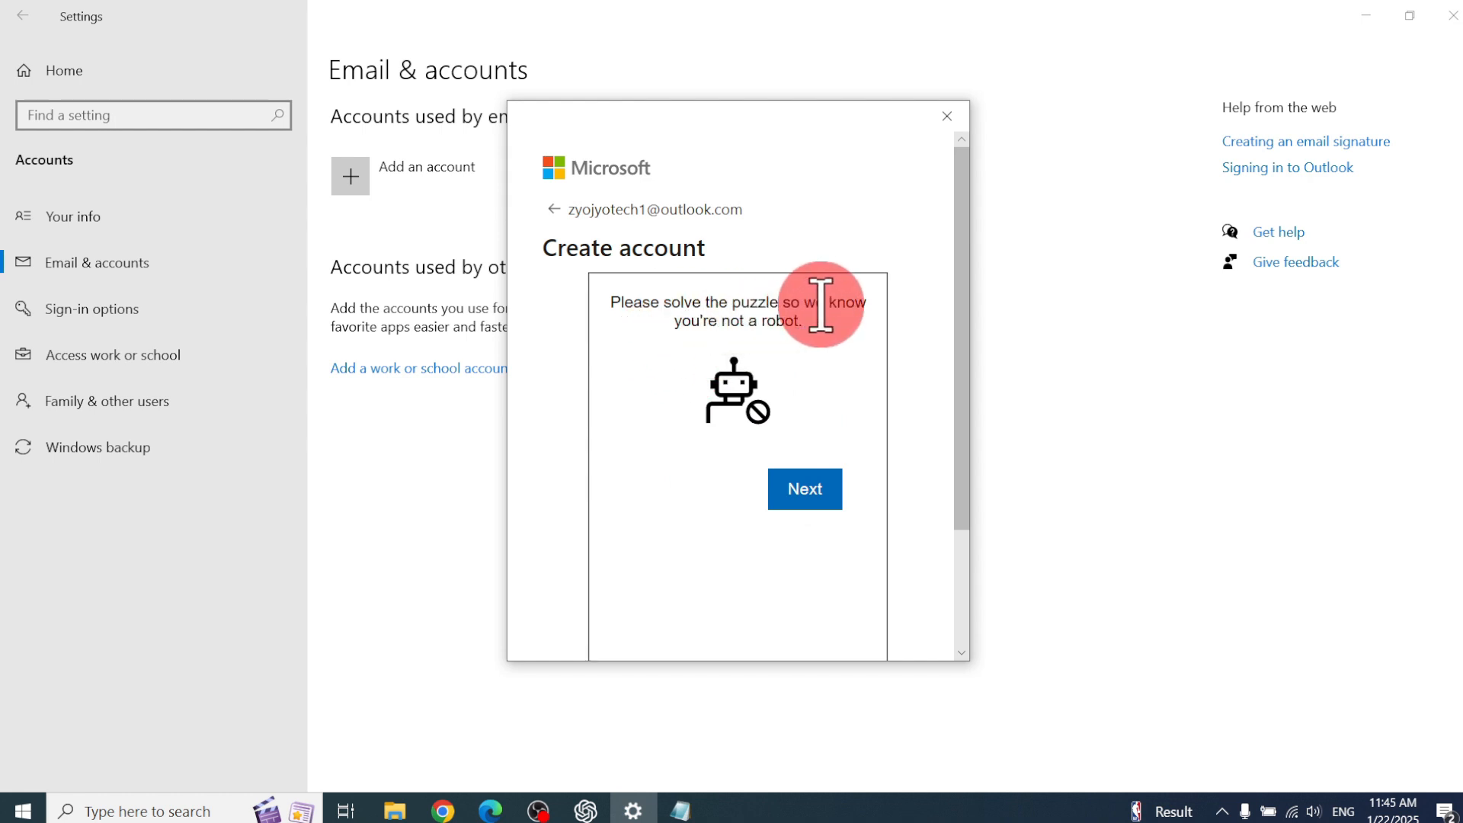
# Step: Start the robot-check puzzle and solve its first two rounds by rotating the plane and the robot to match the hand
pyautogui.click(806, 490)
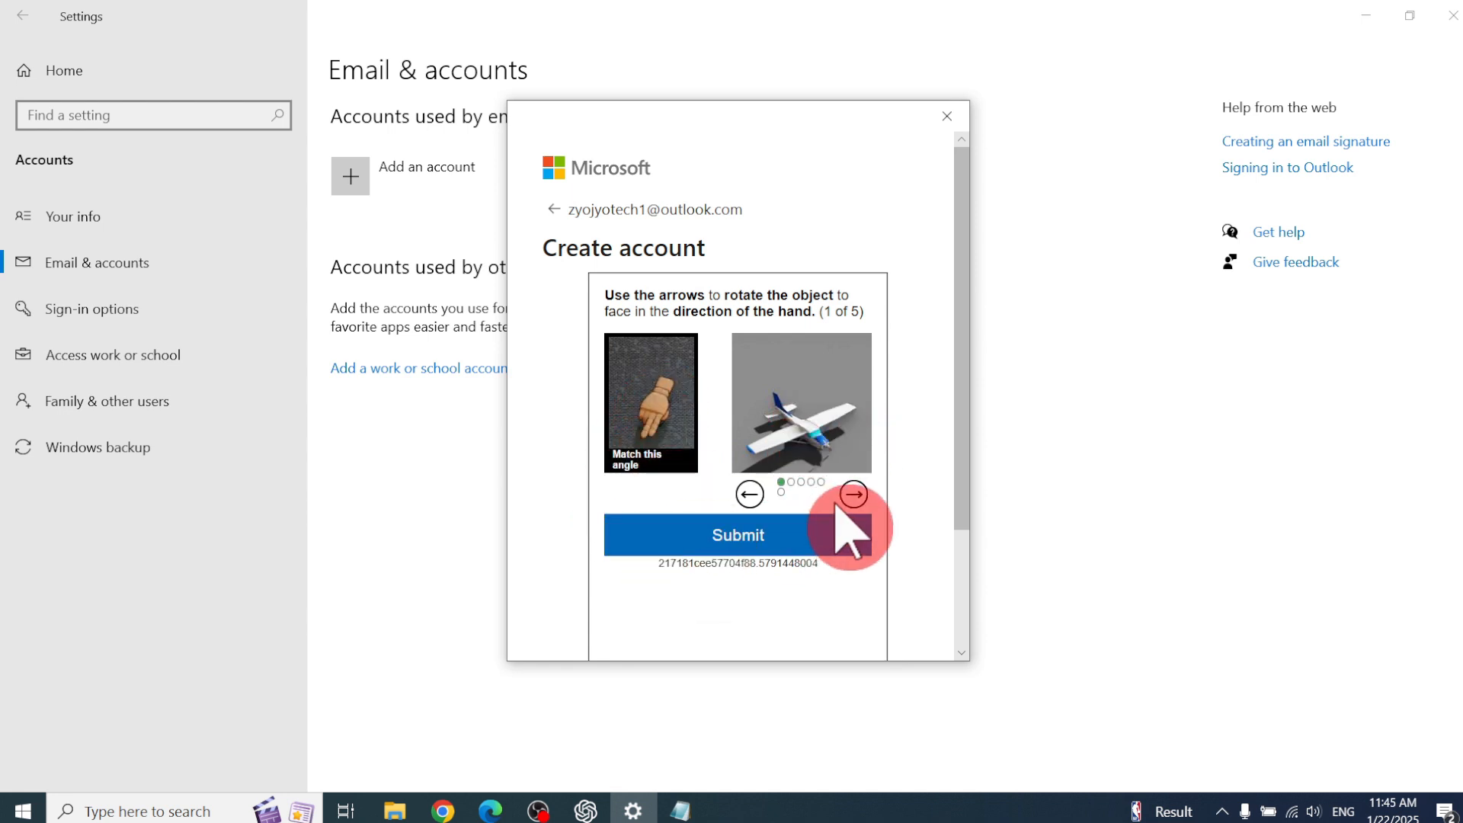
pyautogui.click(749, 493)
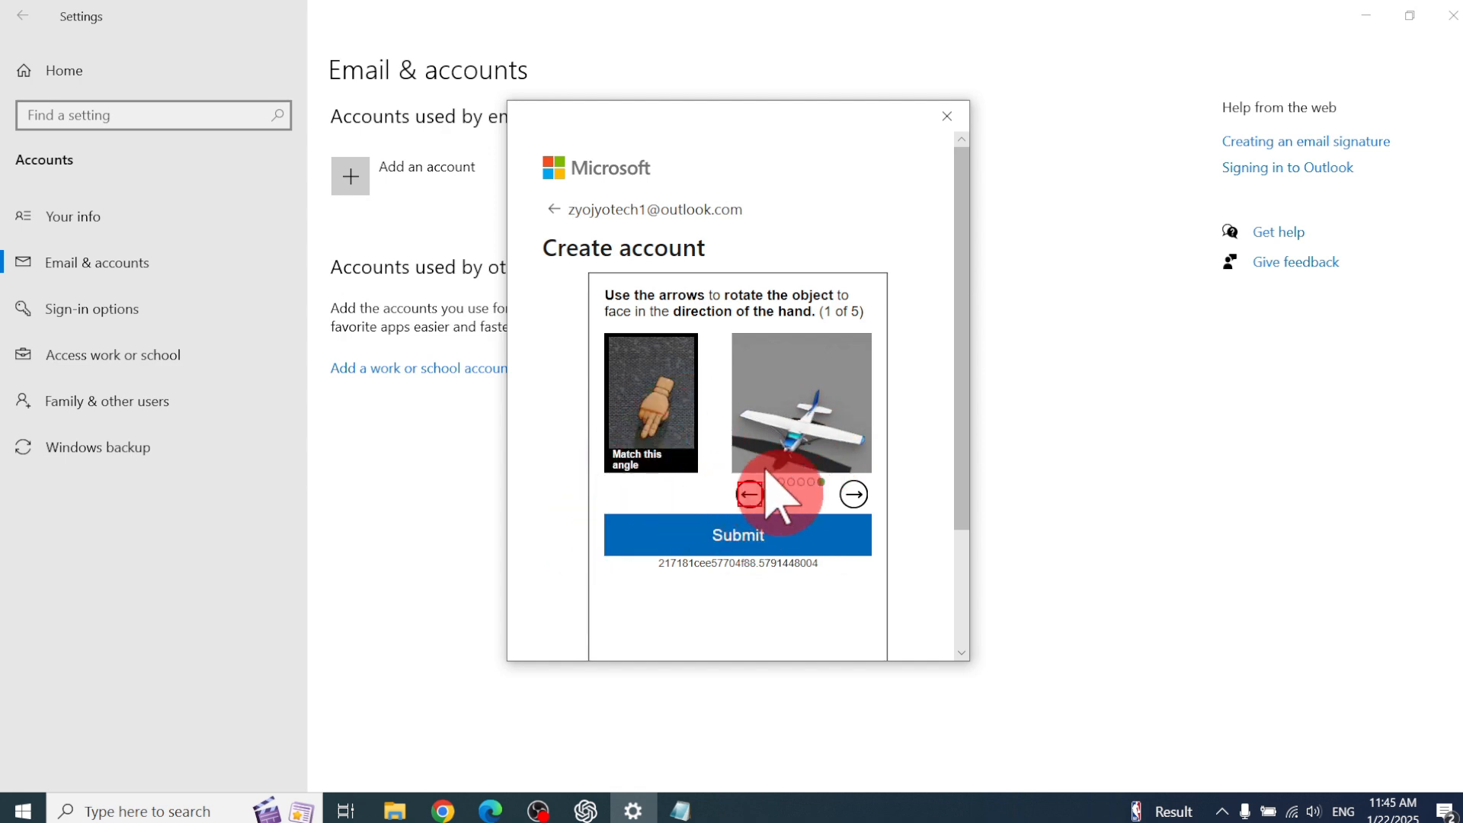
pyautogui.click(791, 527)
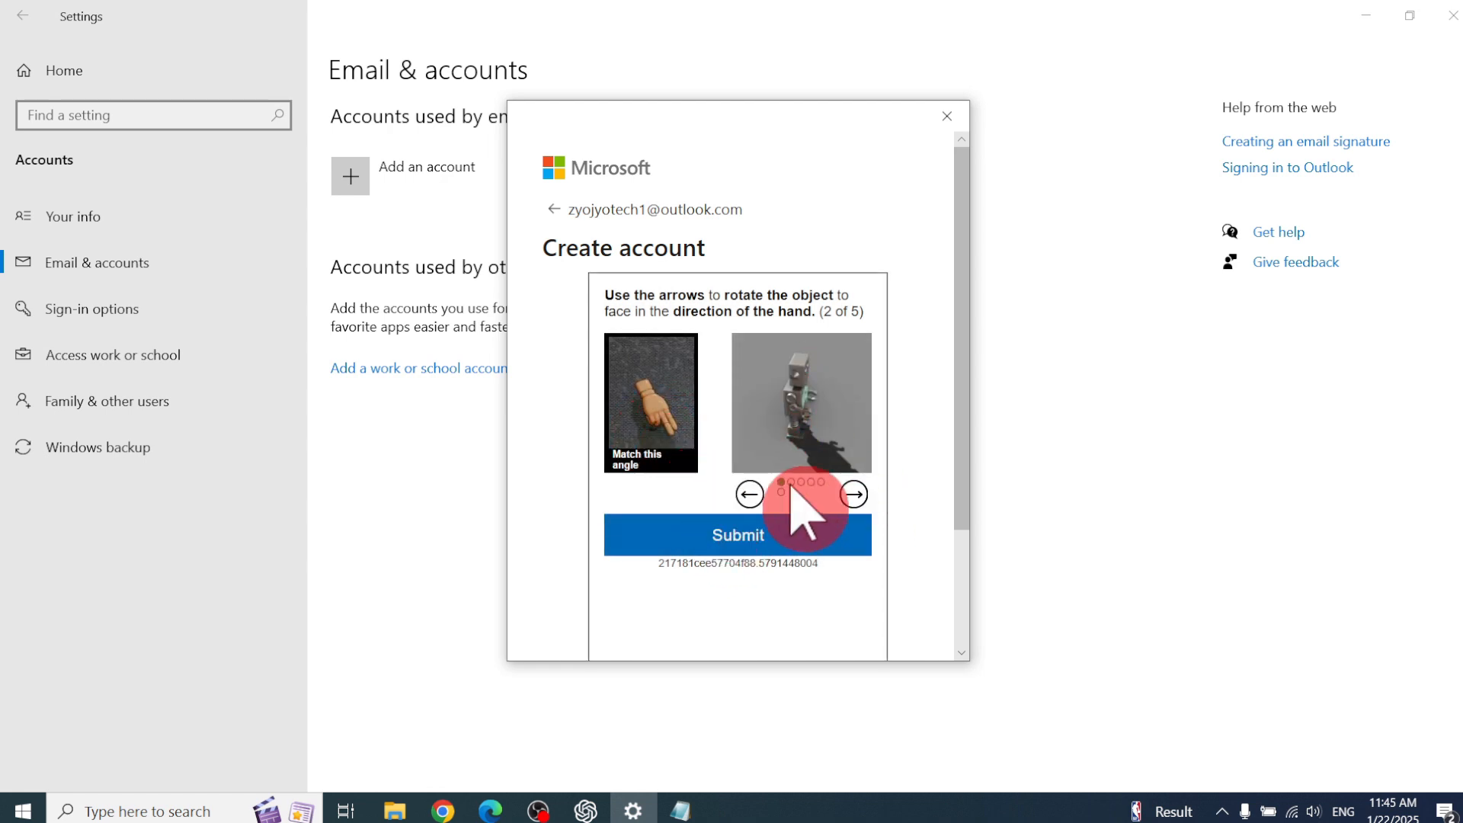
pyautogui.click(853, 494)
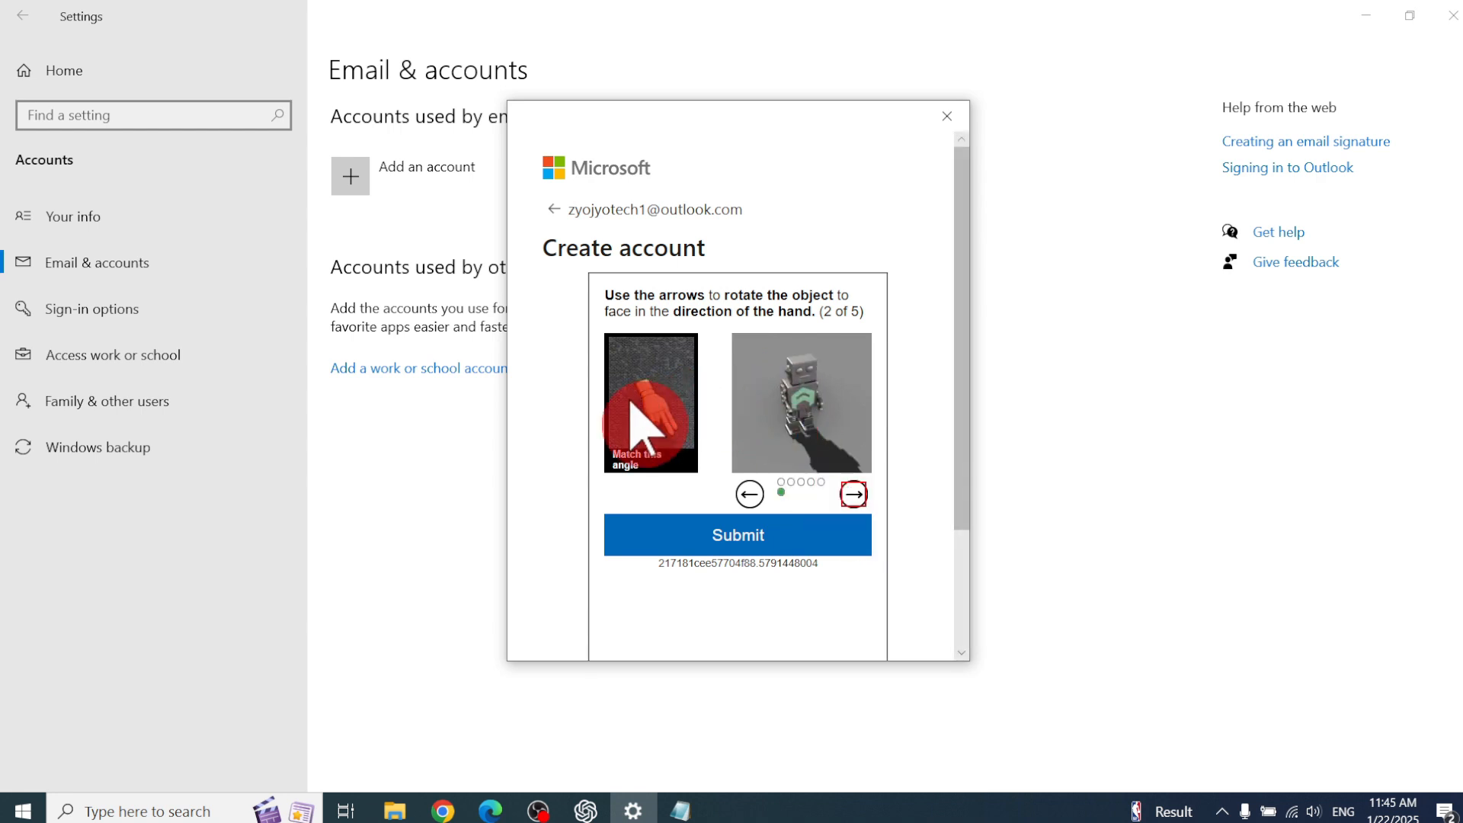
pyautogui.click(765, 541)
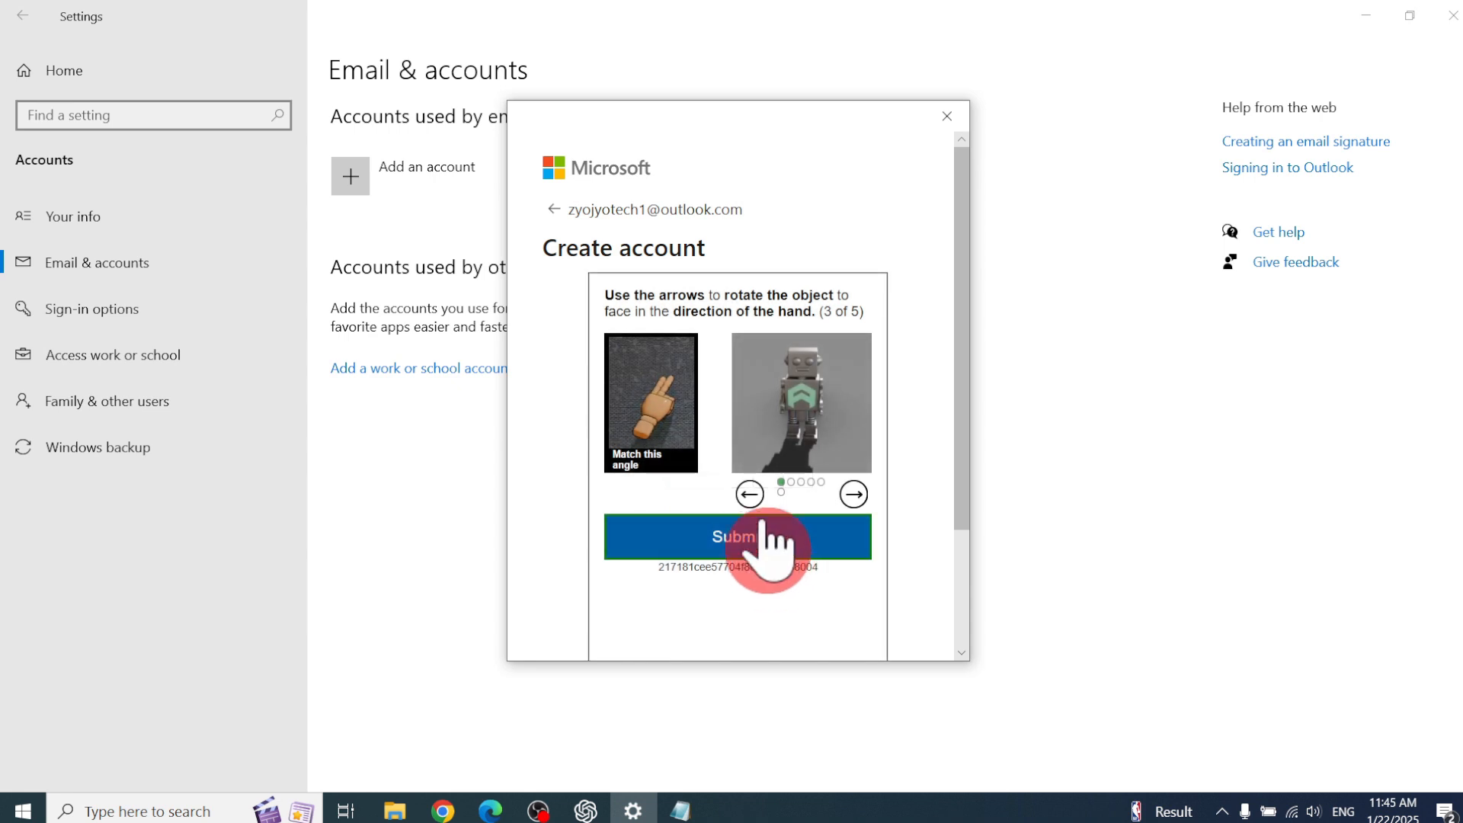
# Step: Solve the third puzzle round by rotating the robot to face the direction of the hand and submitting it
pyautogui.click(751, 495)
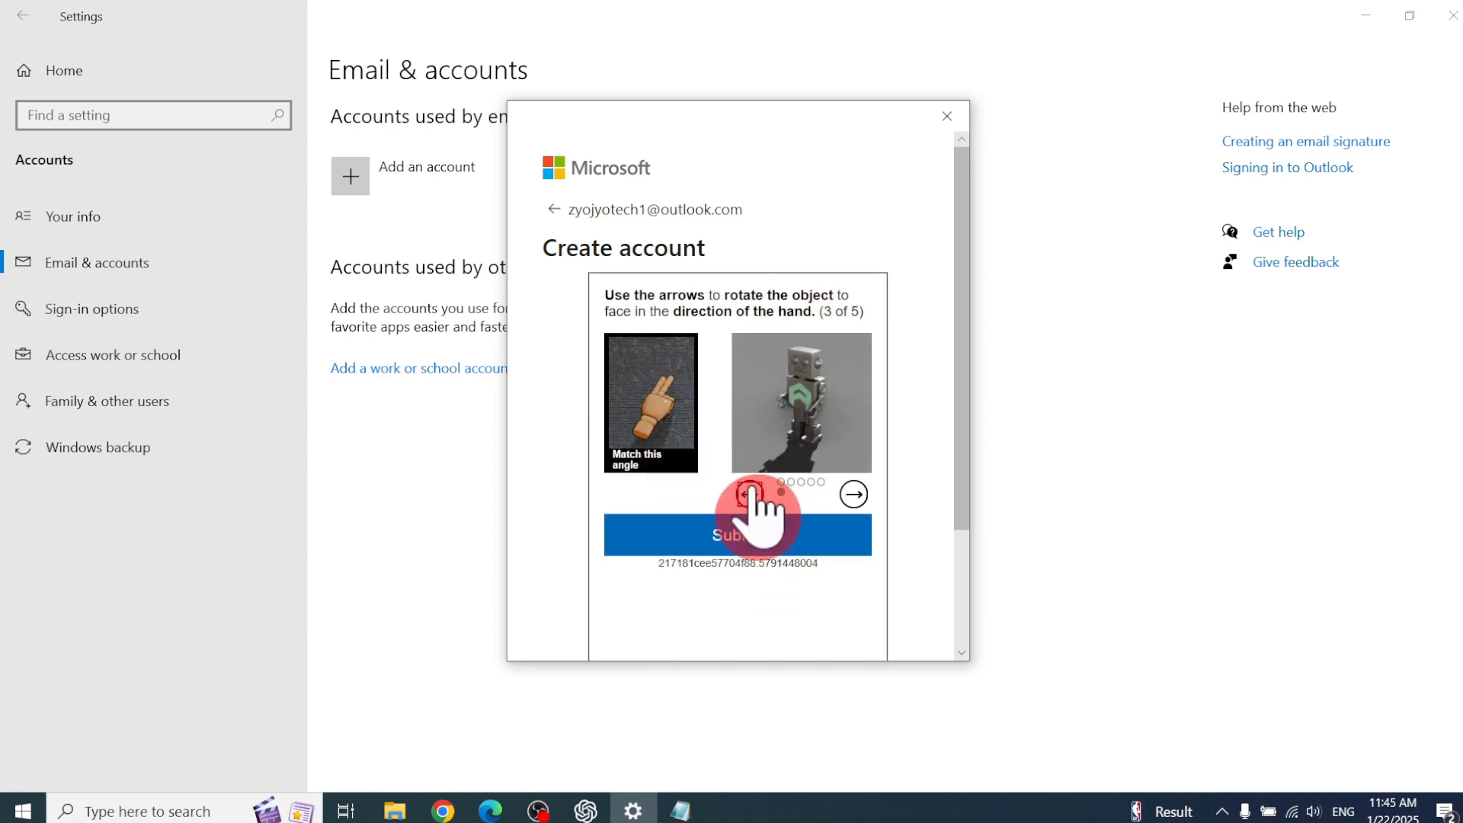
pyautogui.click(751, 495)
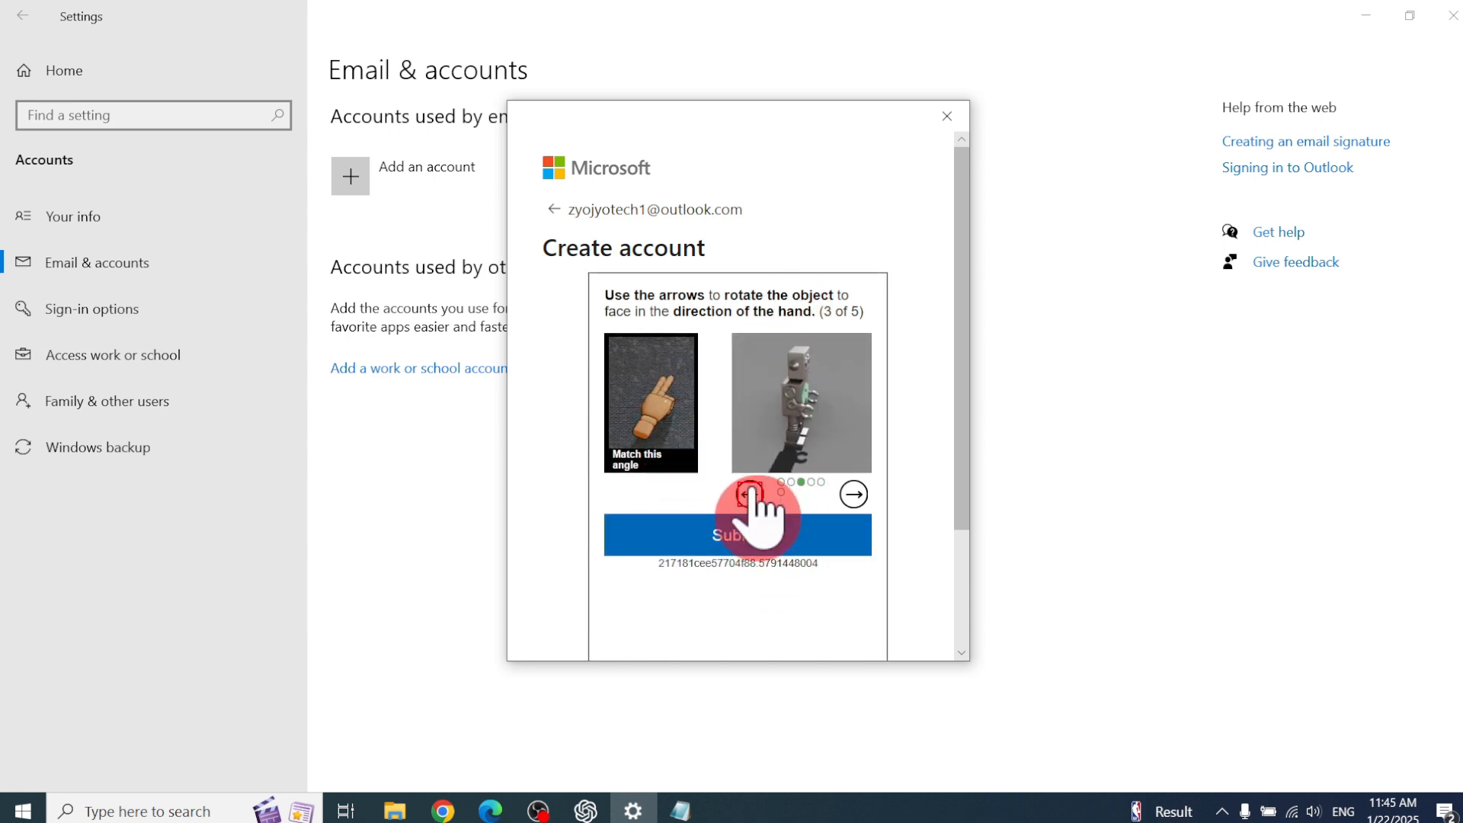
pyautogui.click(853, 493)
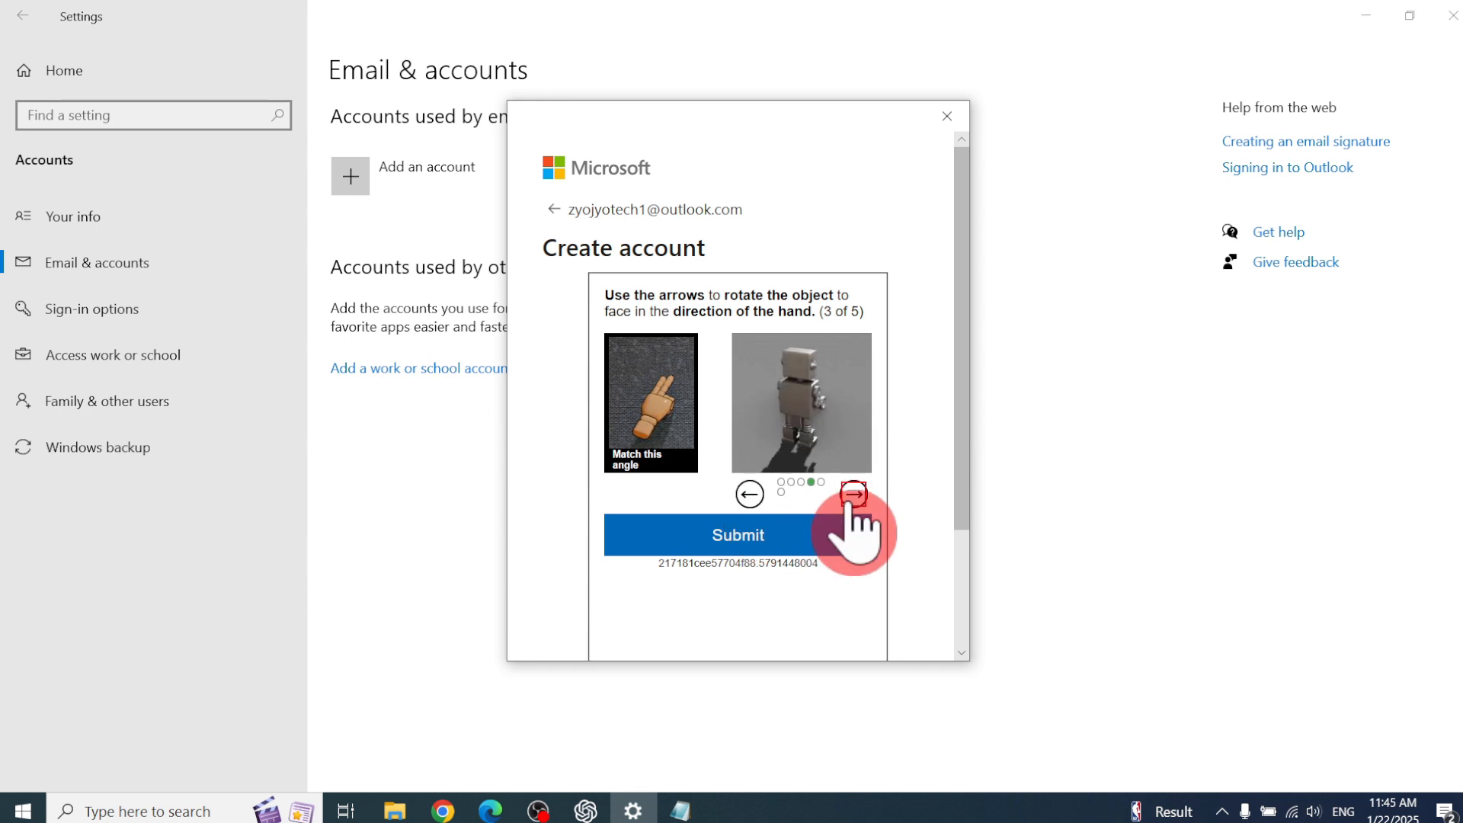
pyautogui.click(756, 534)
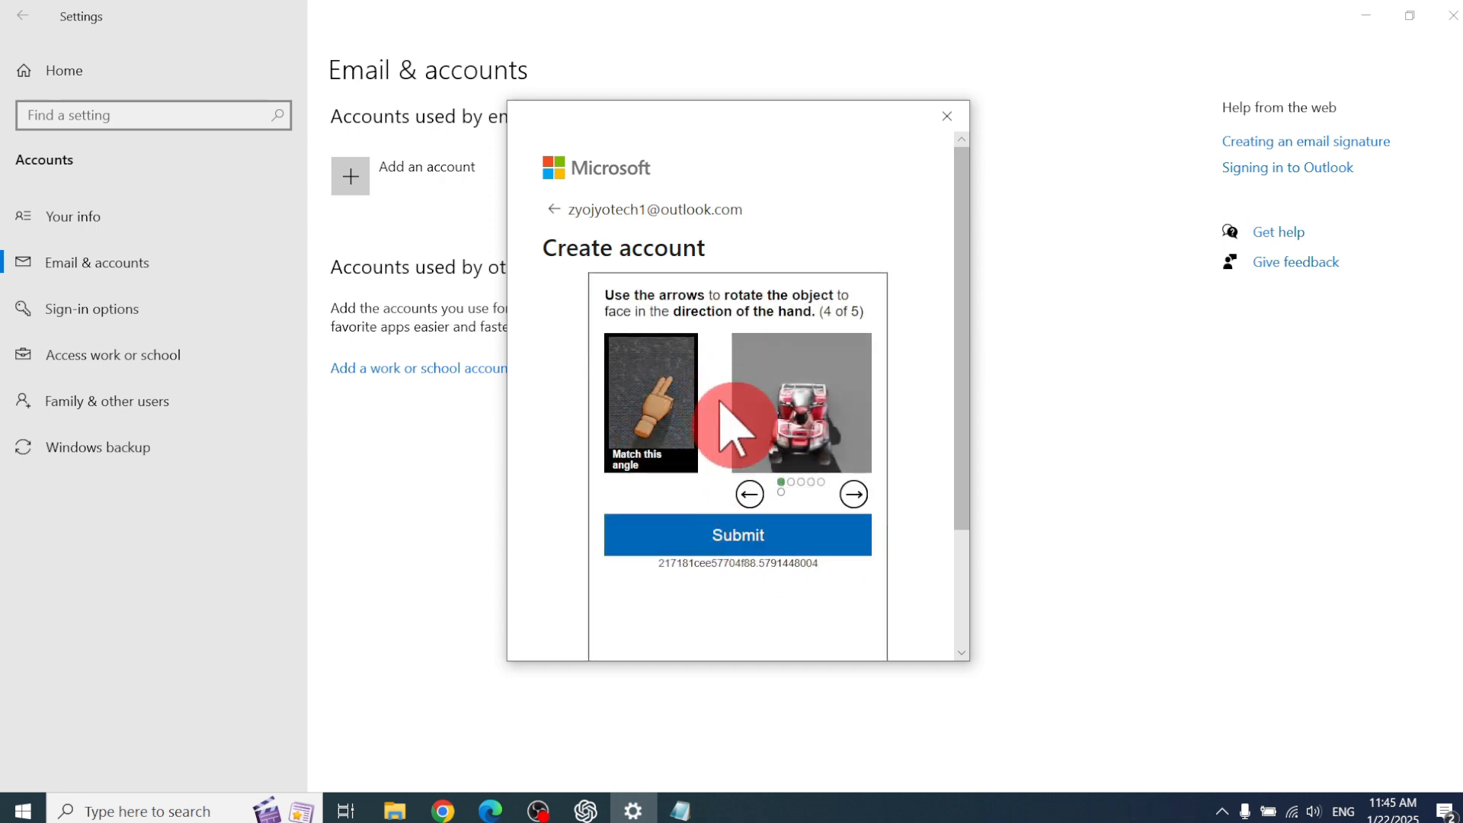
# Step: Solve the fourth and fifth puzzle rounds by rotating the quad bike to match the hand's direction and submitting each
pyautogui.click(749, 494)
pyautogui.click(750, 494)
pyautogui.click(750, 494)
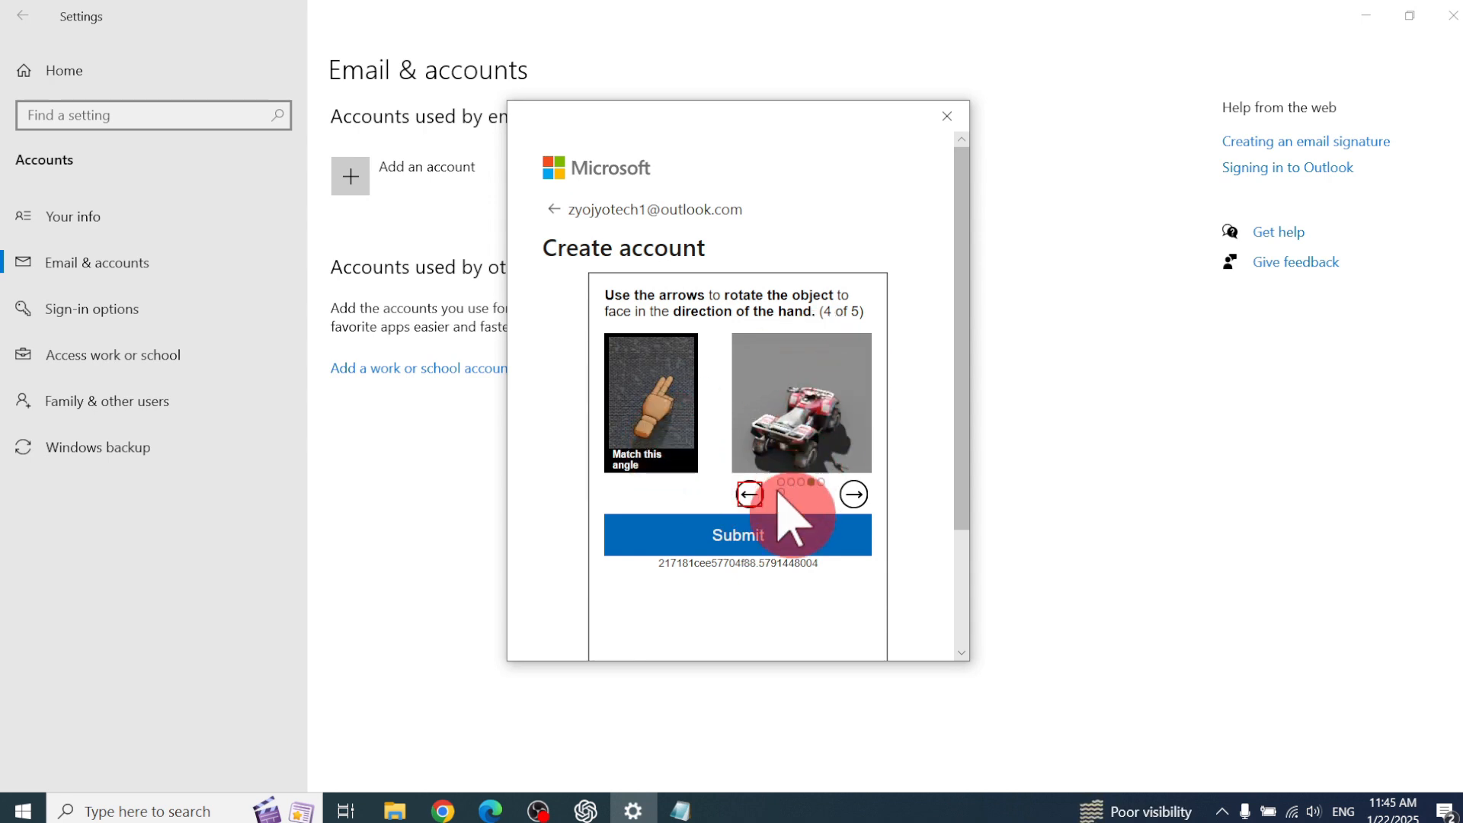
pyautogui.click(788, 526)
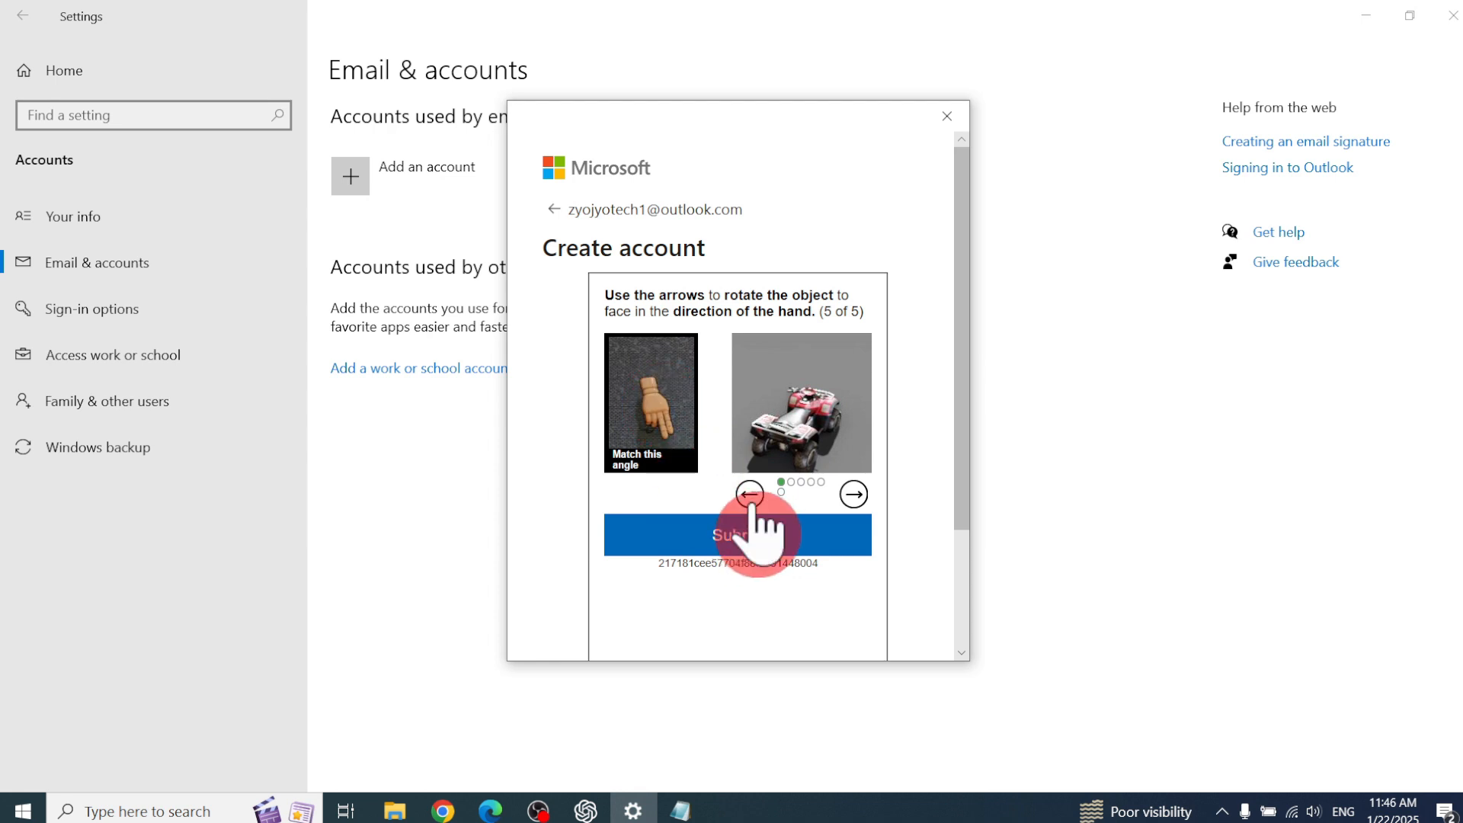
pyautogui.click(750, 494)
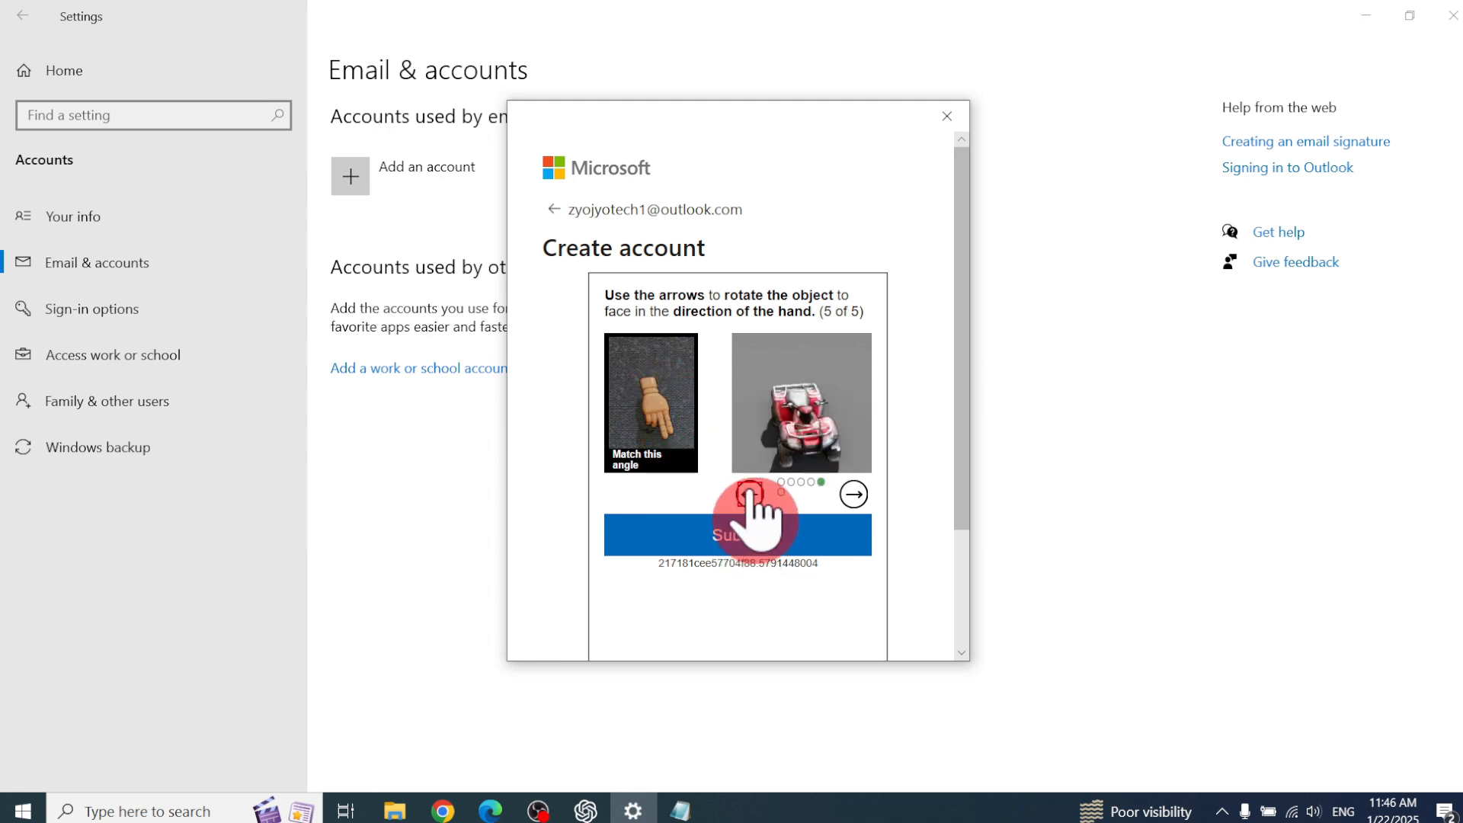
pyautogui.click(804, 534)
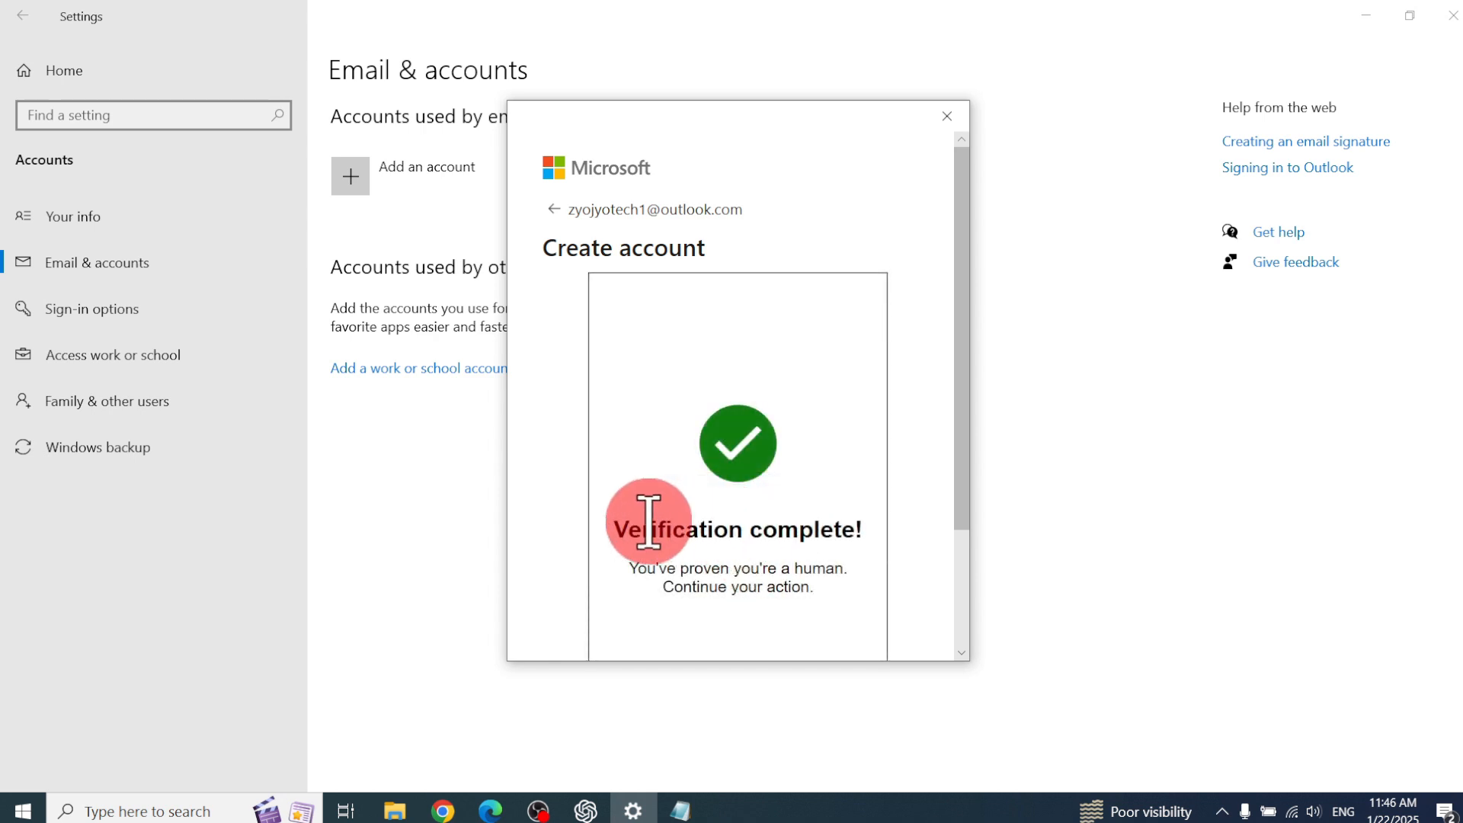
pyautogui.moveTo(628, 530); pyautogui.dragTo(844, 536)
pyautogui.scroll(-3, 806, 547)
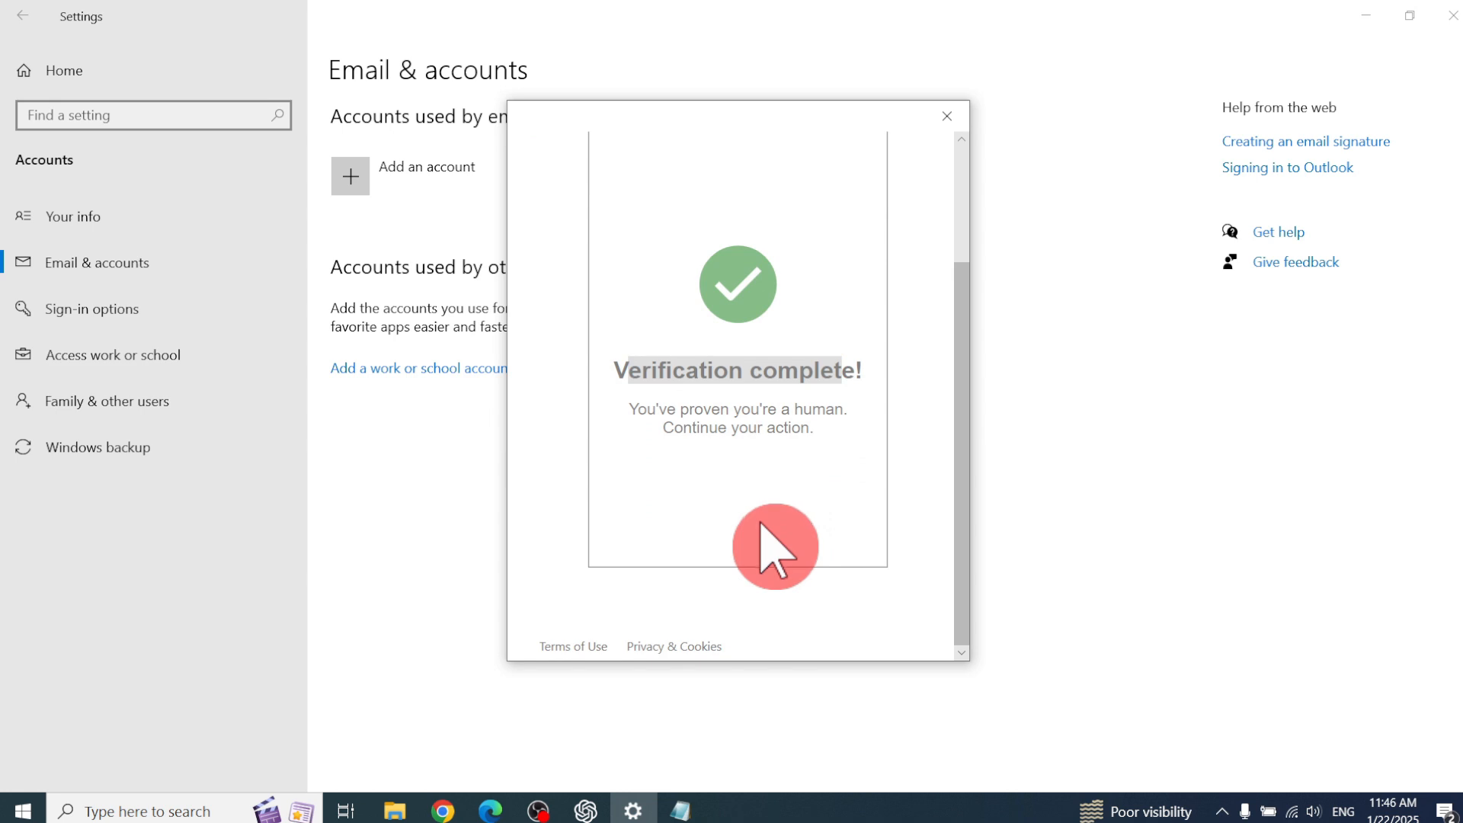
pyautogui.scroll(1, 760, 523)
pyautogui.scroll(1, 777, 537)
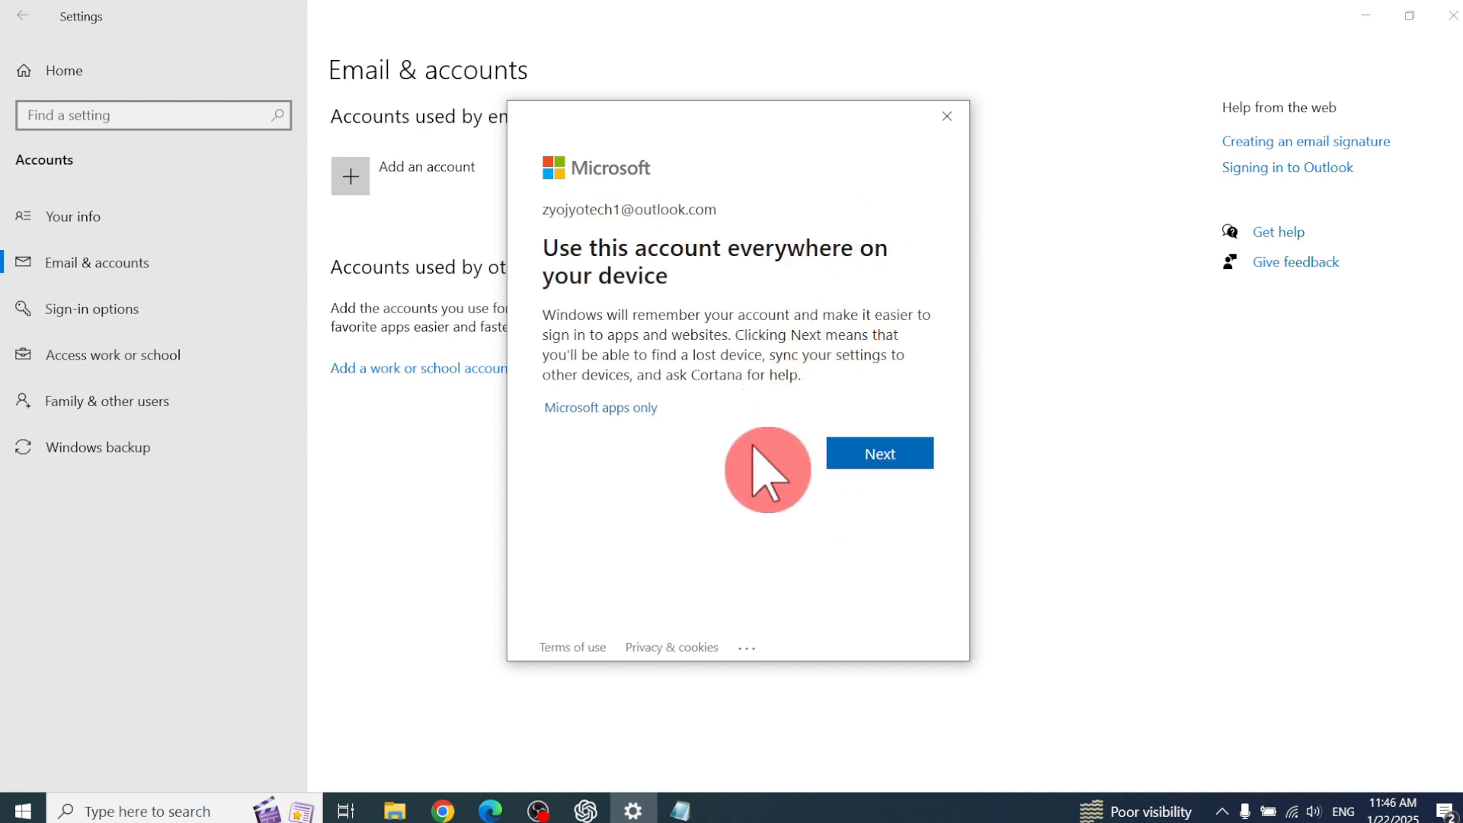
# Step: Agree to use the new Microsoft account everywhere on this device
pyautogui.moveTo(574, 250); pyautogui.dragTo(856, 245)
pyautogui.click(747, 281)
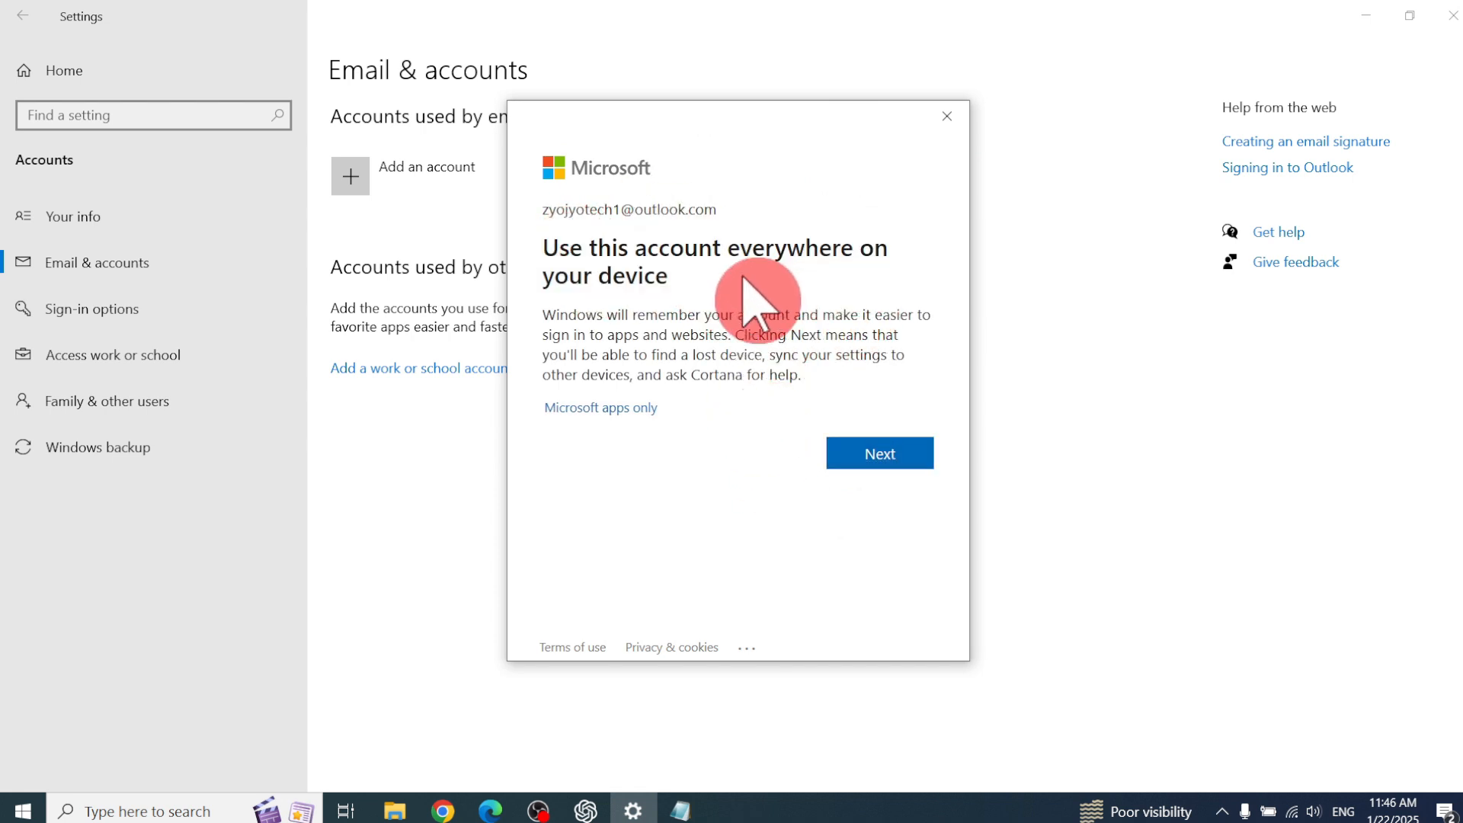
pyautogui.click(866, 474)
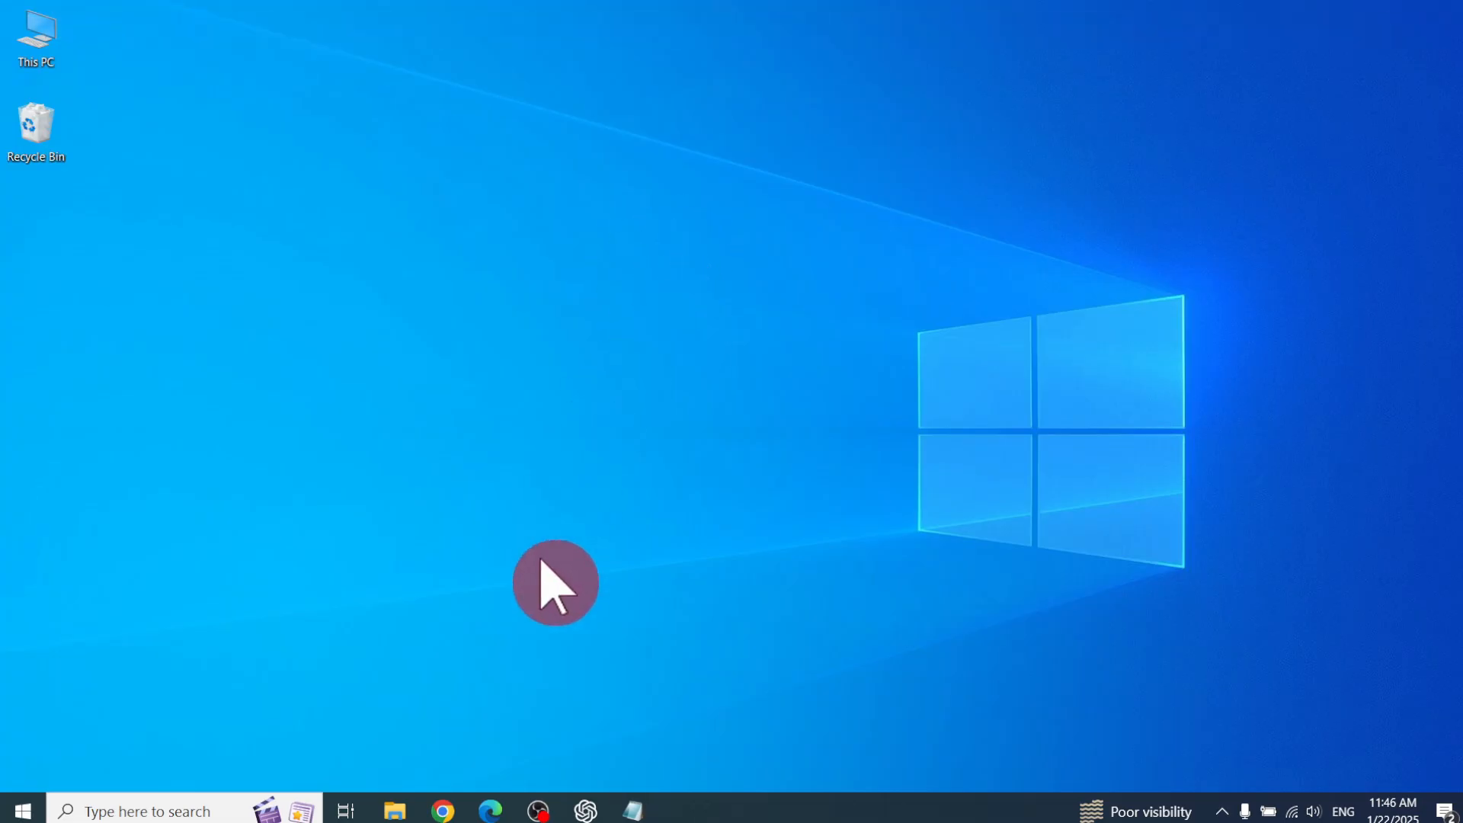
# Step: Refresh the desktop and check the new Microsoft account in the Email & accounts settings of Windows
pyautogui.rightClick(579, 350)
pyautogui.click(676, 416)
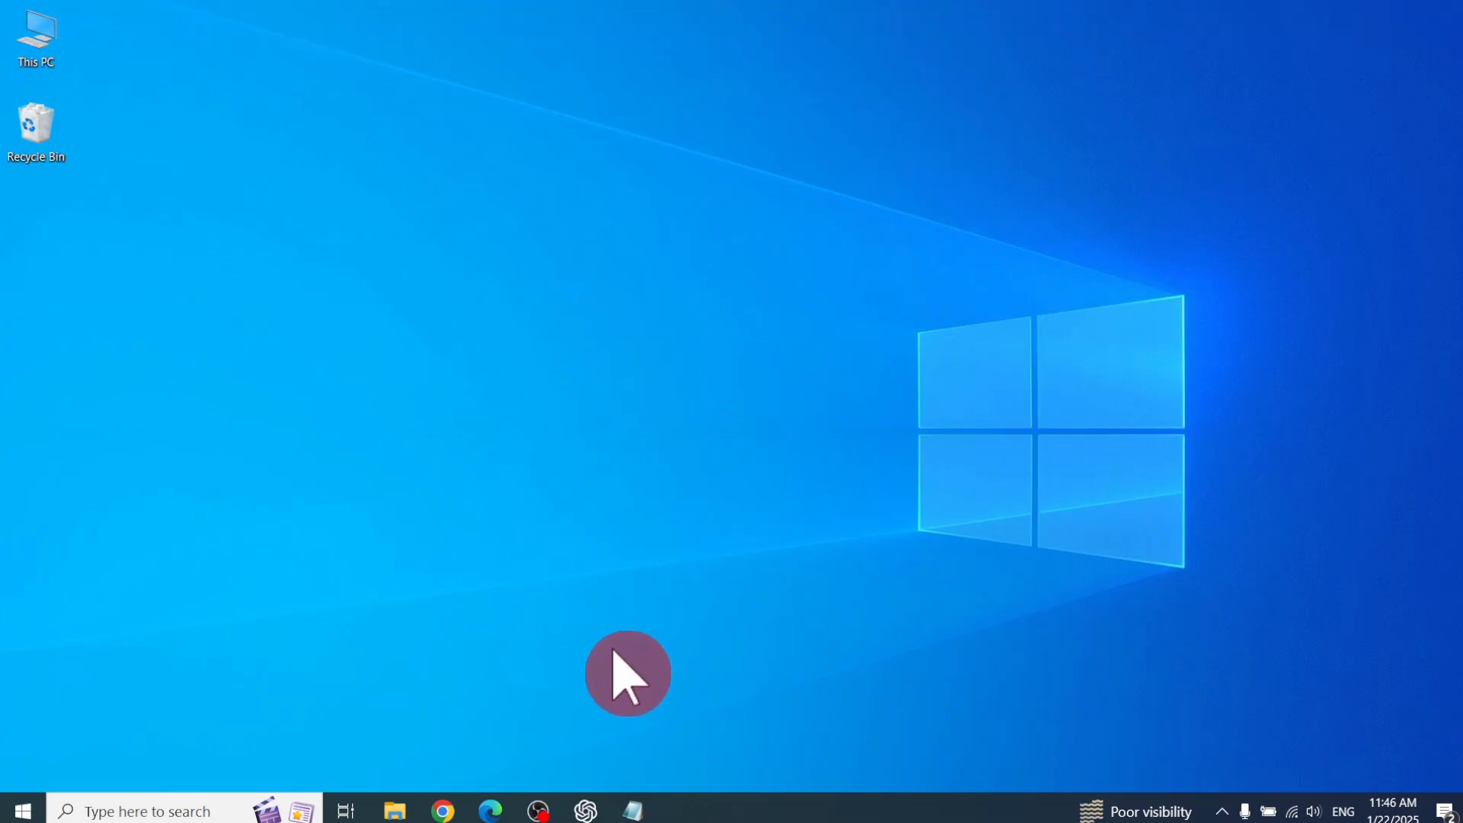
pyautogui.click(21, 809)
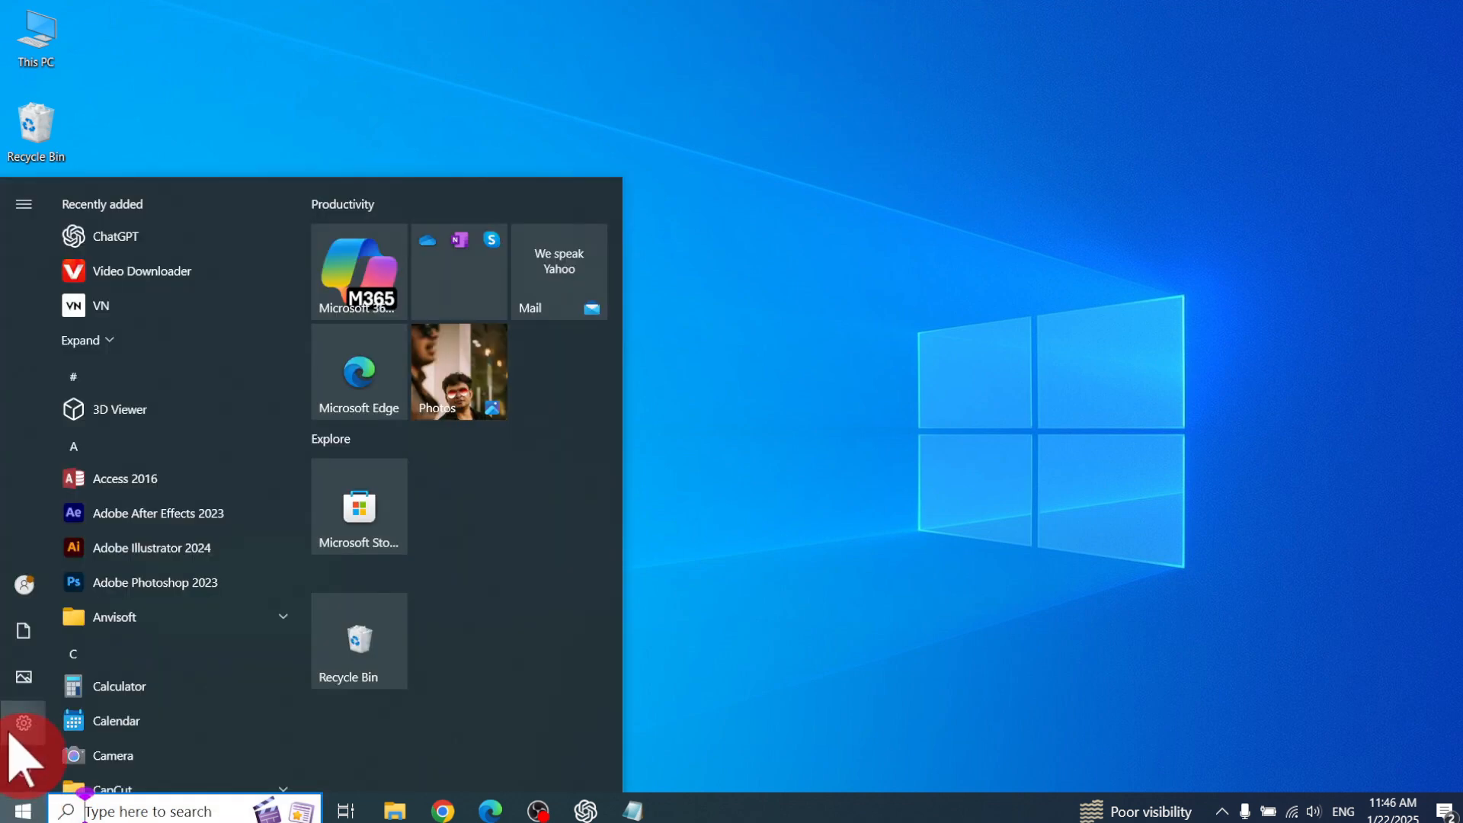
pyautogui.click(21, 720)
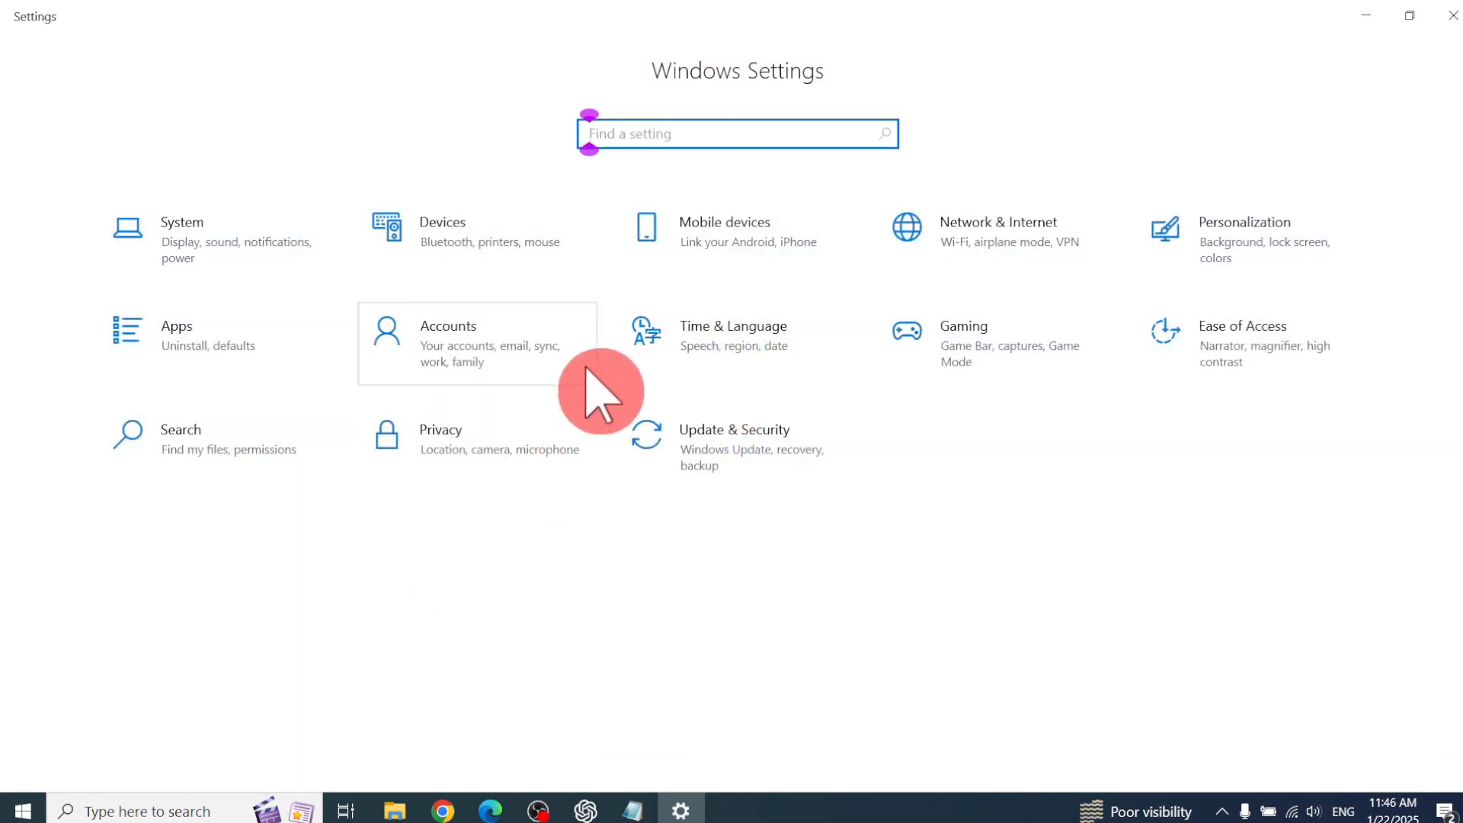
pyautogui.click(503, 343)
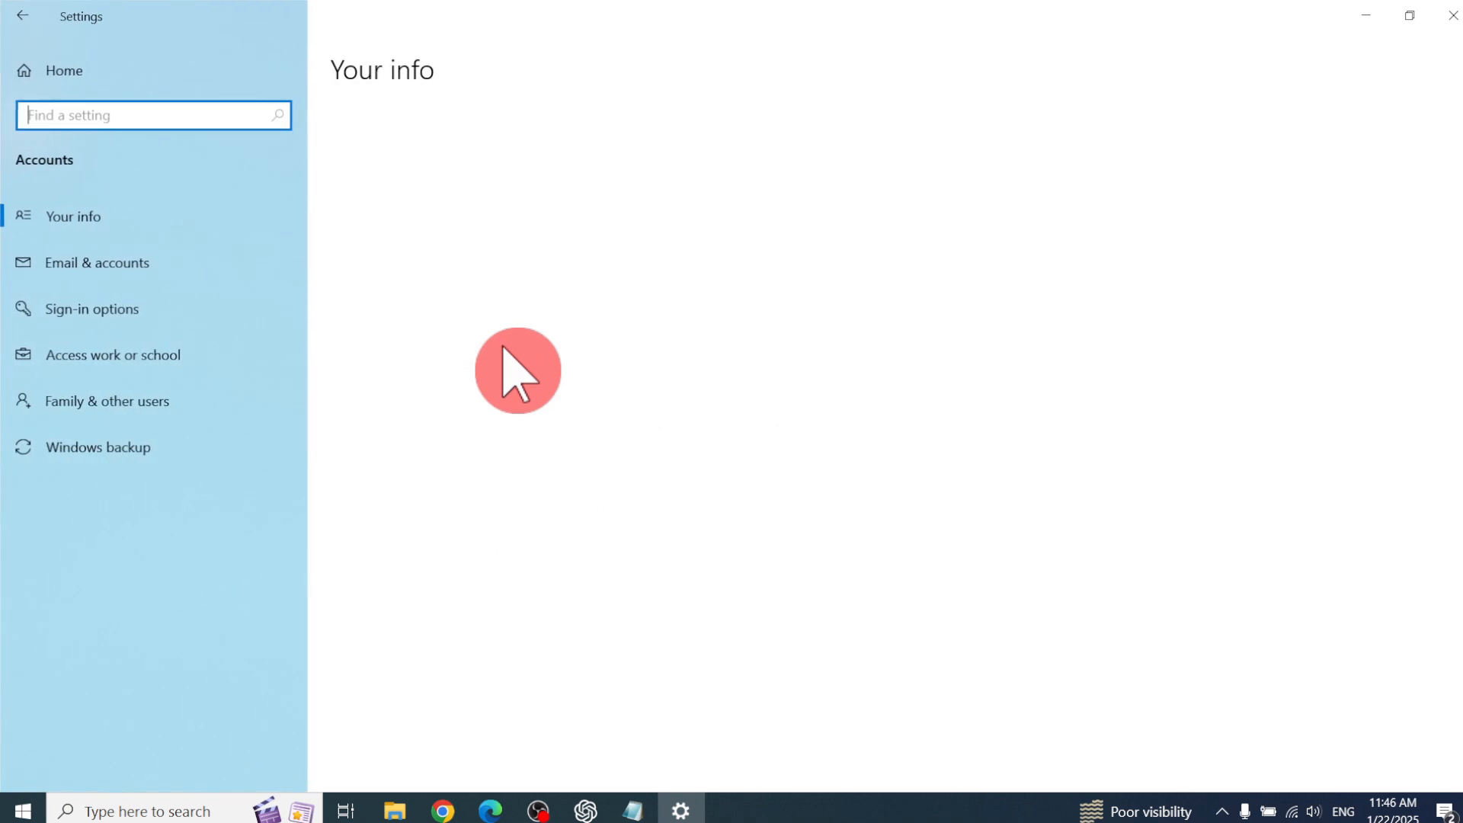
pyautogui.click(157, 261)
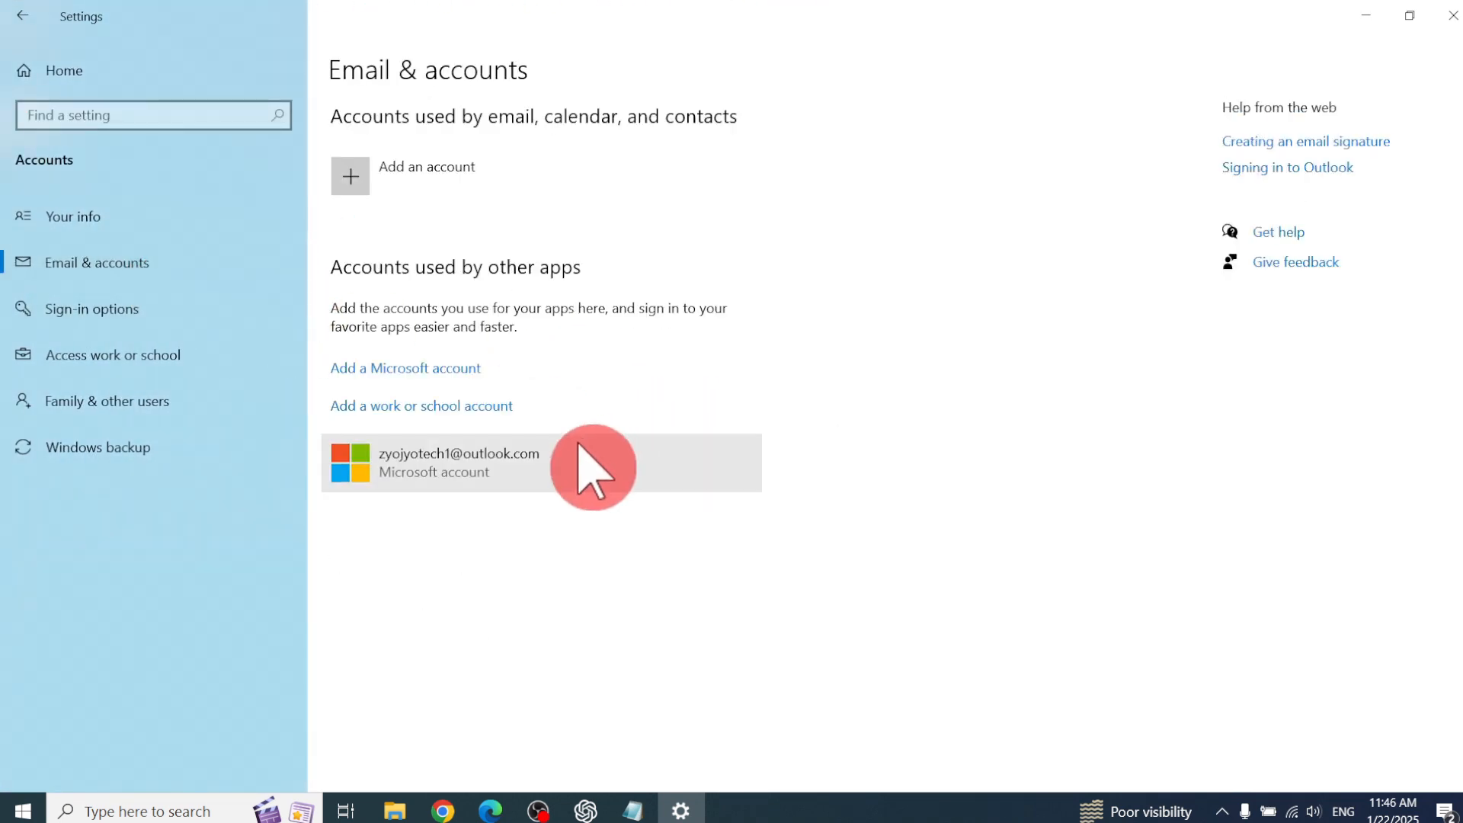
pyautogui.click(523, 460)
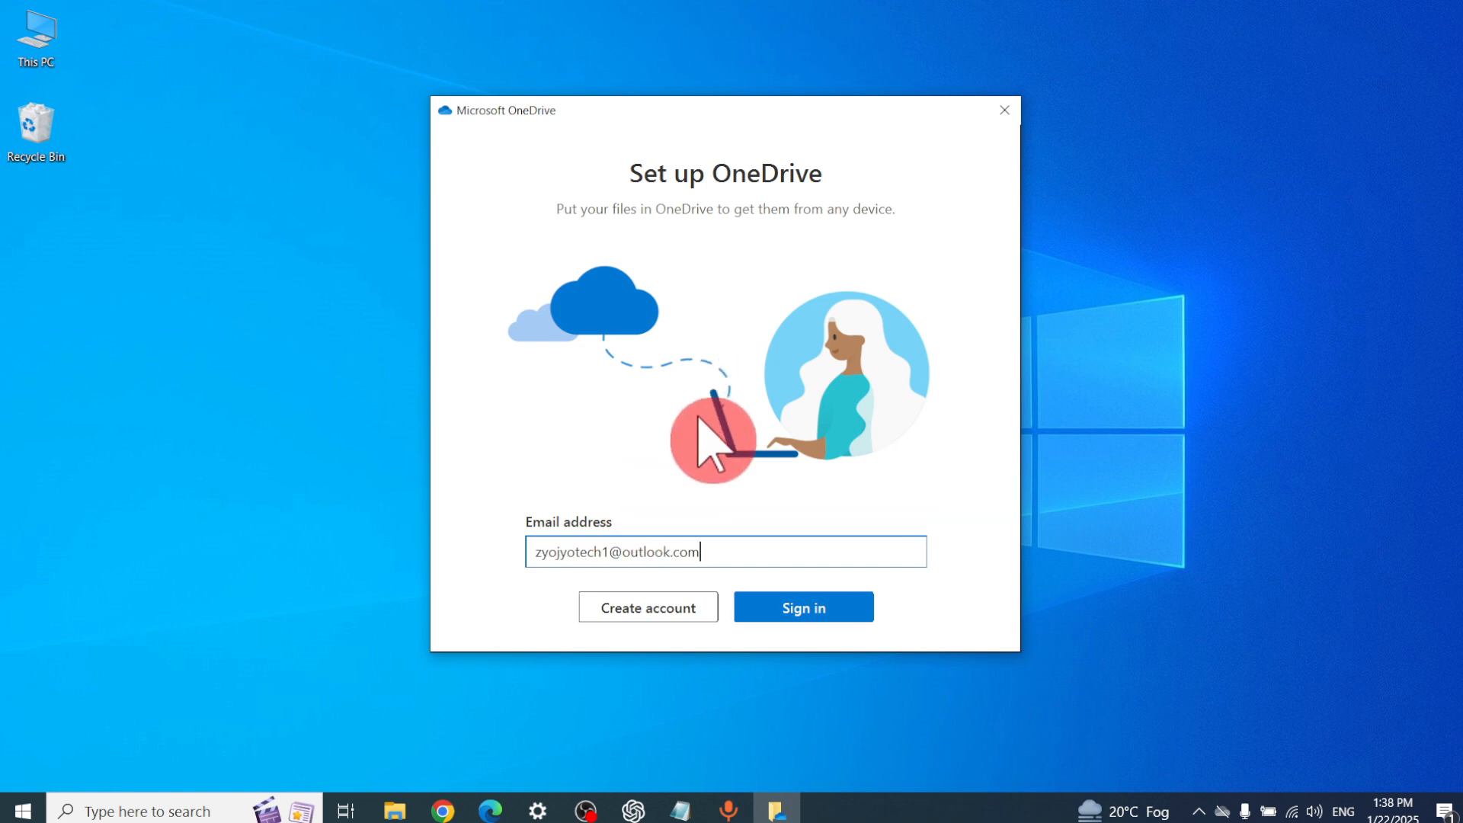
# Step: Sign in to the OneDrive setup with the new account's email address
pyautogui.click(727, 542)
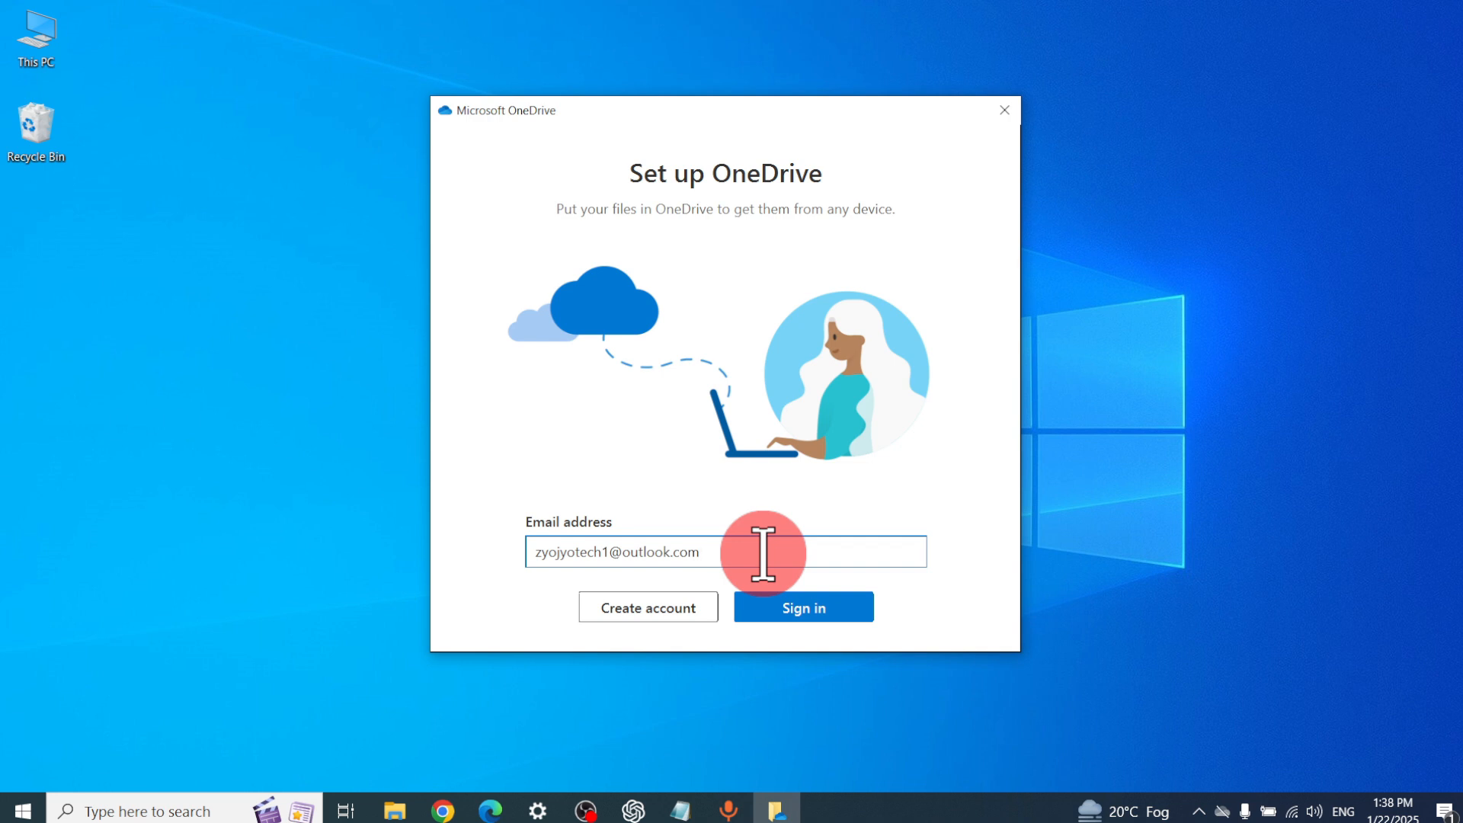
pyautogui.moveTo(752, 555); pyautogui.dragTo(499, 566)
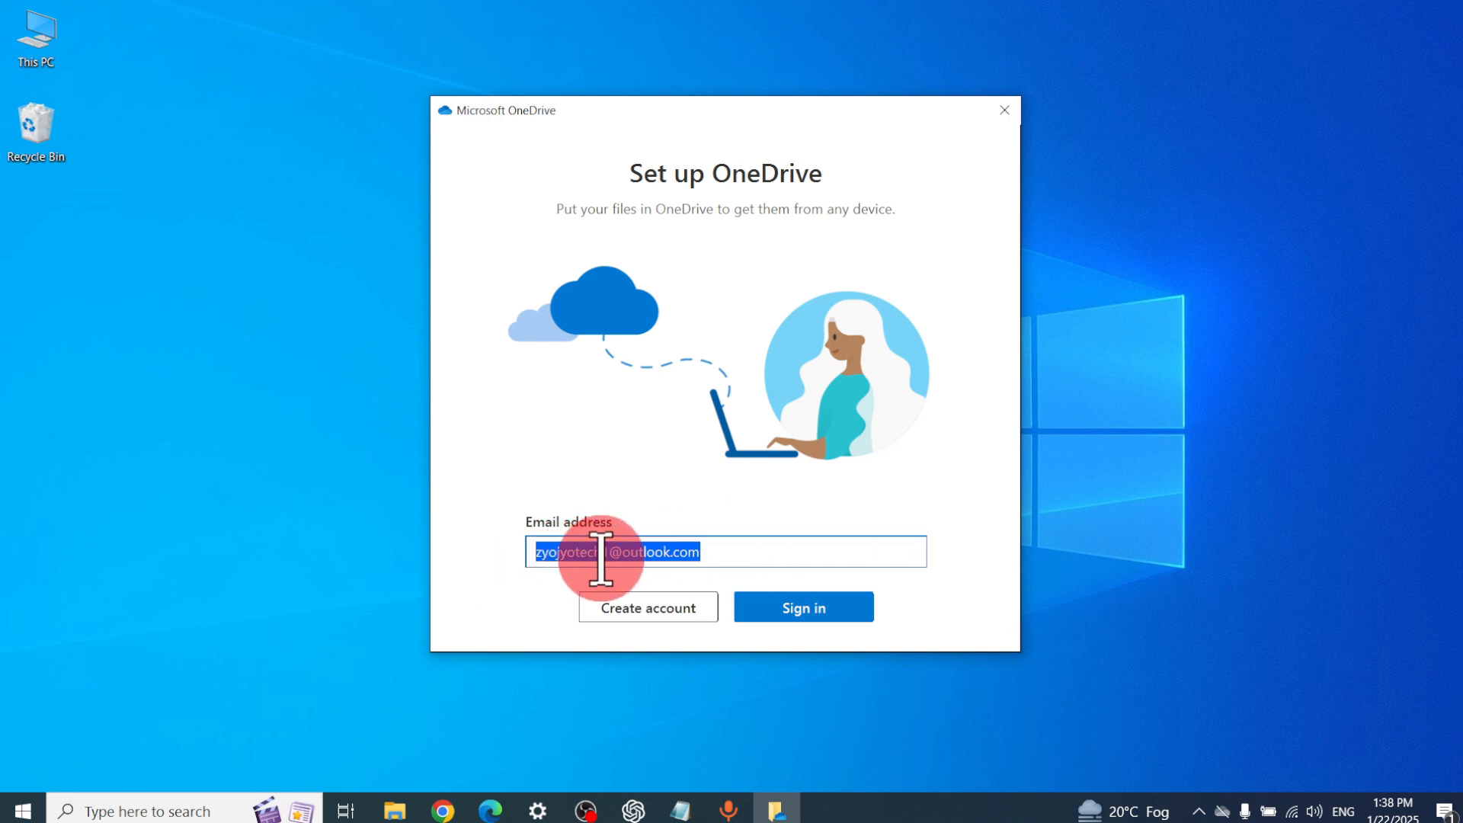
pyautogui.click(808, 614)
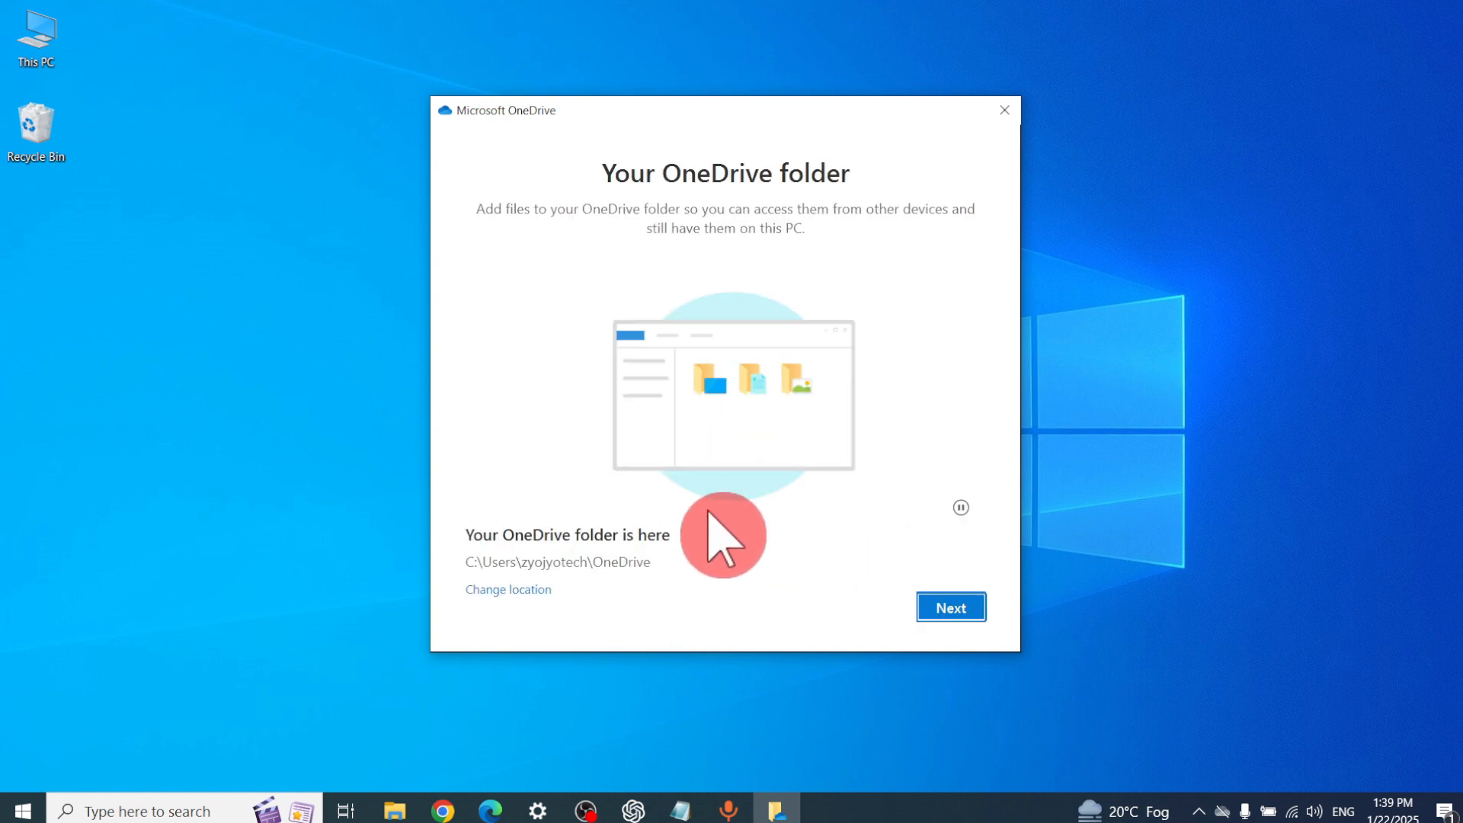
# Step: Try to change the OneDrive folder location to the 11os (E:) drive
pyautogui.click(523, 590)
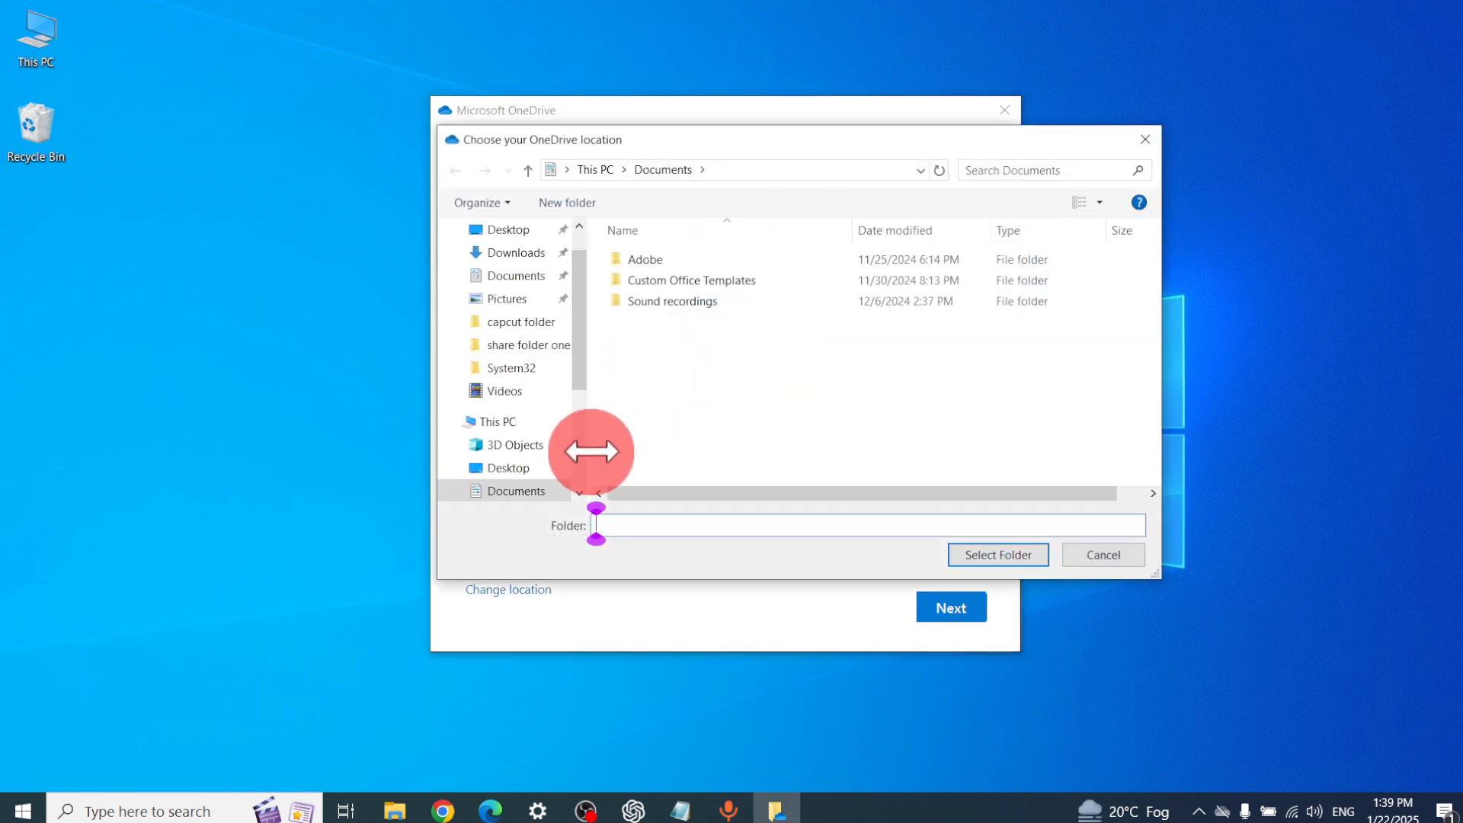
pyautogui.click(595, 169)
pyautogui.scroll(-2, 743, 394)
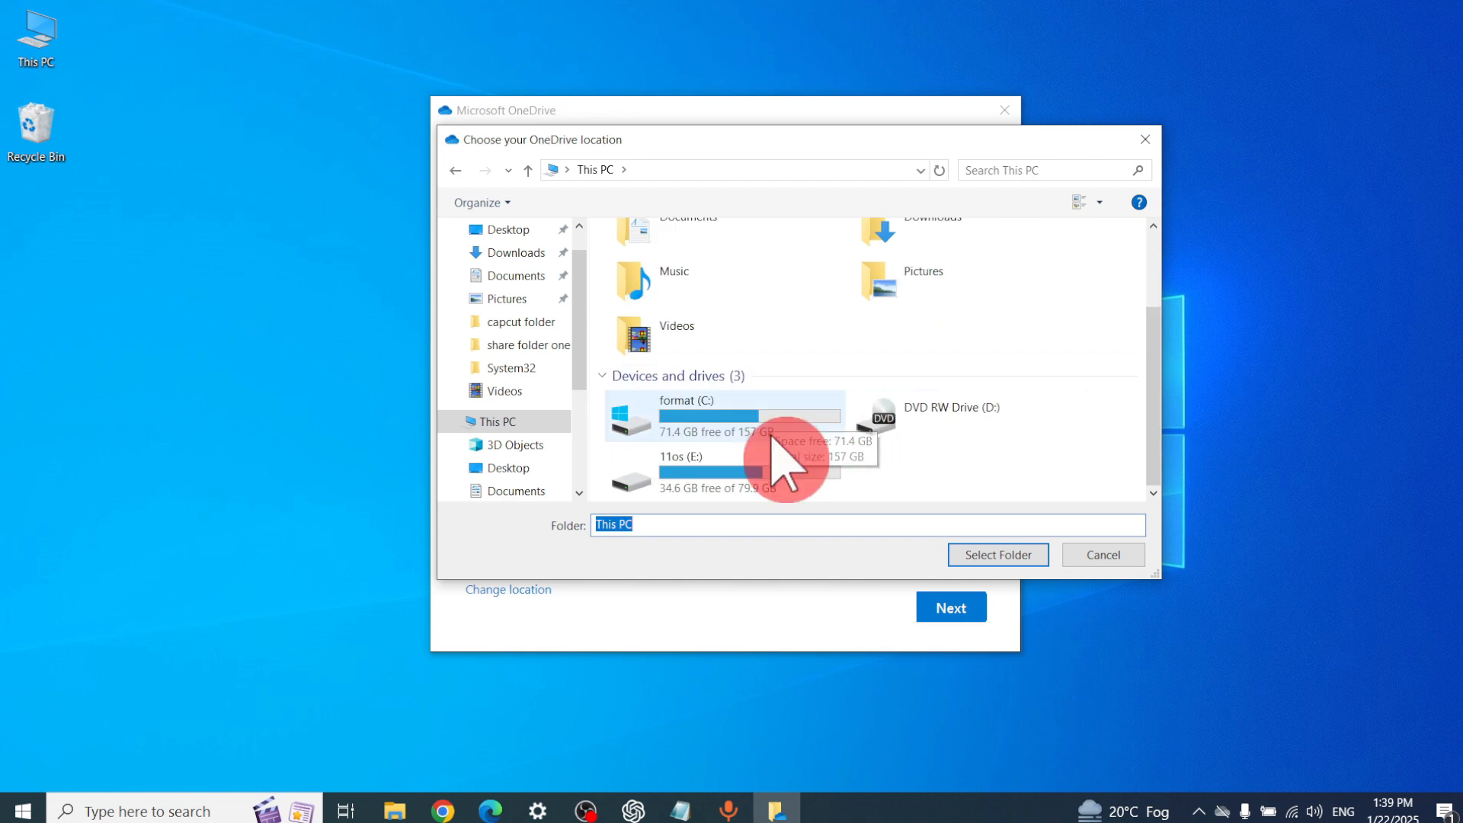
pyautogui.click(733, 484)
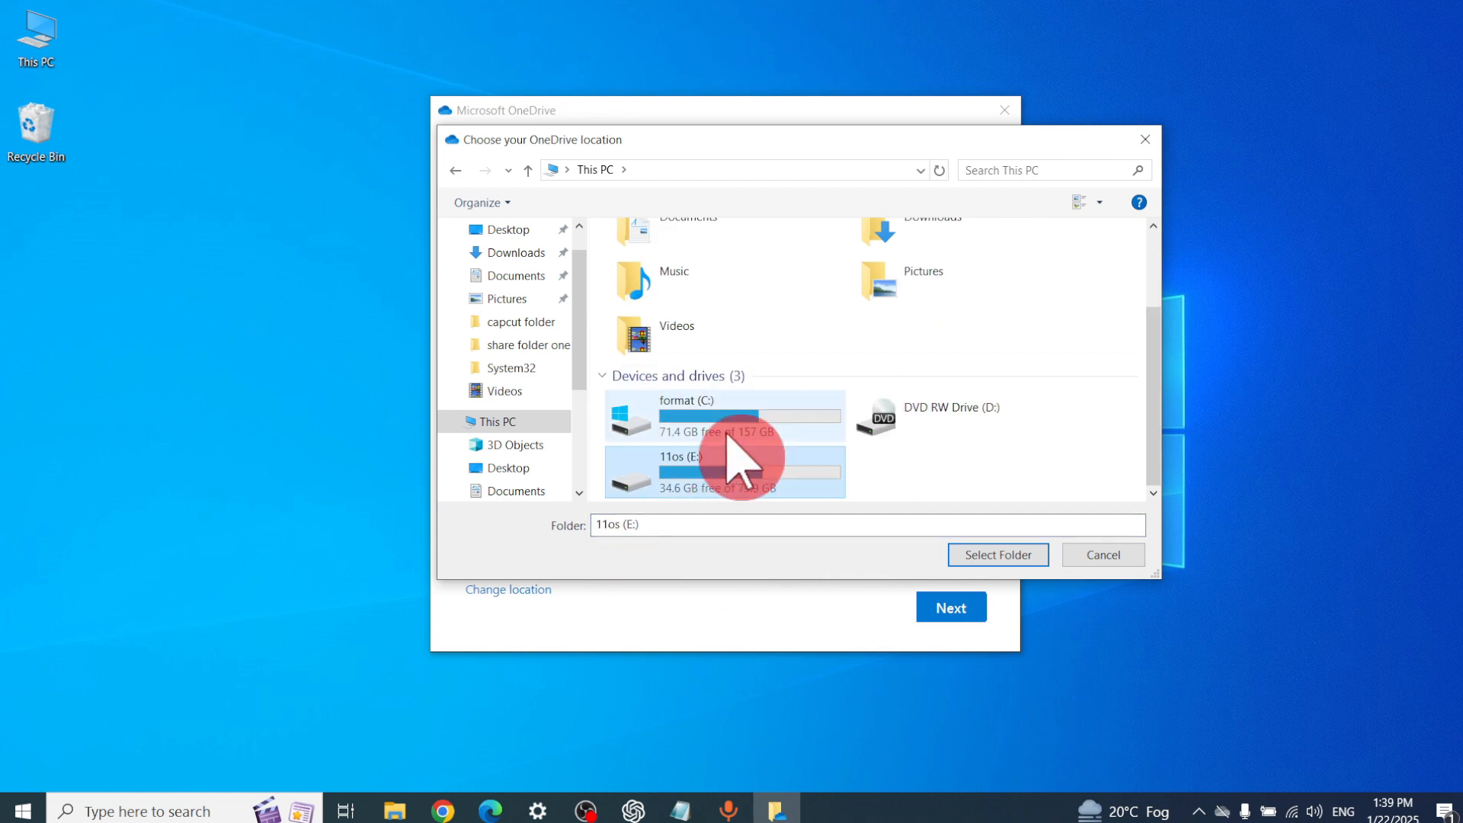
pyautogui.click(761, 415)
pyautogui.click(750, 465)
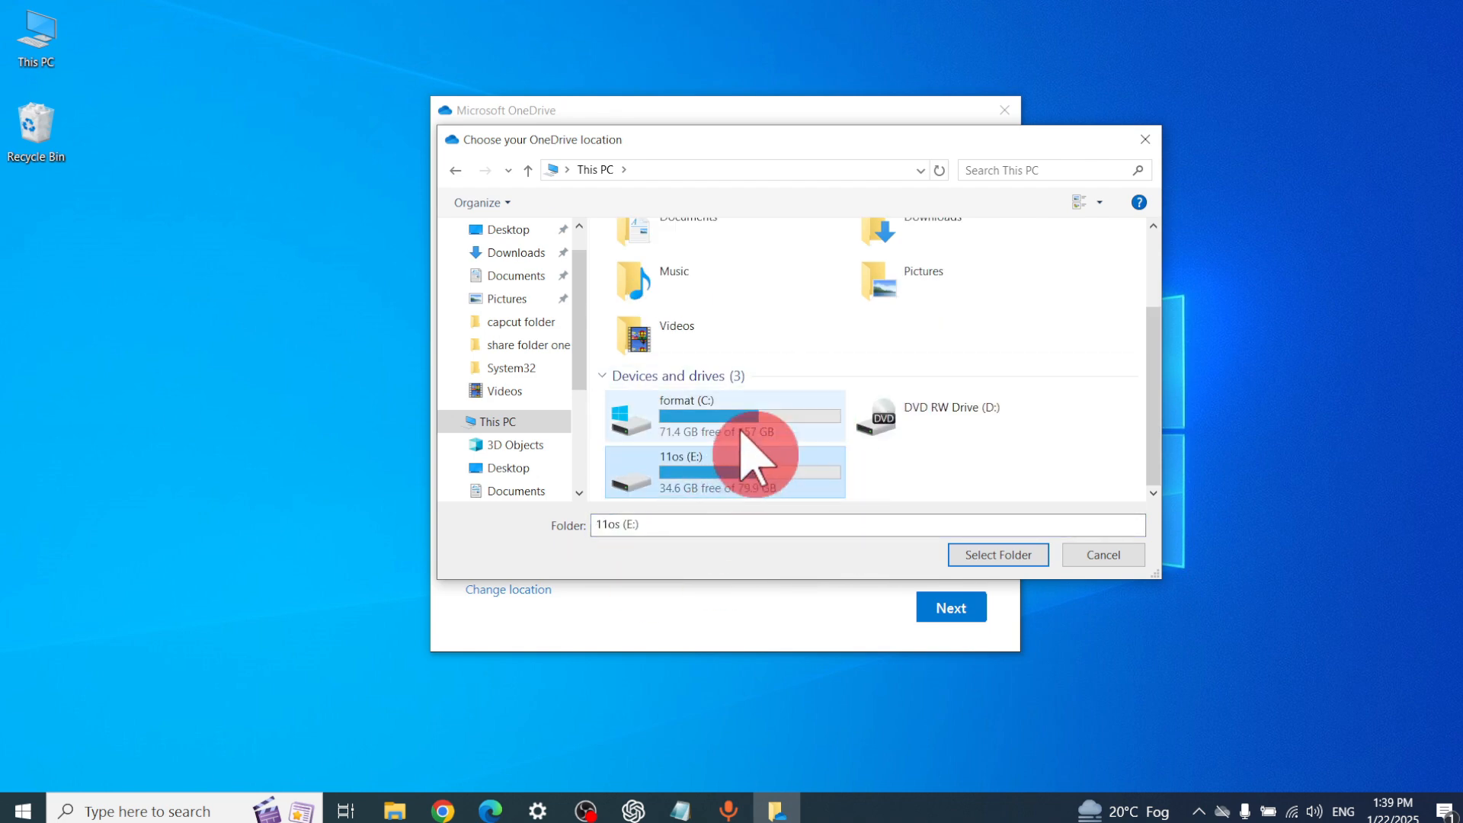
pyautogui.click(994, 556)
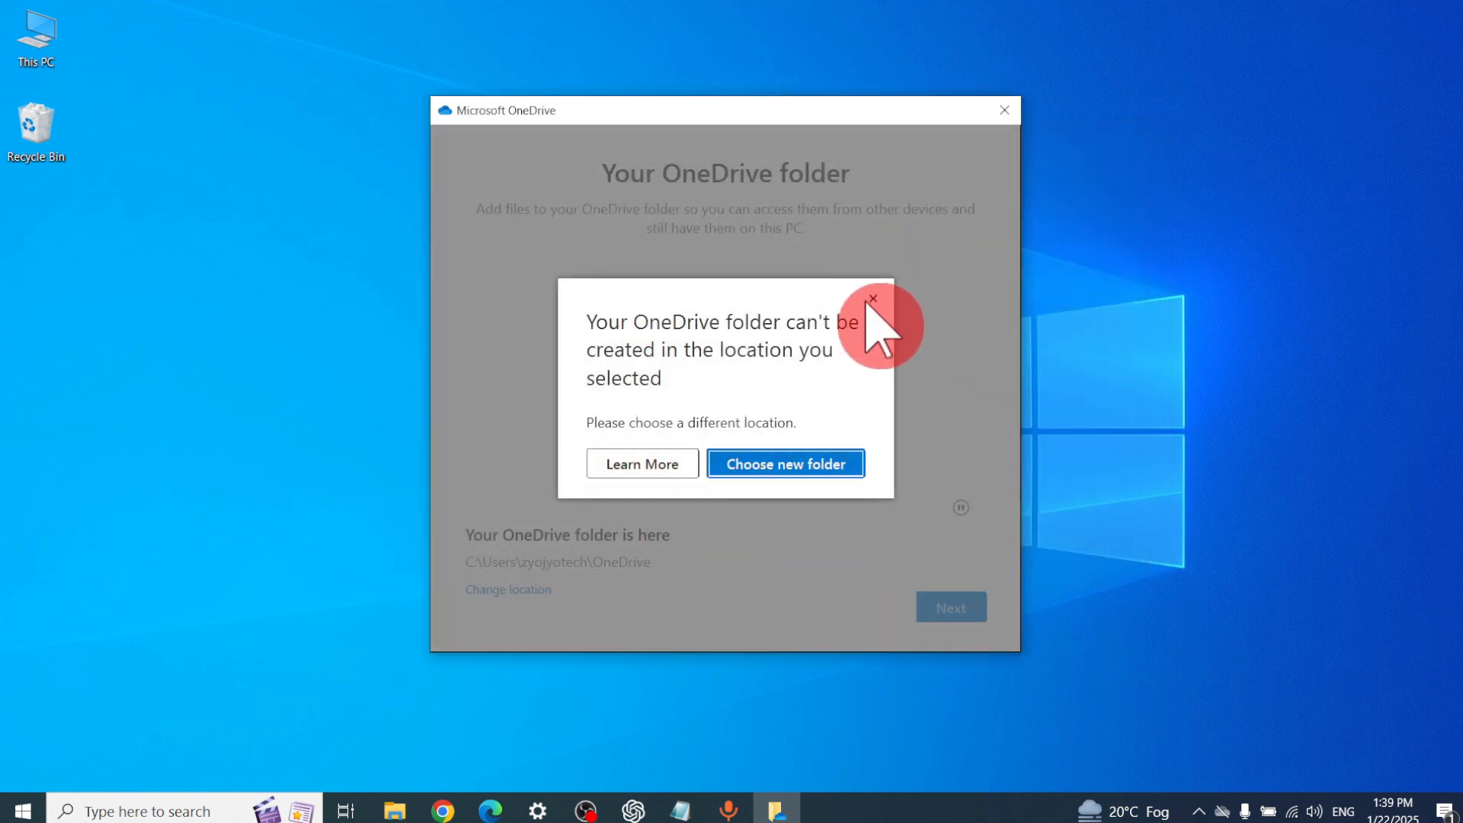
pyautogui.click(838, 449)
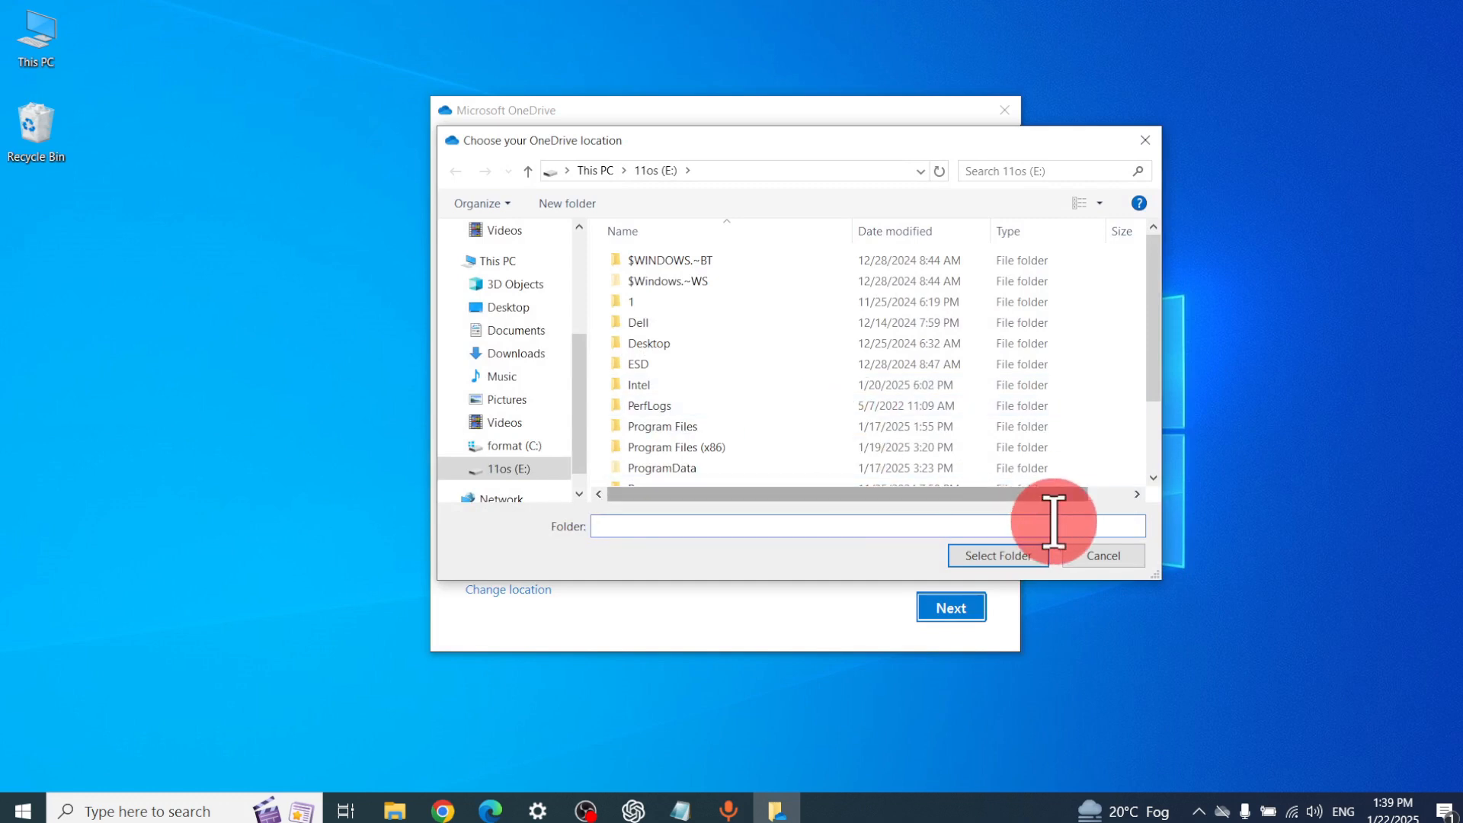
pyautogui.click(1104, 556)
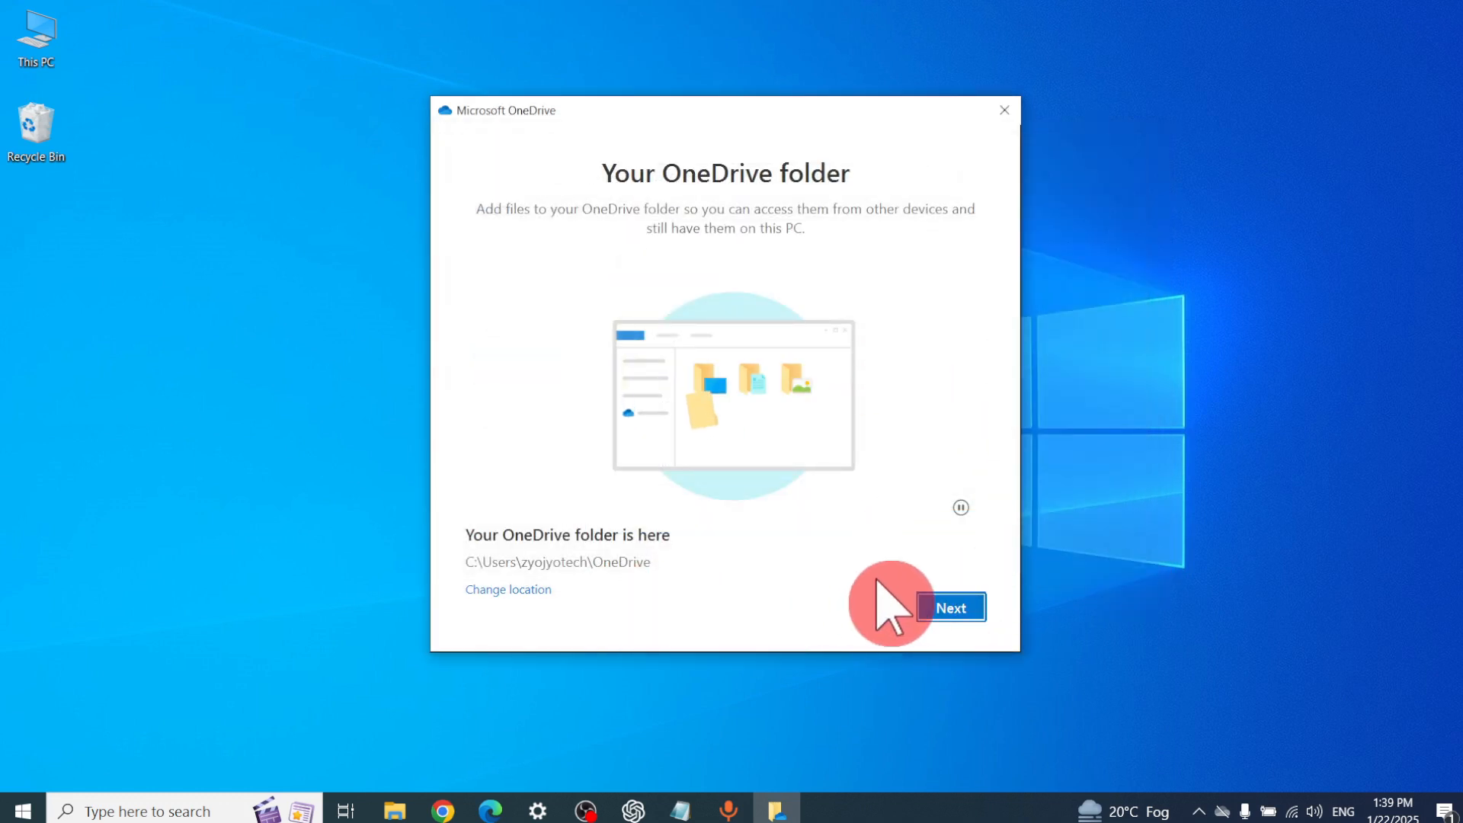
# Step: Keep the default location with the existing OneDrive folder, and skip the folder backup and the Microsoft 365 upgrade
pyautogui.click(926, 607)
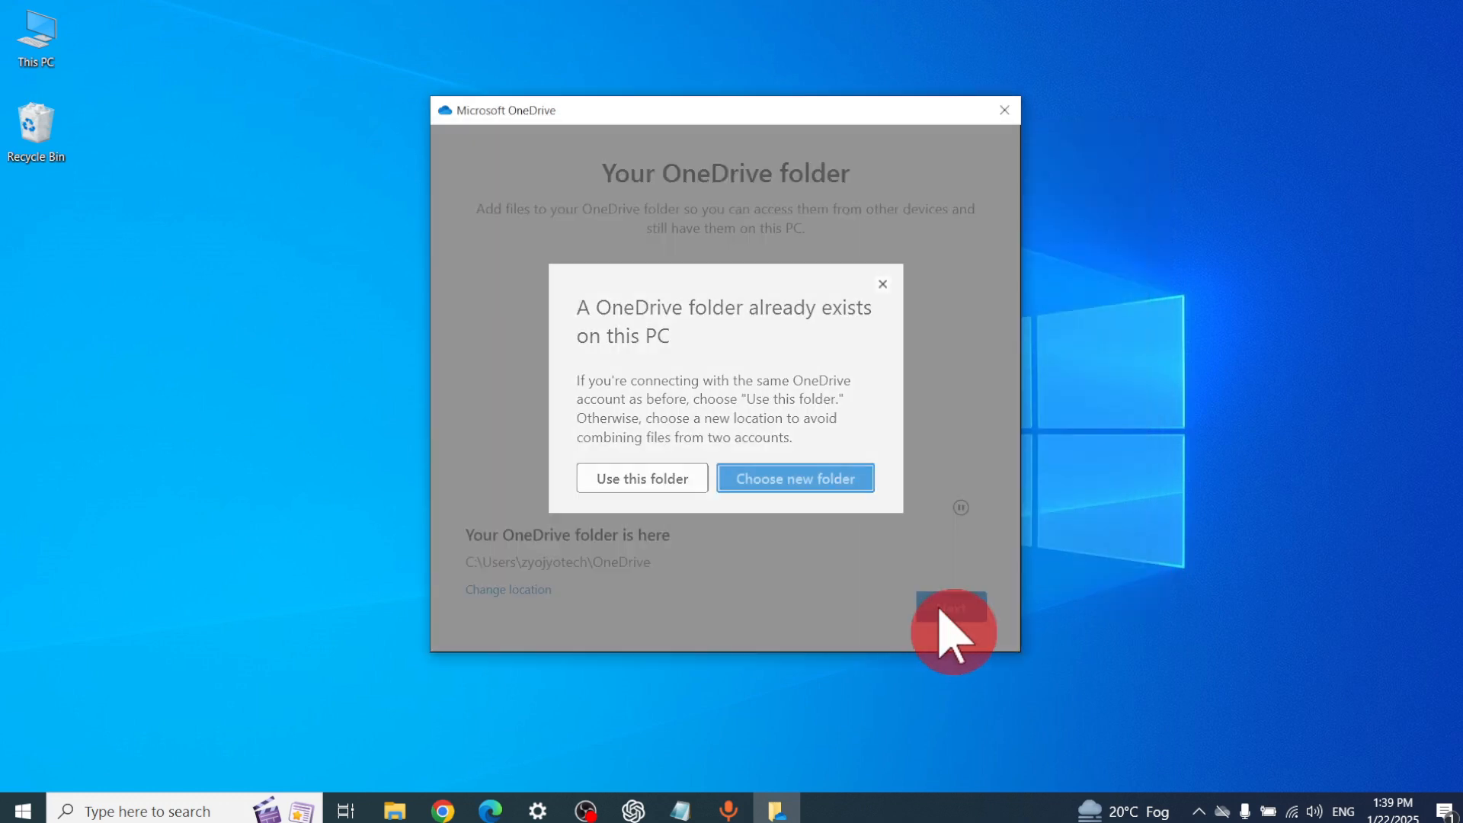
pyautogui.click(639, 493)
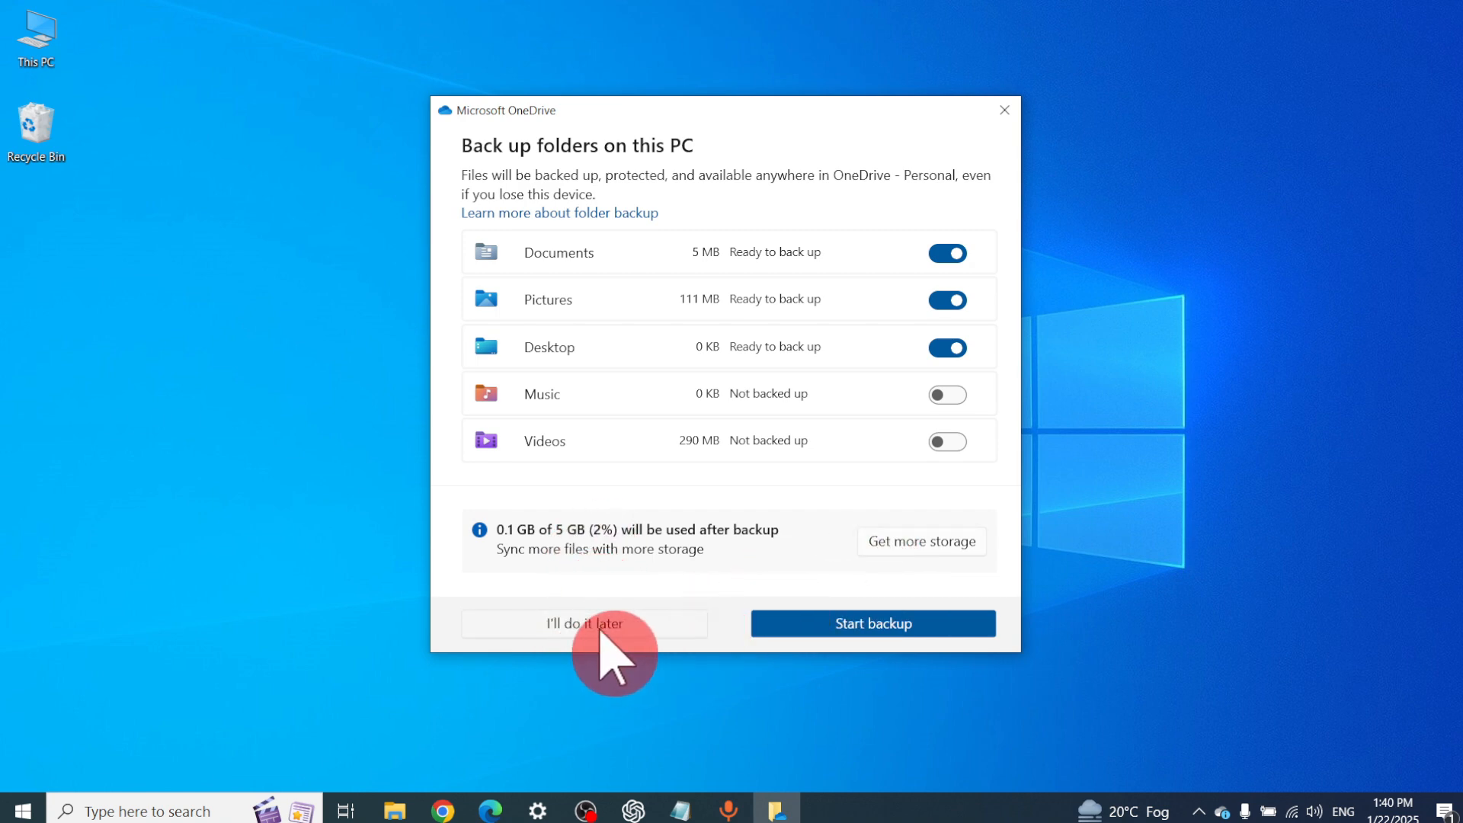
pyautogui.click(602, 626)
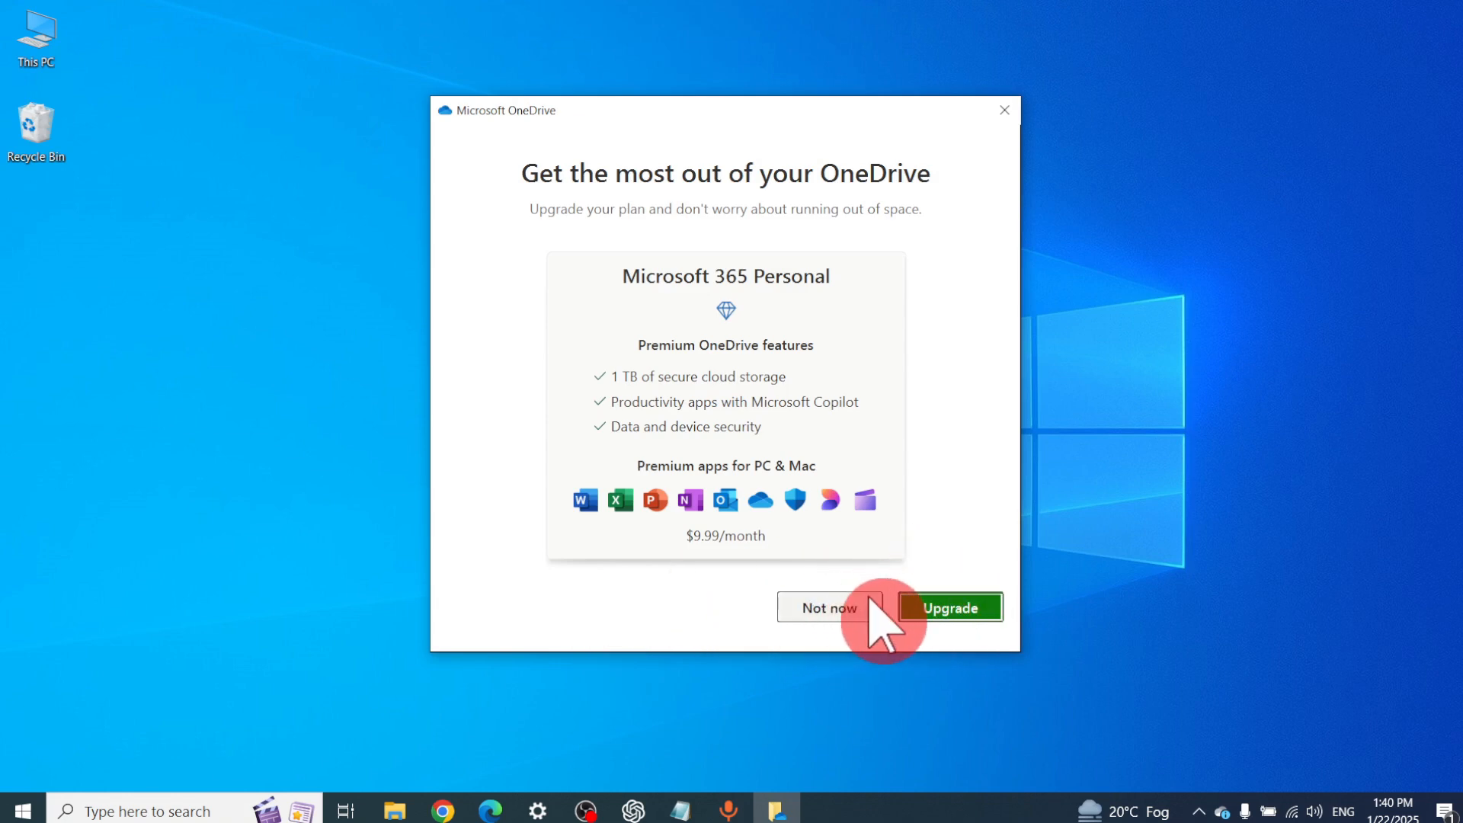
pyautogui.click(826, 617)
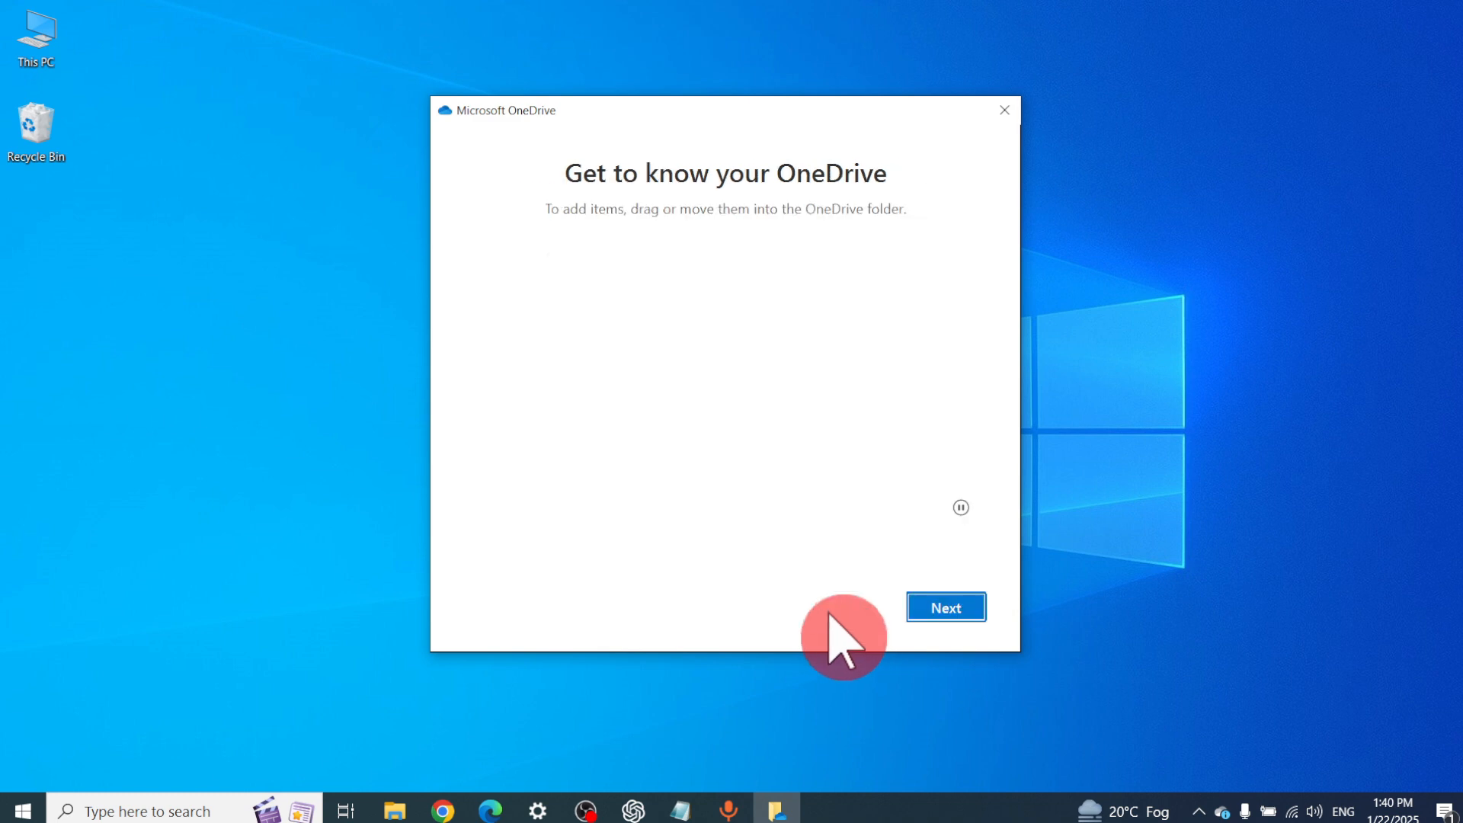
# Step: Go through the OneDrive introduction pages, postpone getting the mobile app and open the OneDrive folder
pyautogui.click(944, 609)
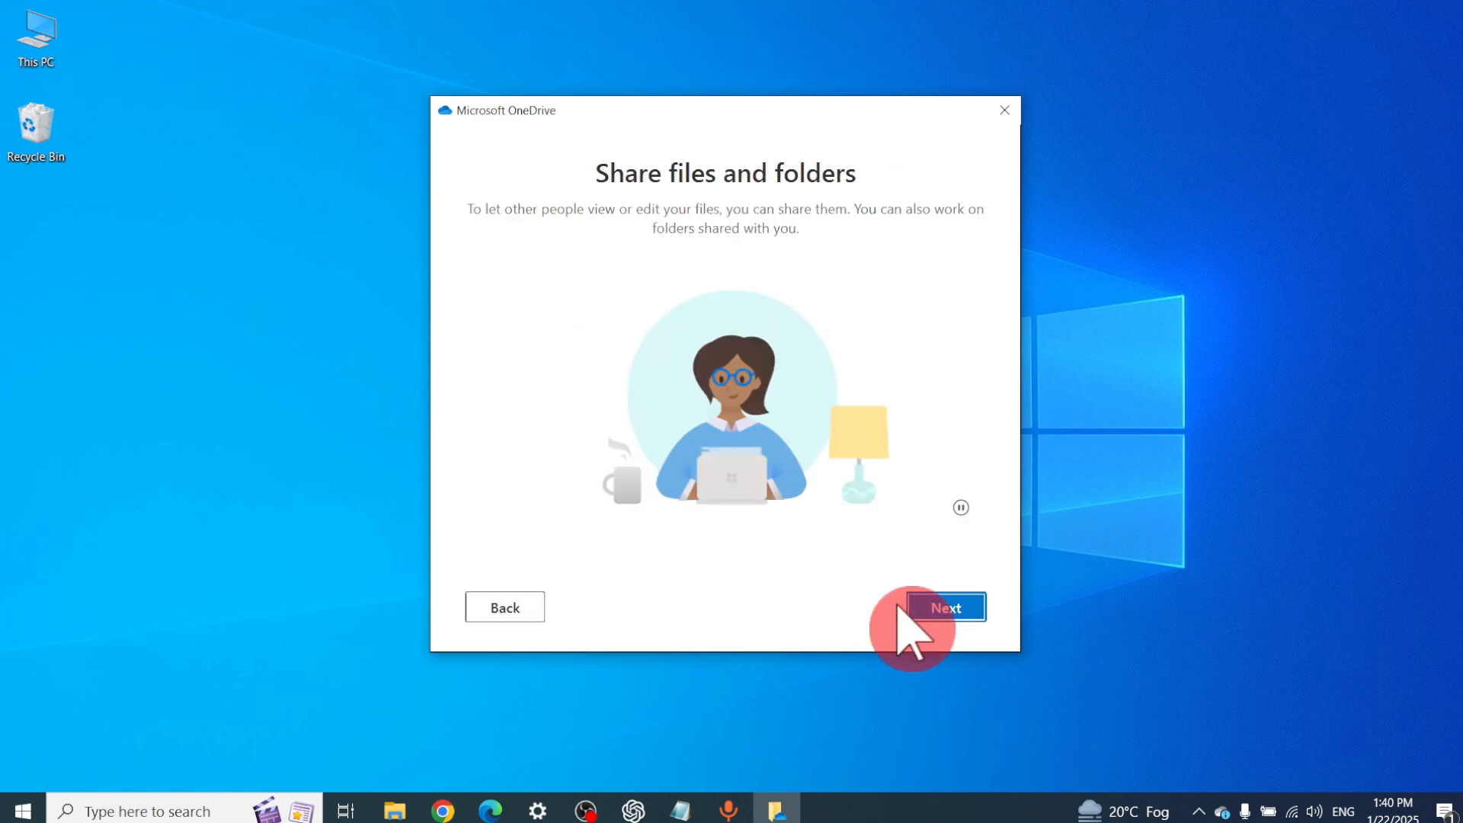
pyautogui.click(941, 610)
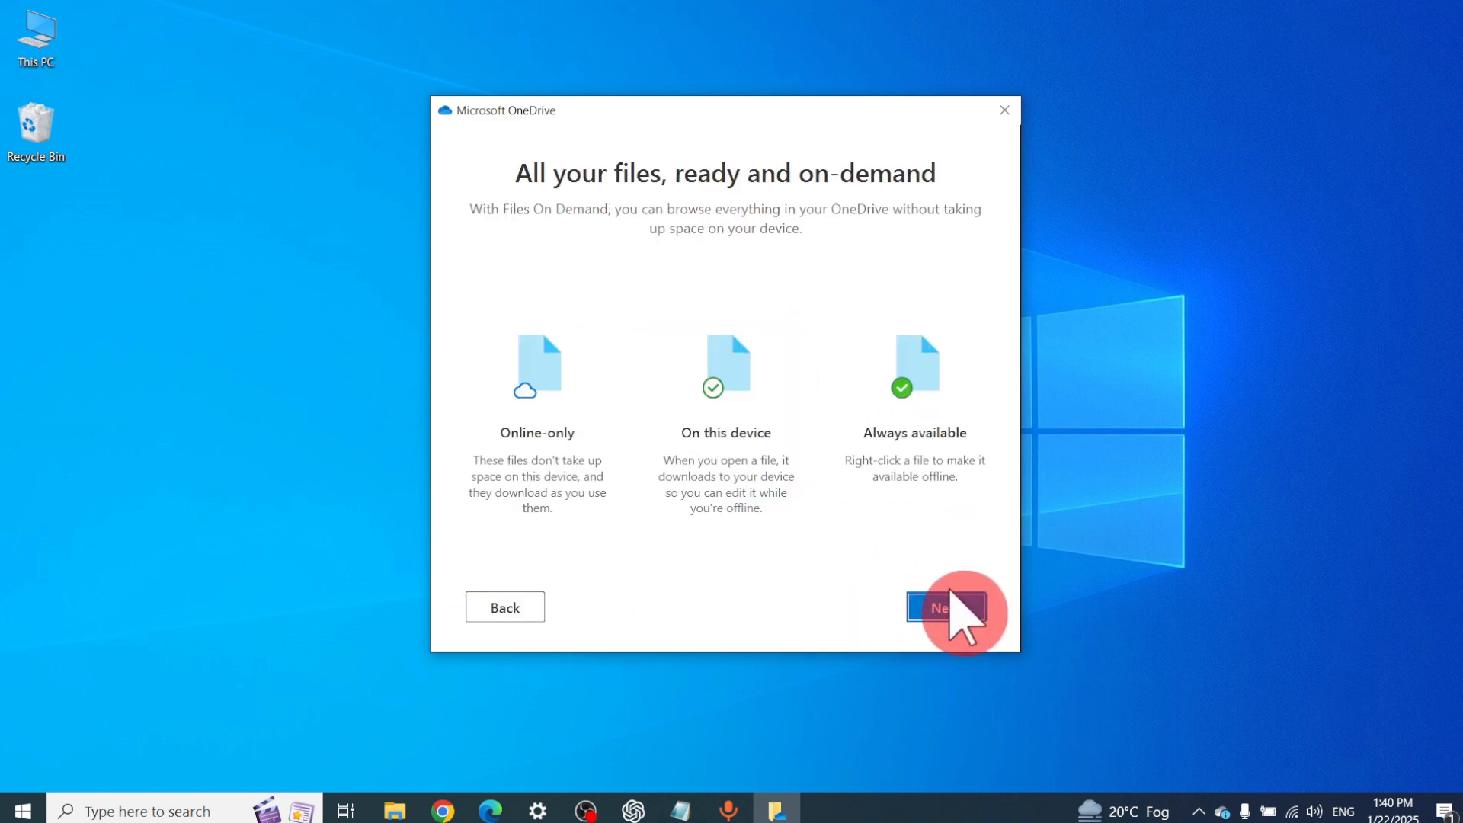
pyautogui.click(945, 606)
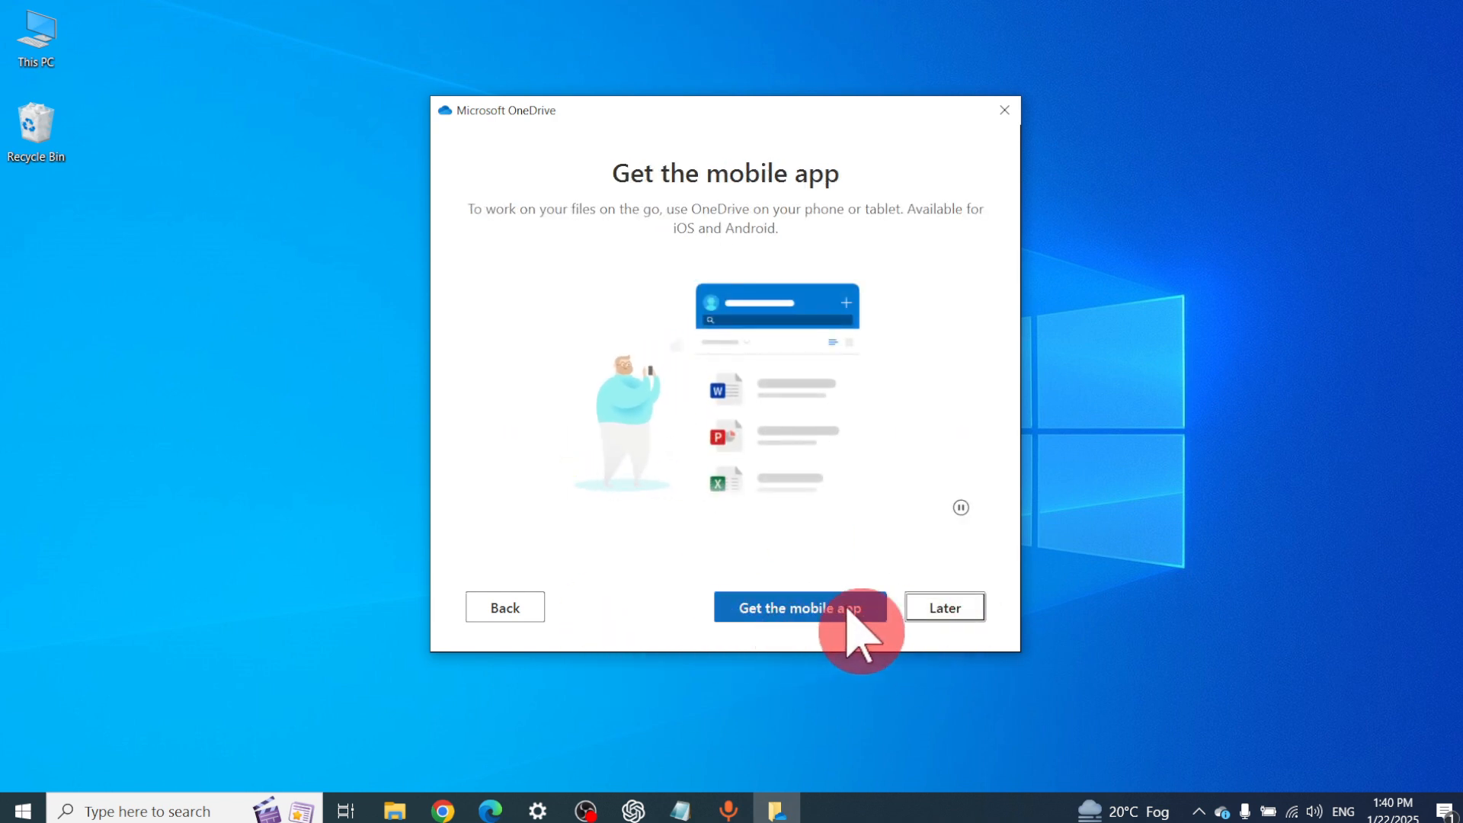
pyautogui.click(943, 608)
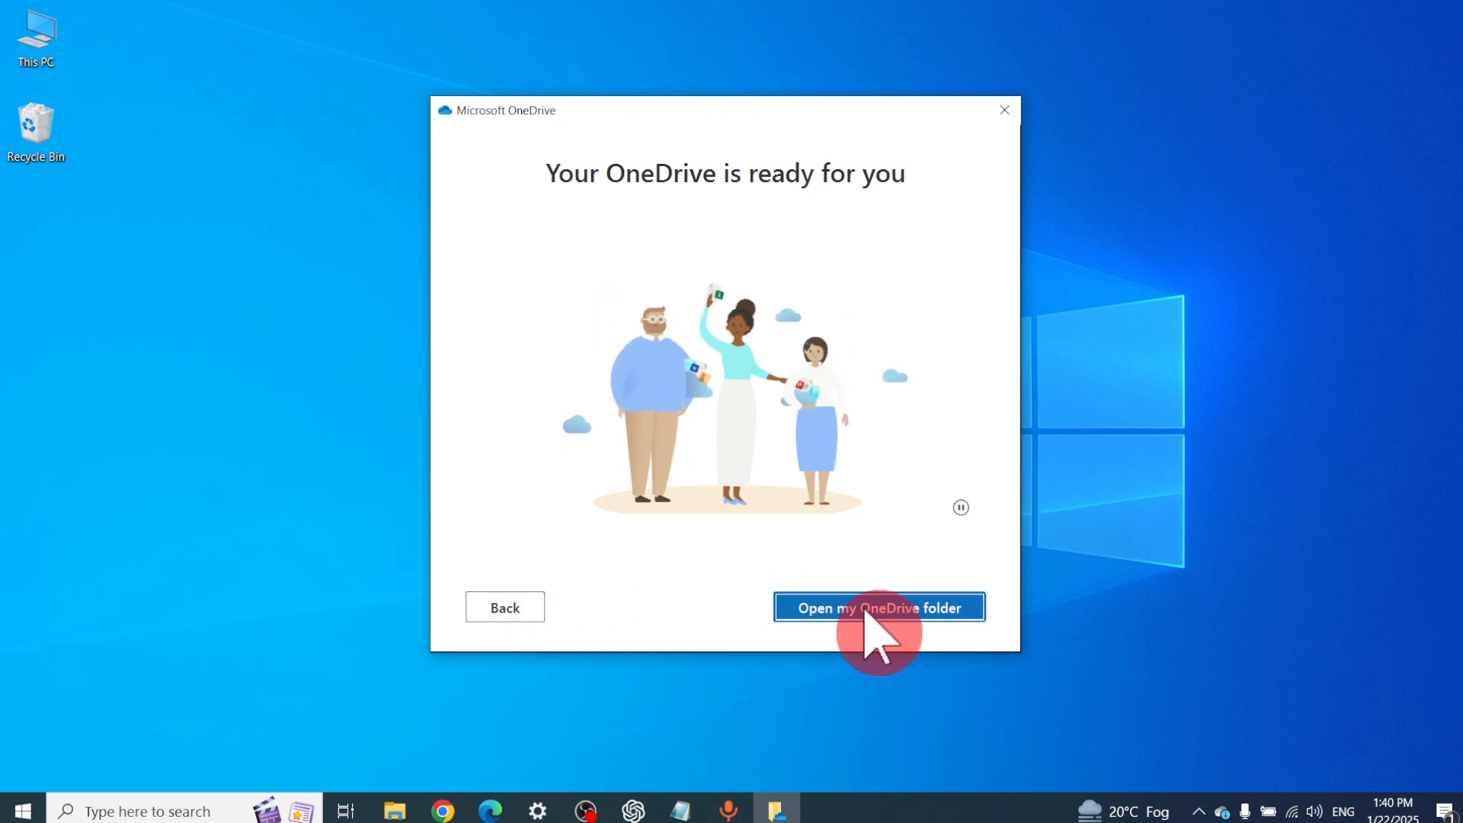
pyautogui.click(959, 610)
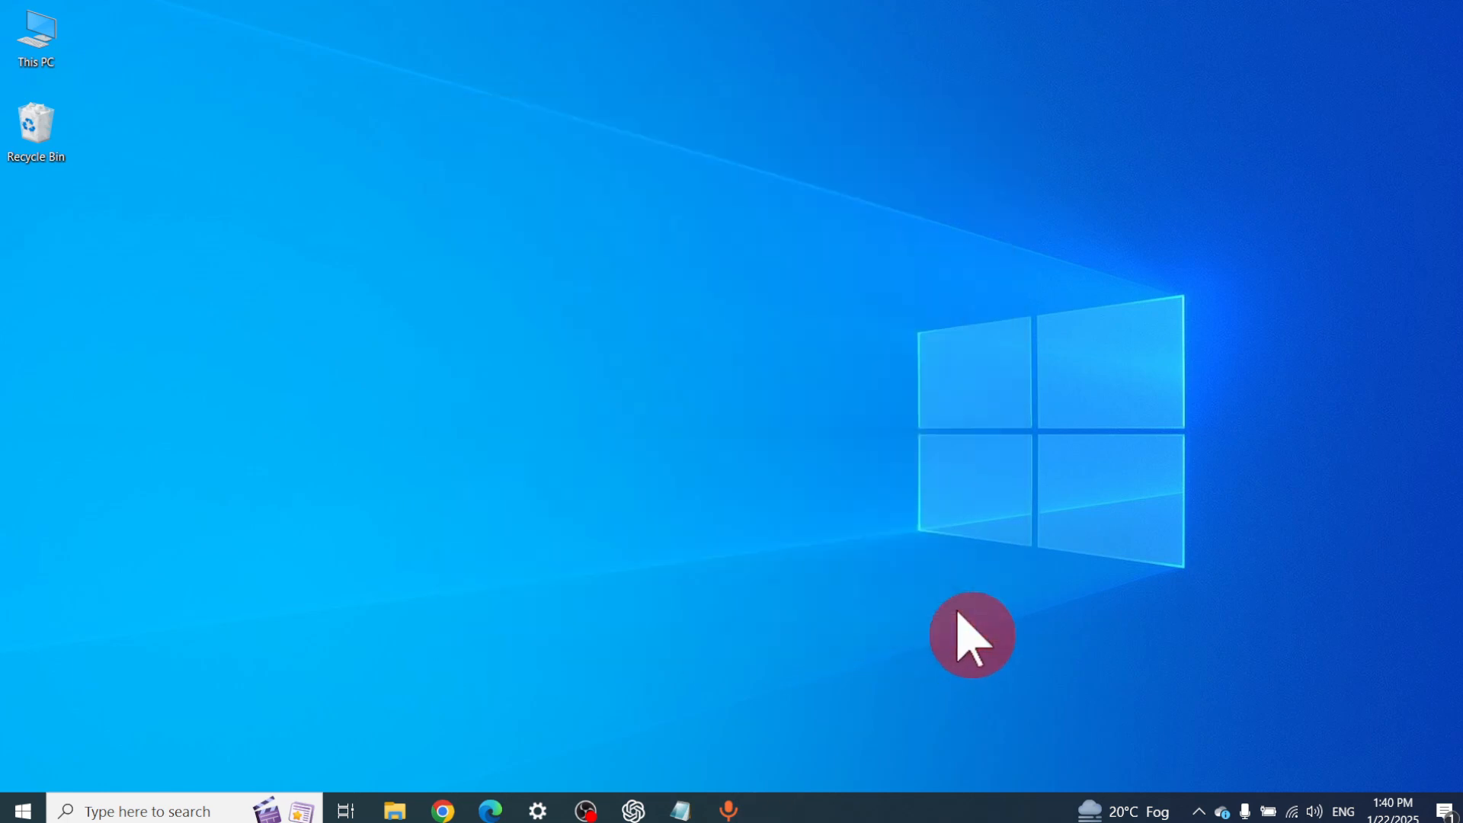
# Step: Refresh the OneDrive folder and examine the sync status of Pictures and Documents, looking inside Documents
pyautogui.rightClick(741, 303)
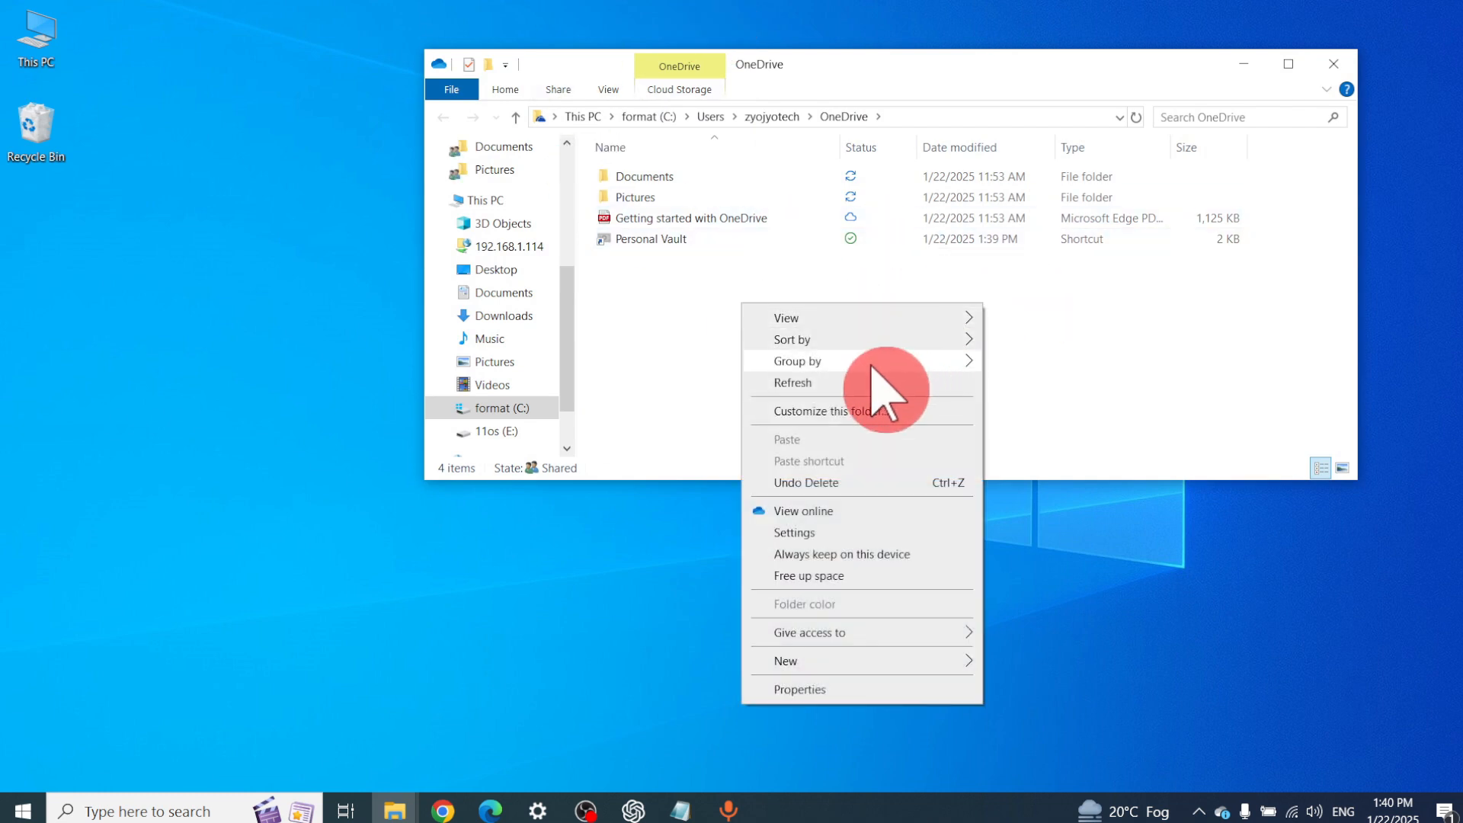
pyautogui.click(877, 376)
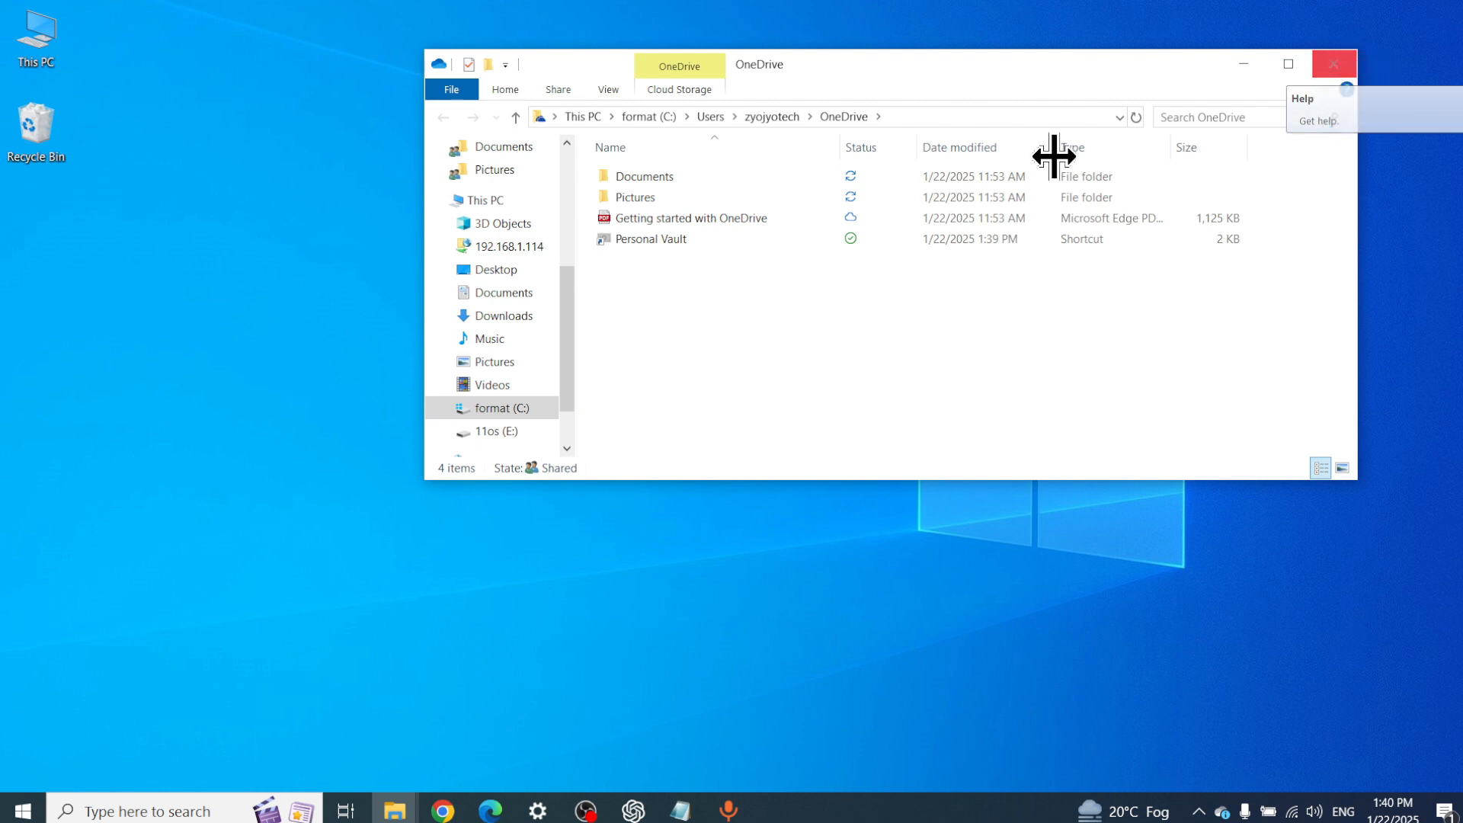
pyautogui.click(850, 196)
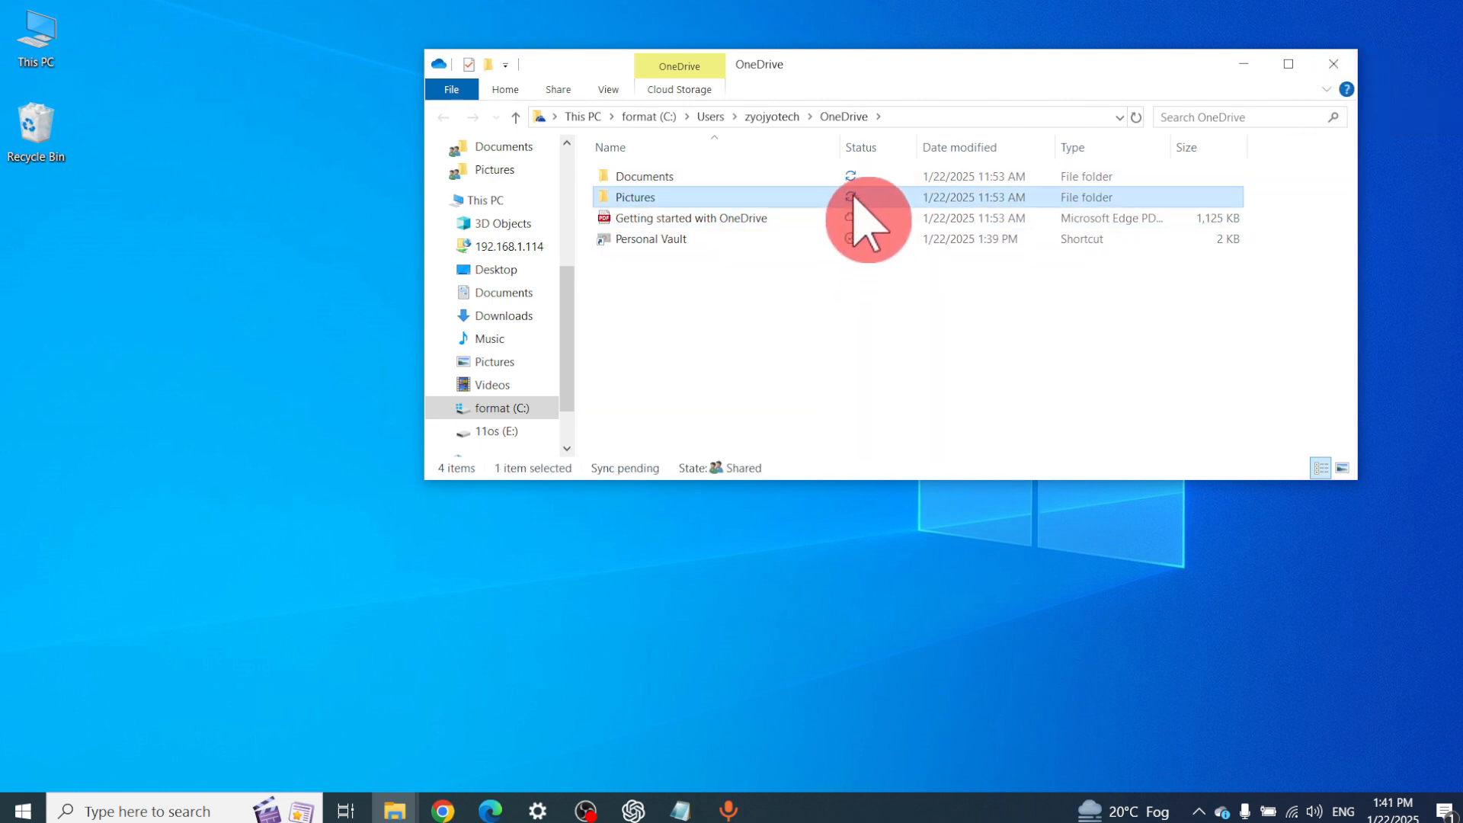
pyautogui.click(856, 175)
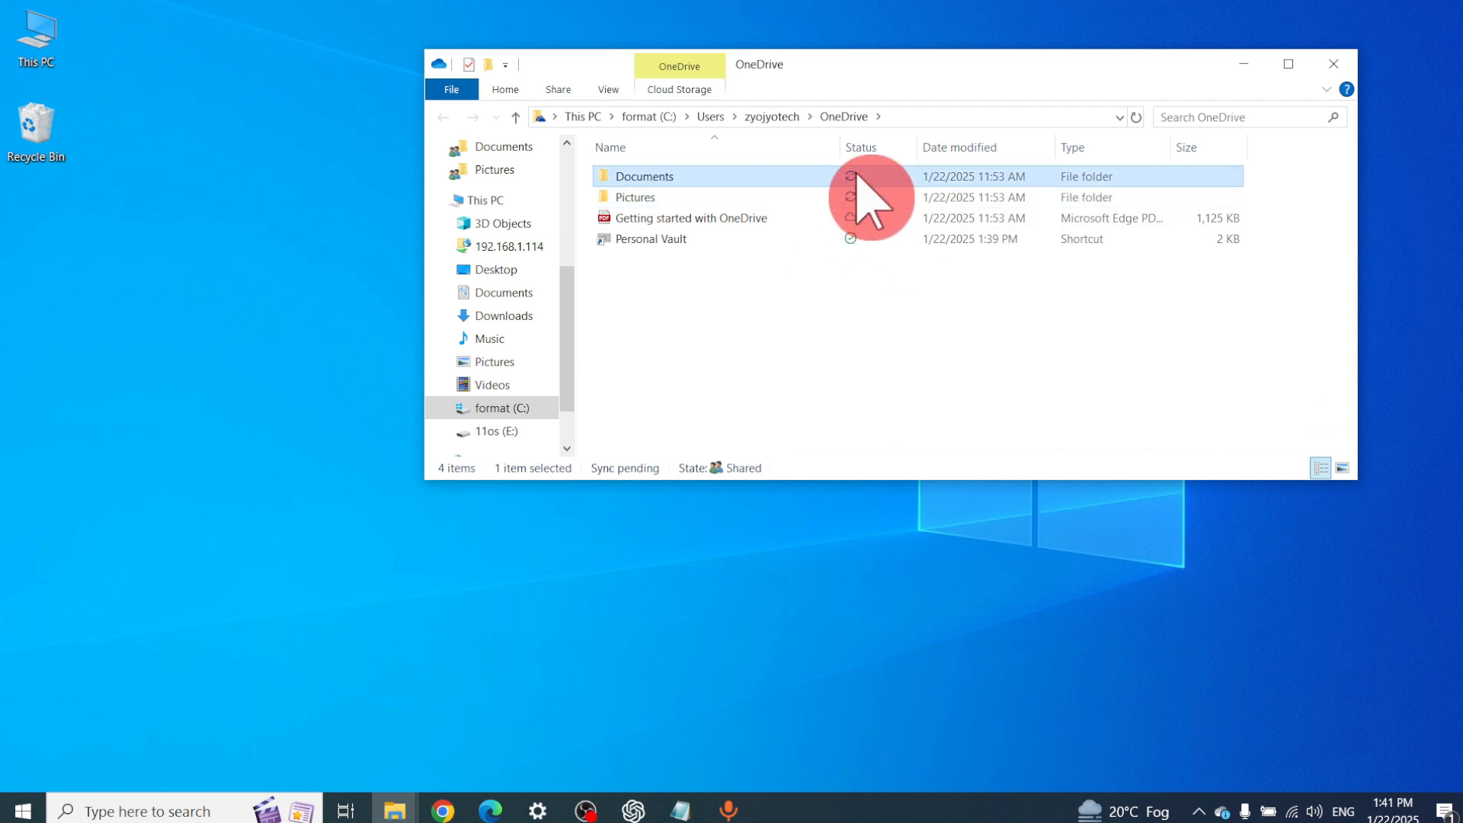
pyautogui.doubleClick(852, 176)
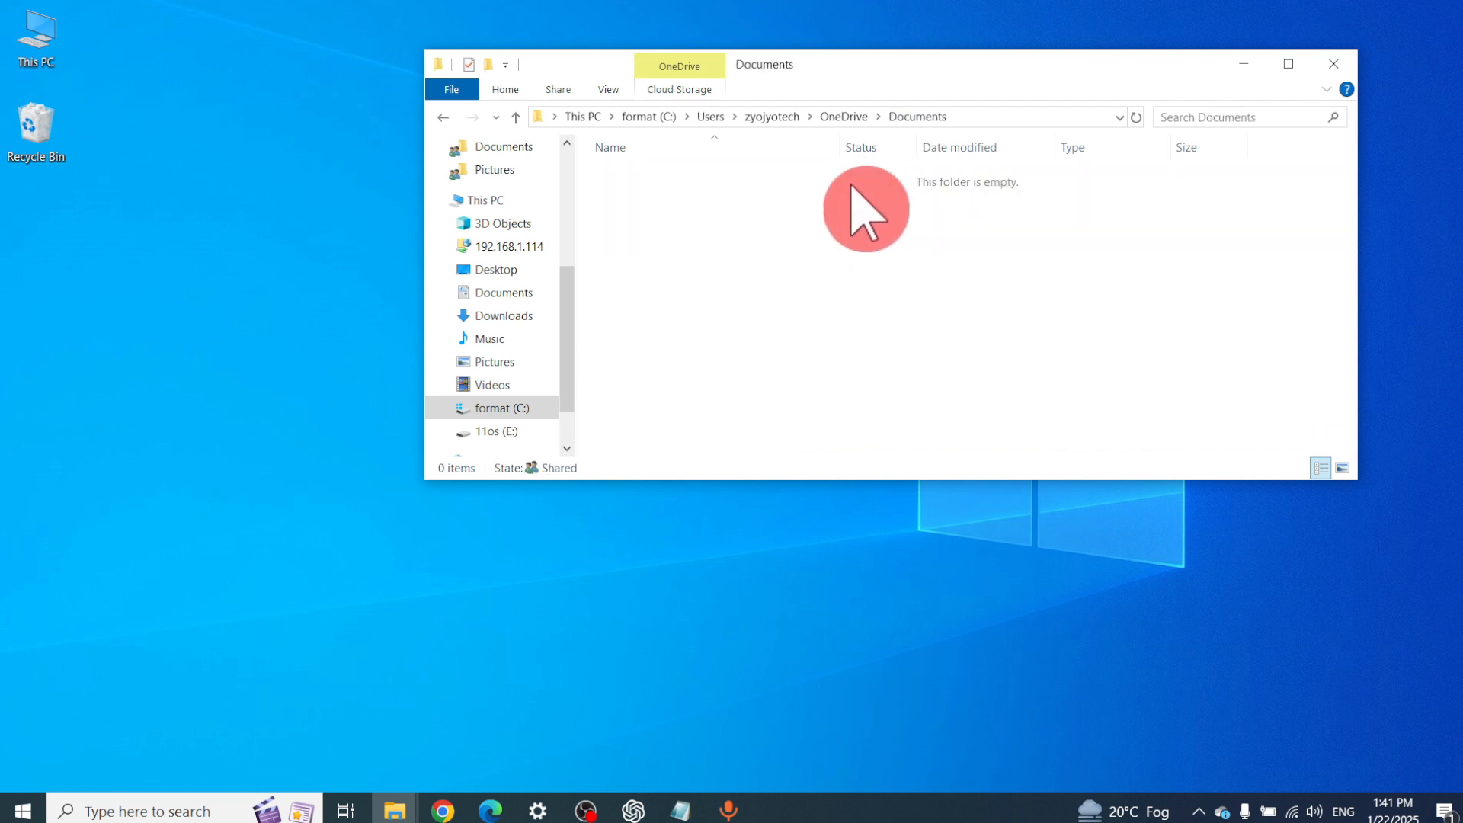
pyautogui.click(841, 117)
pyautogui.rightClick(821, 266)
pyautogui.press('Escape')
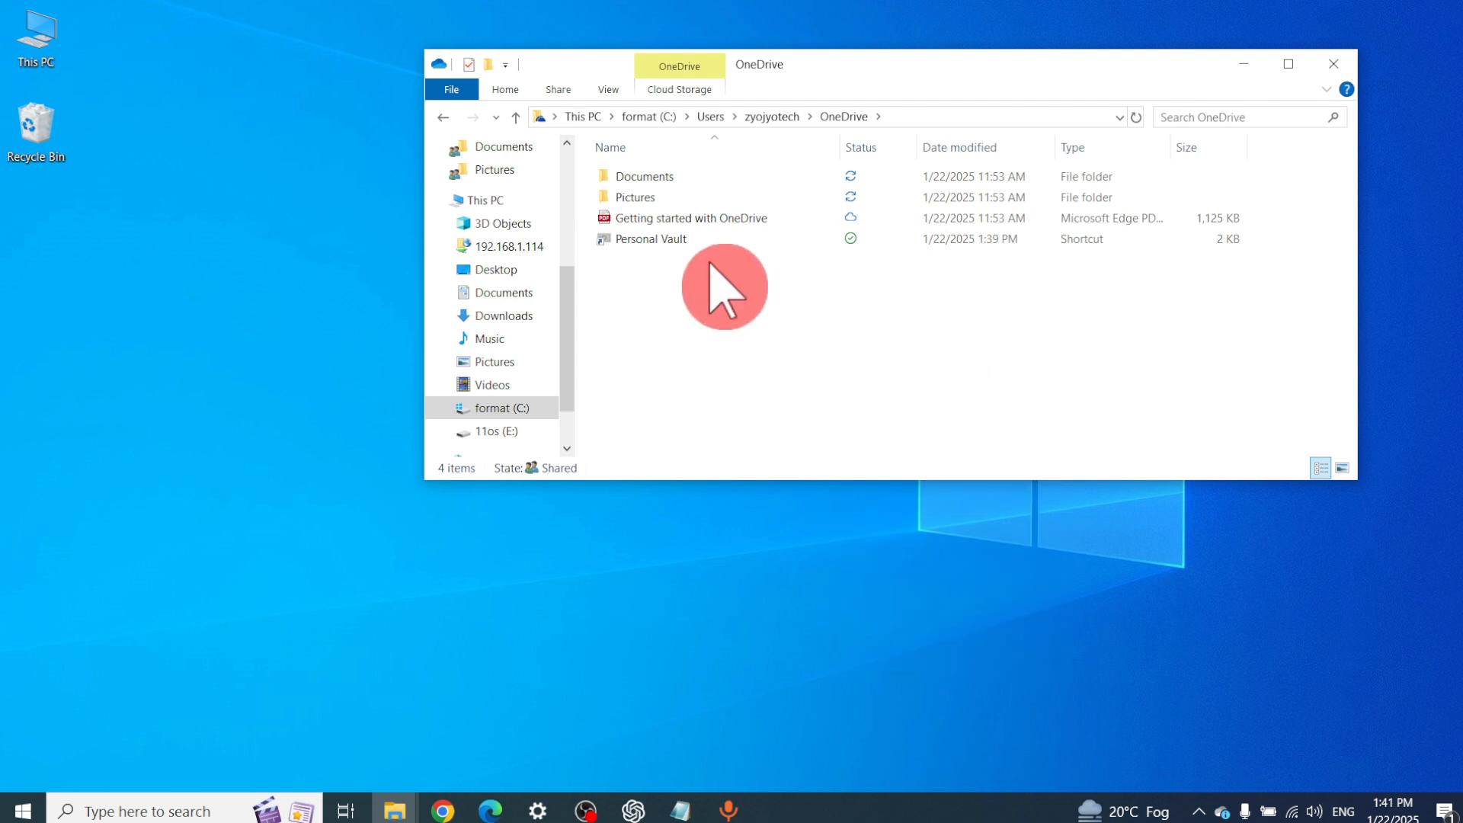
pyautogui.rightClick(701, 279)
pyautogui.click(823, 355)
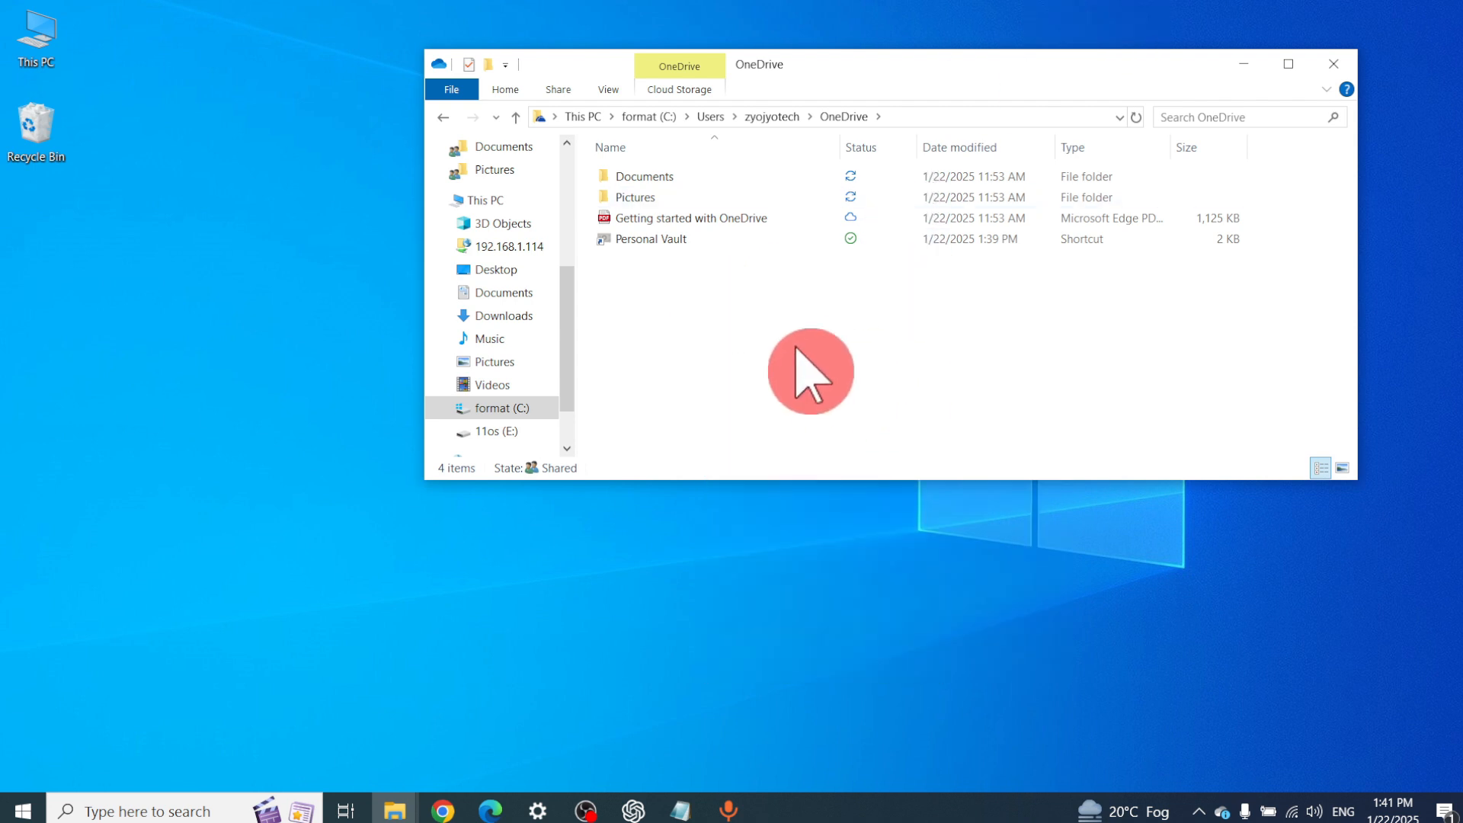
# Step: Close the OneDrive folder, refresh the desktop and reopen OneDrive by searching Windows for "one"
pyautogui.click(1333, 63)
pyautogui.rightClick(821, 104)
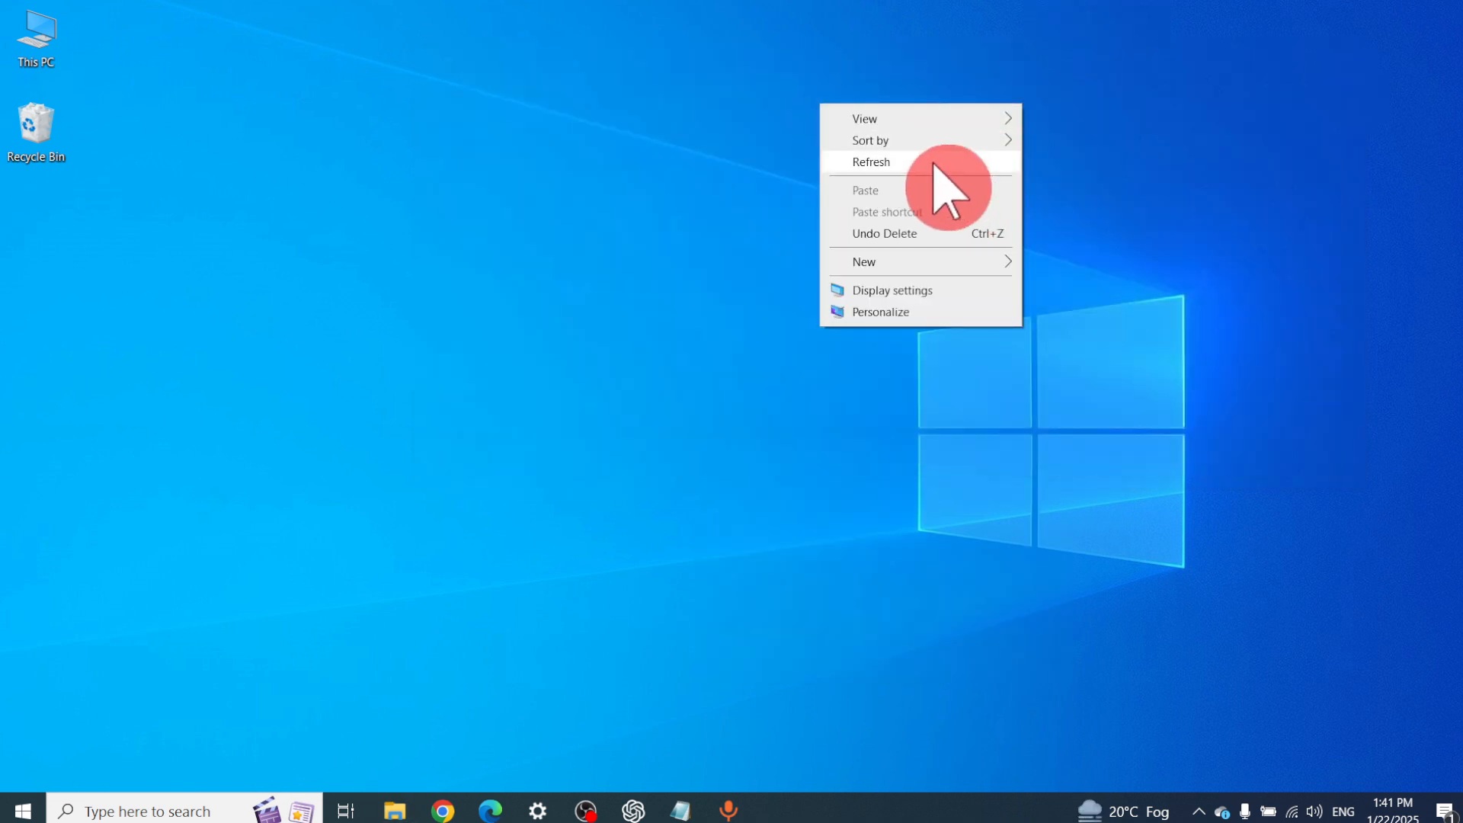
pyautogui.click(938, 162)
pyautogui.click(23, 811)
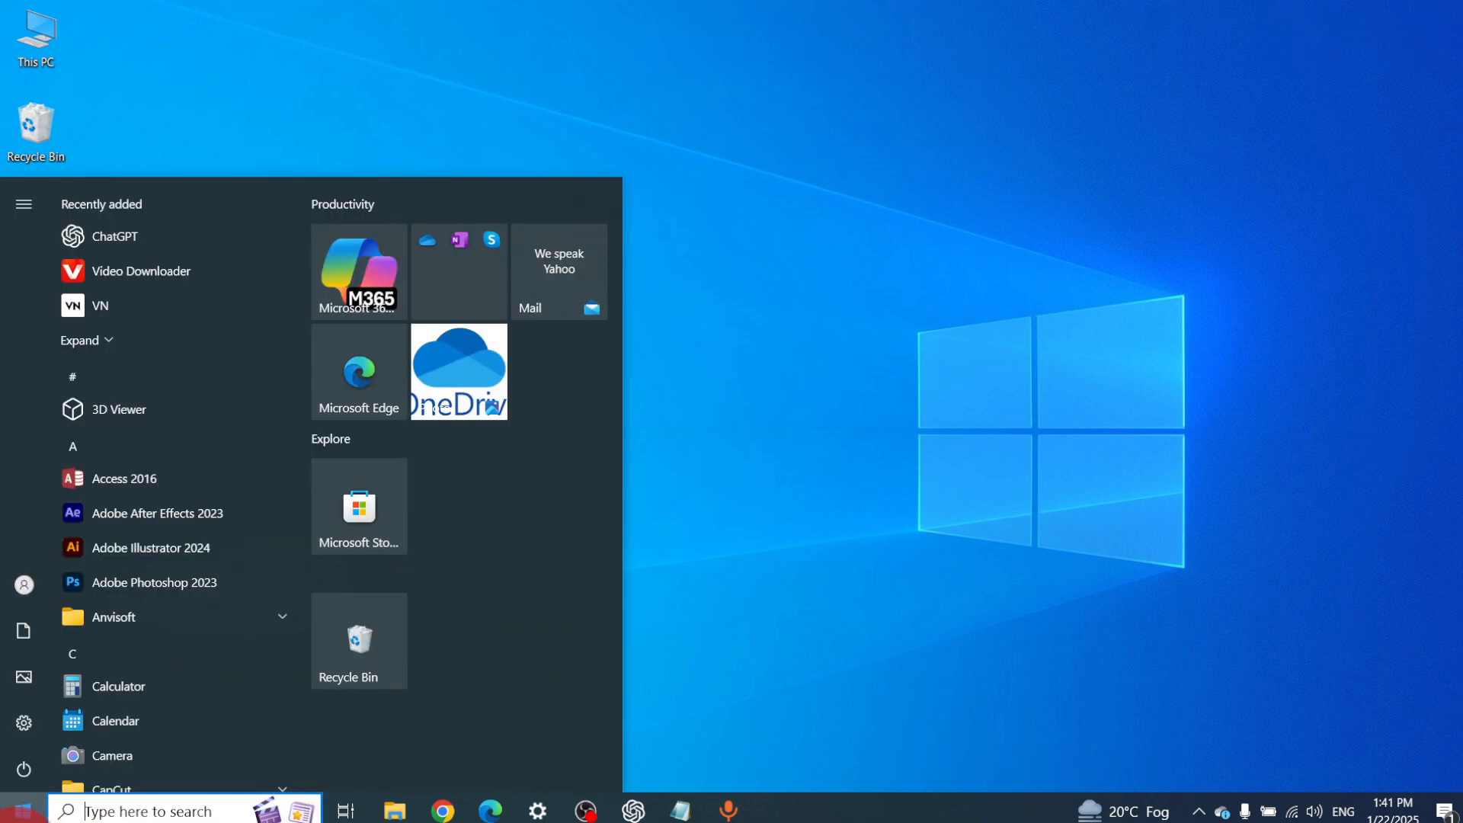
pyautogui.write('one')
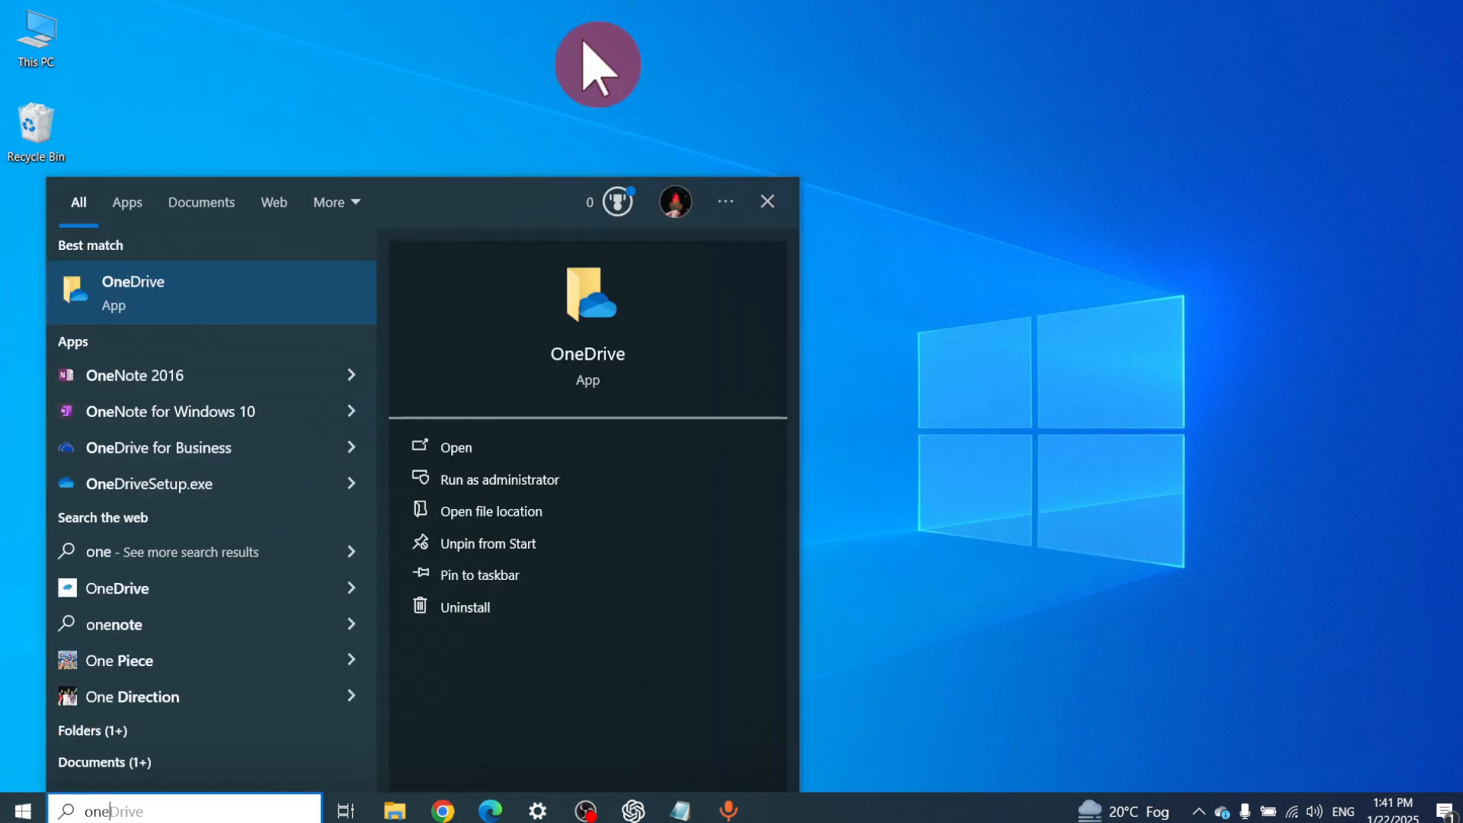
pyautogui.click(157, 310)
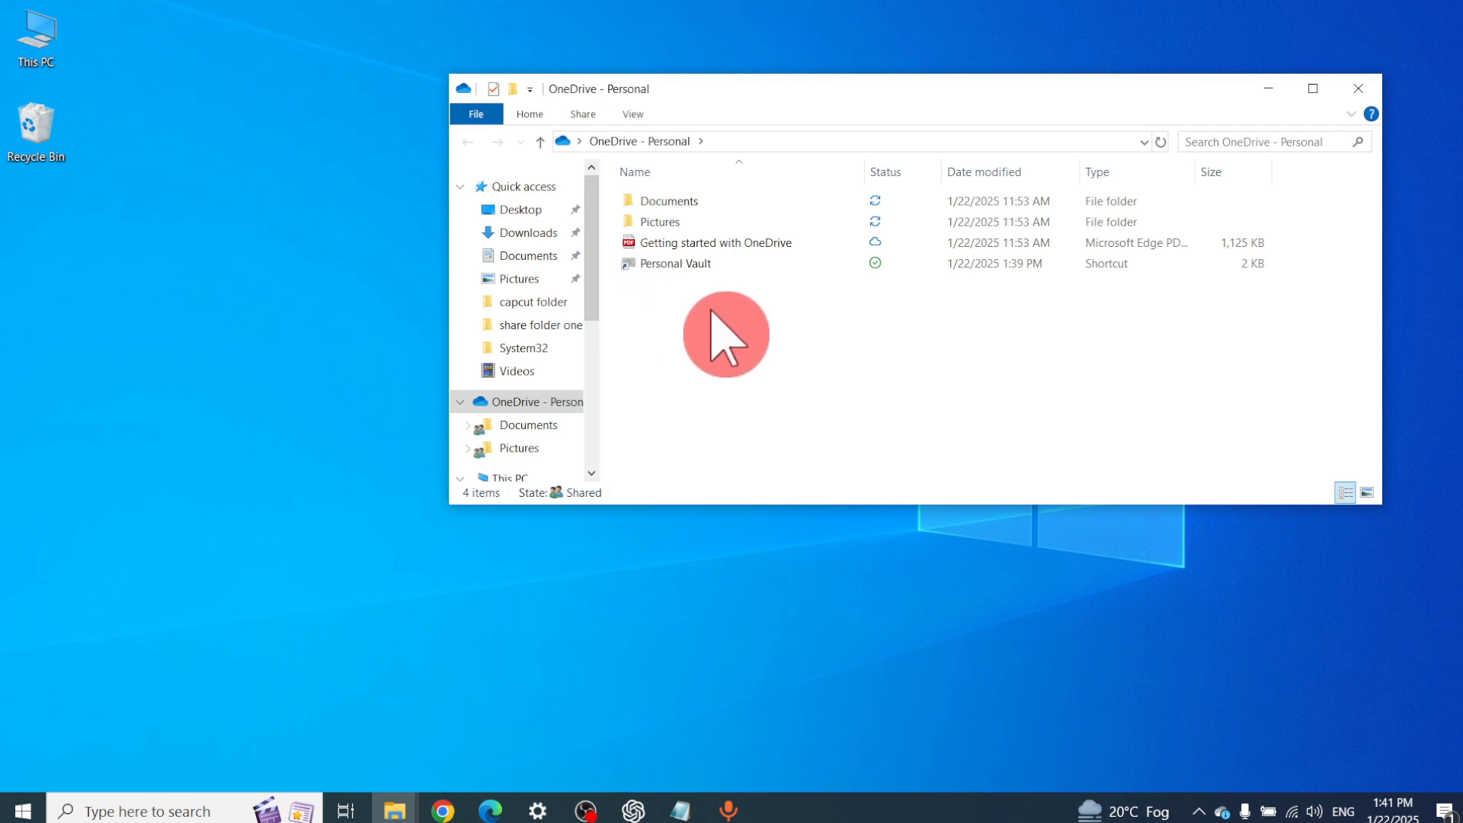
# Step: Look through the options available for the Documents folder in OneDrive - Personal
pyautogui.rightClick(871, 199)
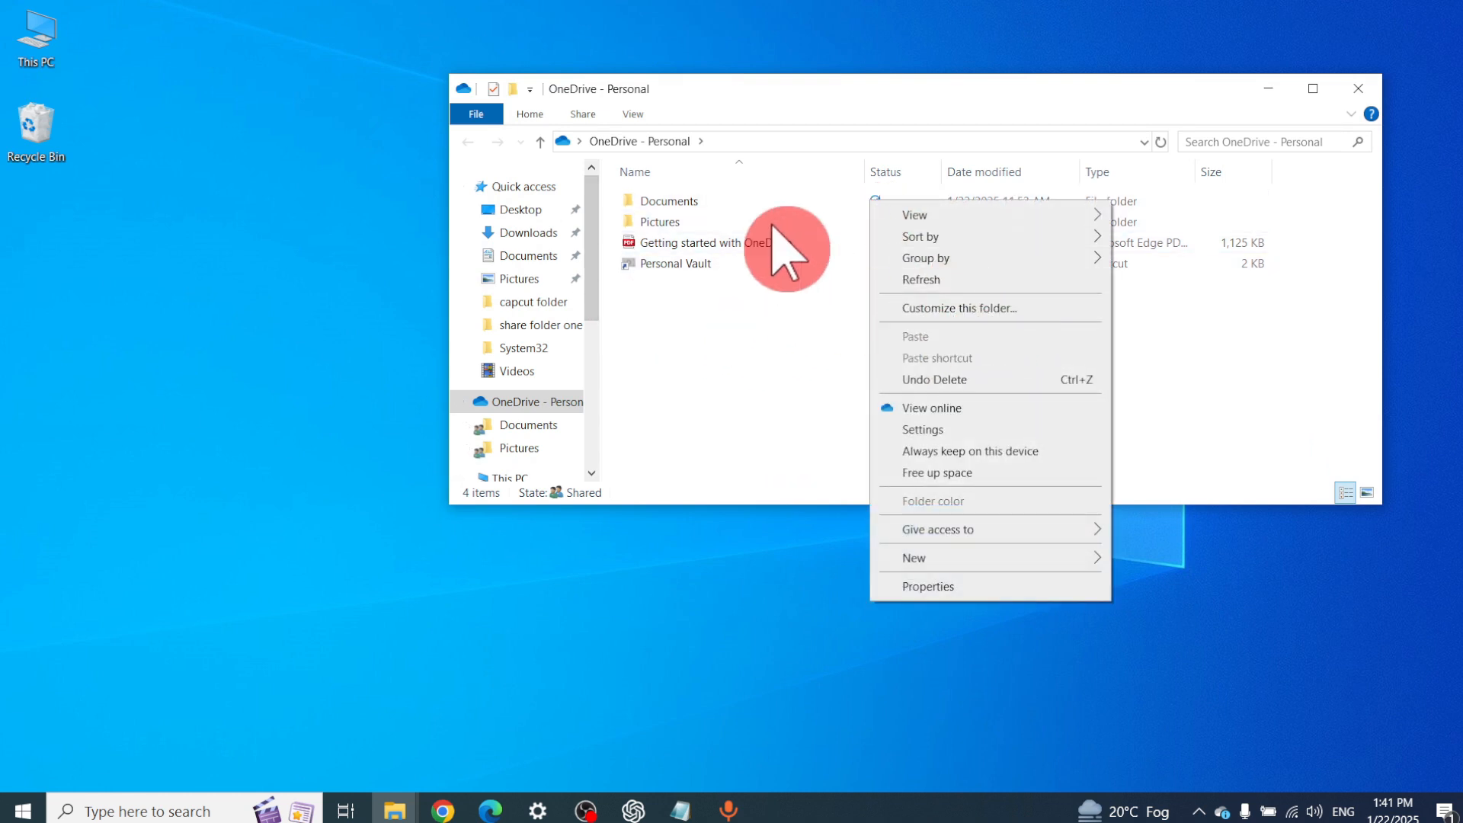
pyautogui.click(762, 202)
pyautogui.rightClick(879, 202)
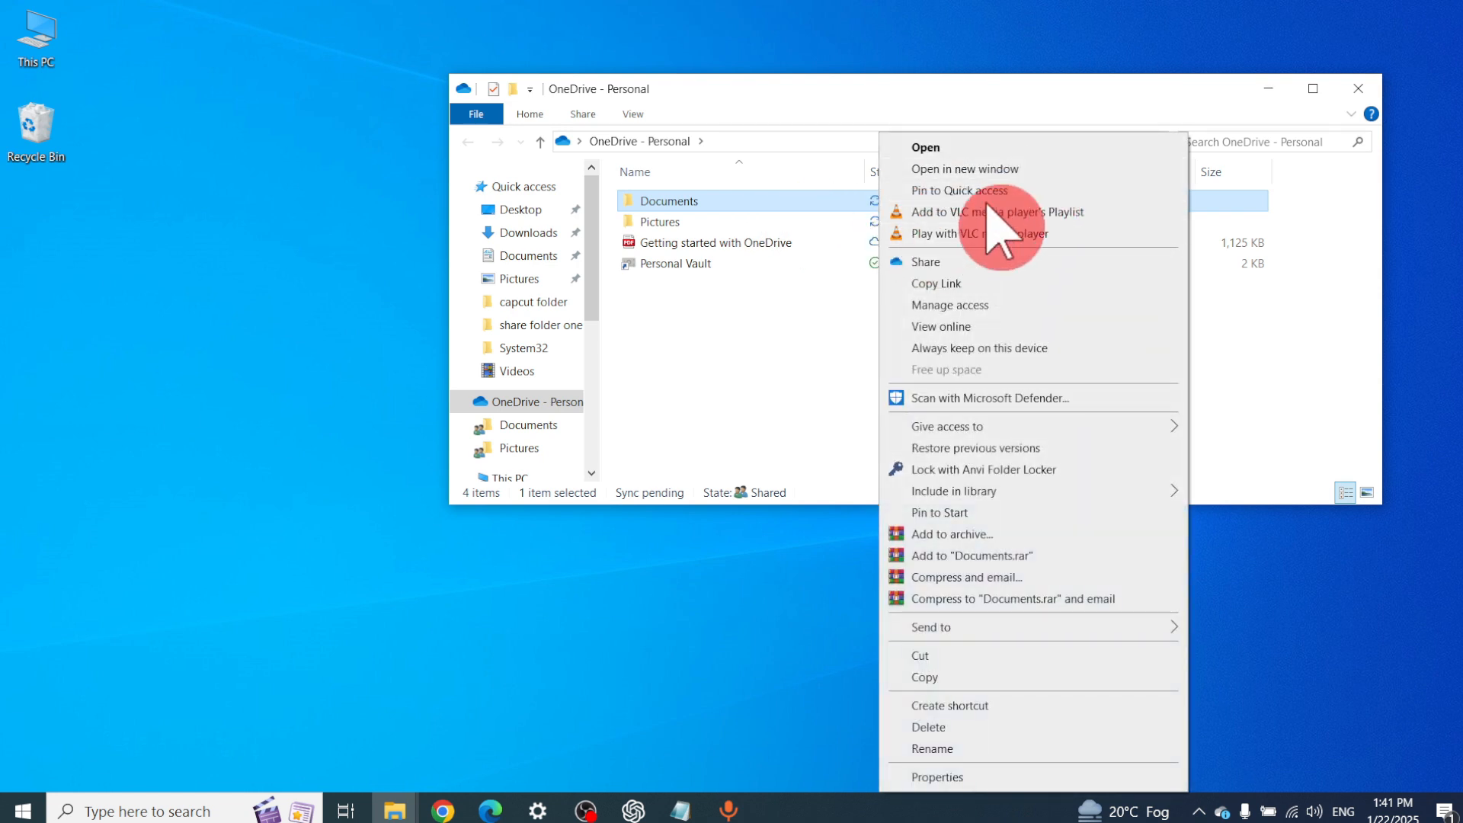
pyautogui.click(823, 298)
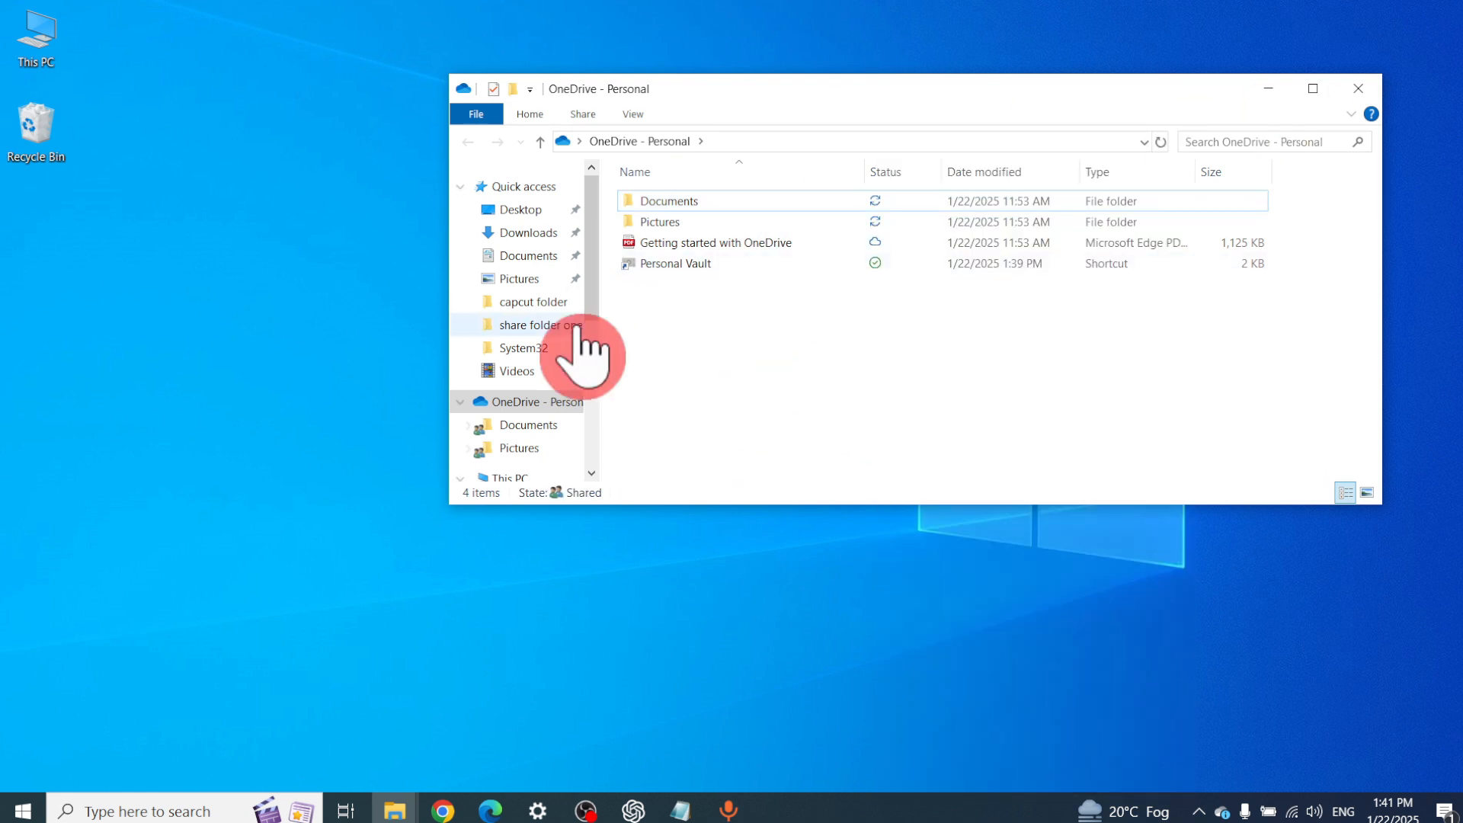
# Step: Move the picture pexels-technobulka-3082730 from the Downloads folder of This PC to OneDrive
pyautogui.click(34, 10)
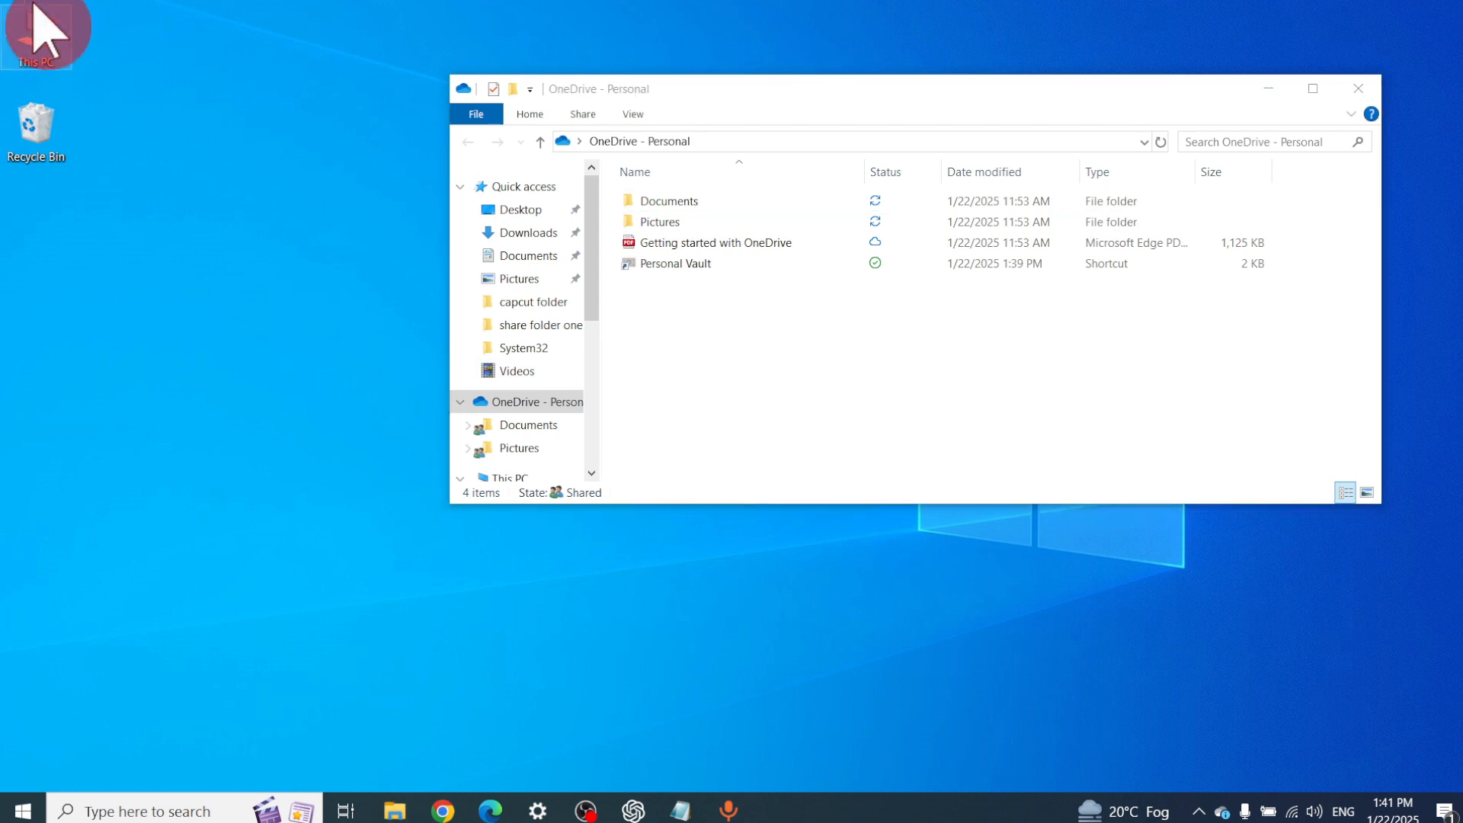
pyautogui.doubleClick(30, 34)
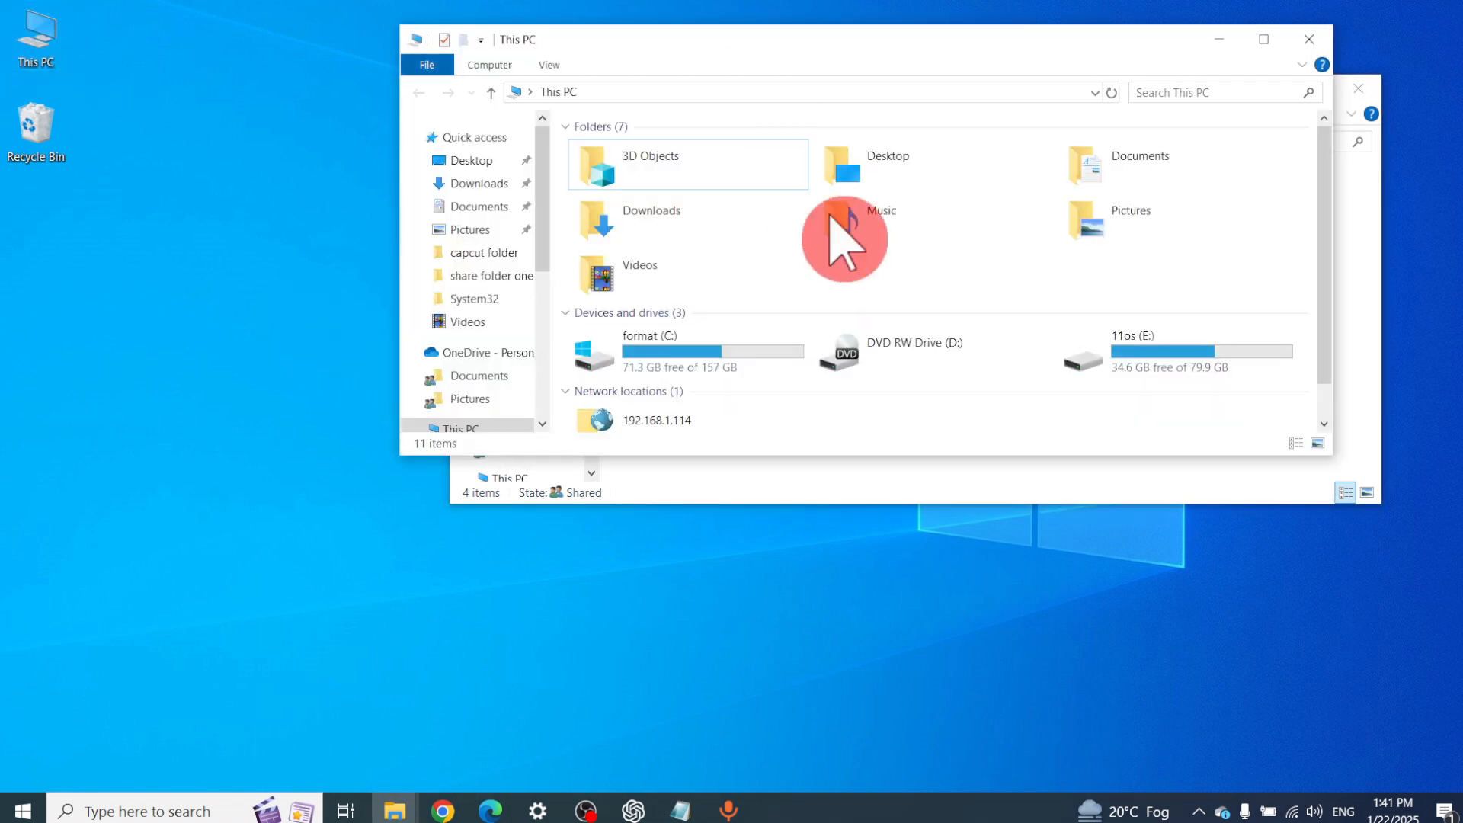
pyautogui.click(488, 207)
pyautogui.click(473, 160)
pyautogui.click(488, 184)
pyautogui.click(1173, 275)
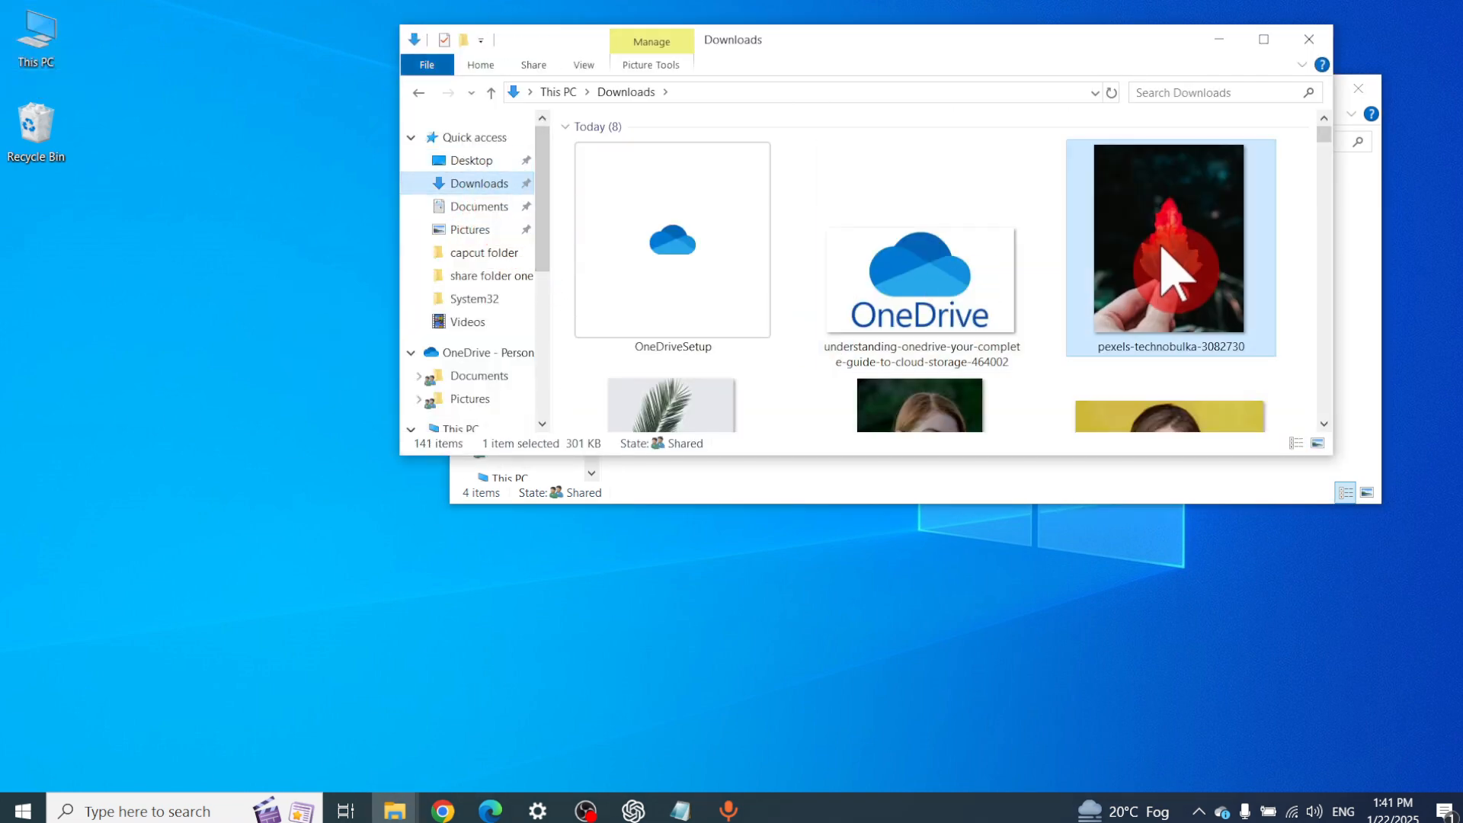
pyautogui.rightClick(1189, 221)
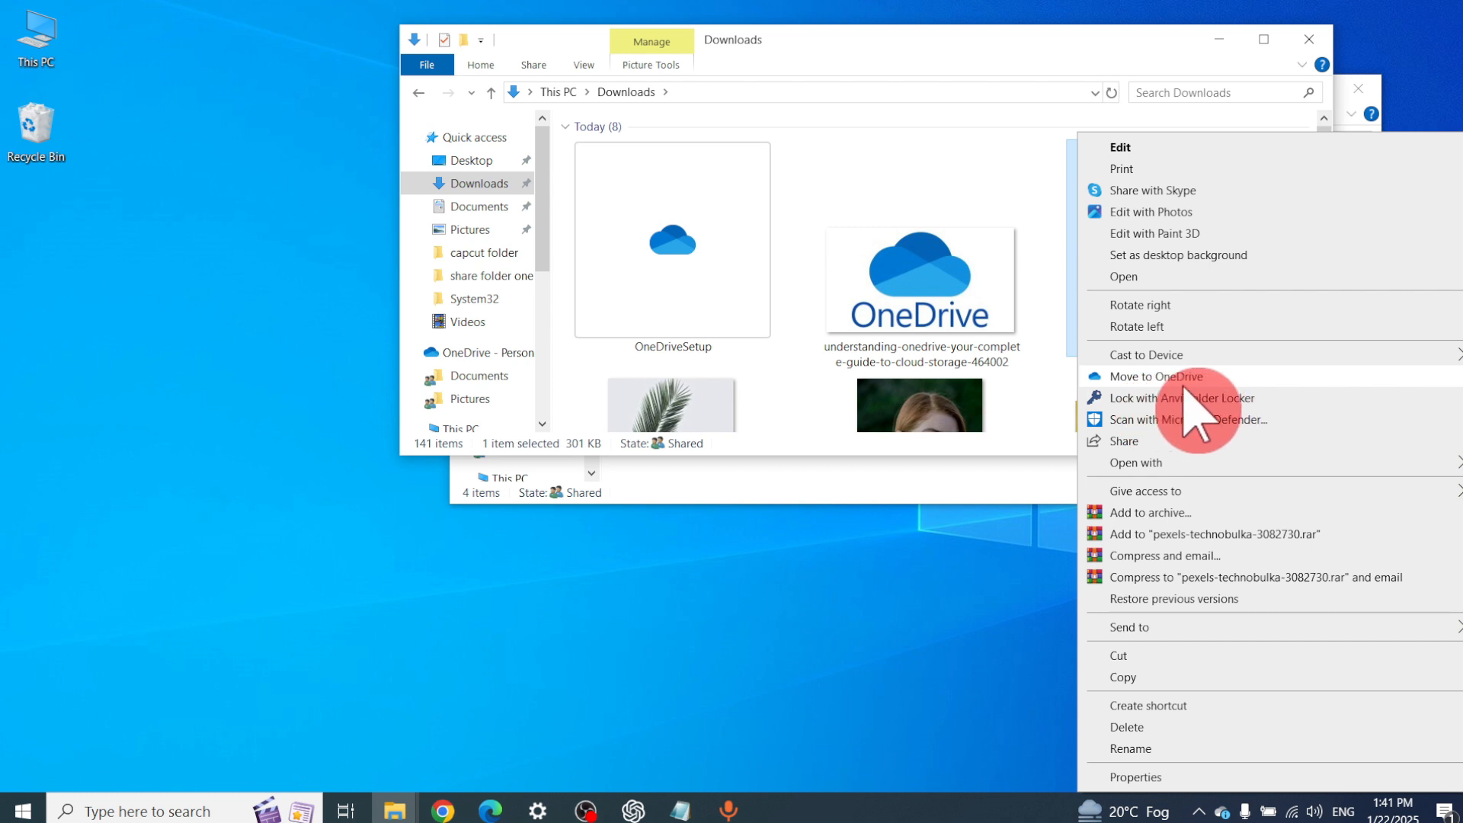
pyautogui.click(1228, 378)
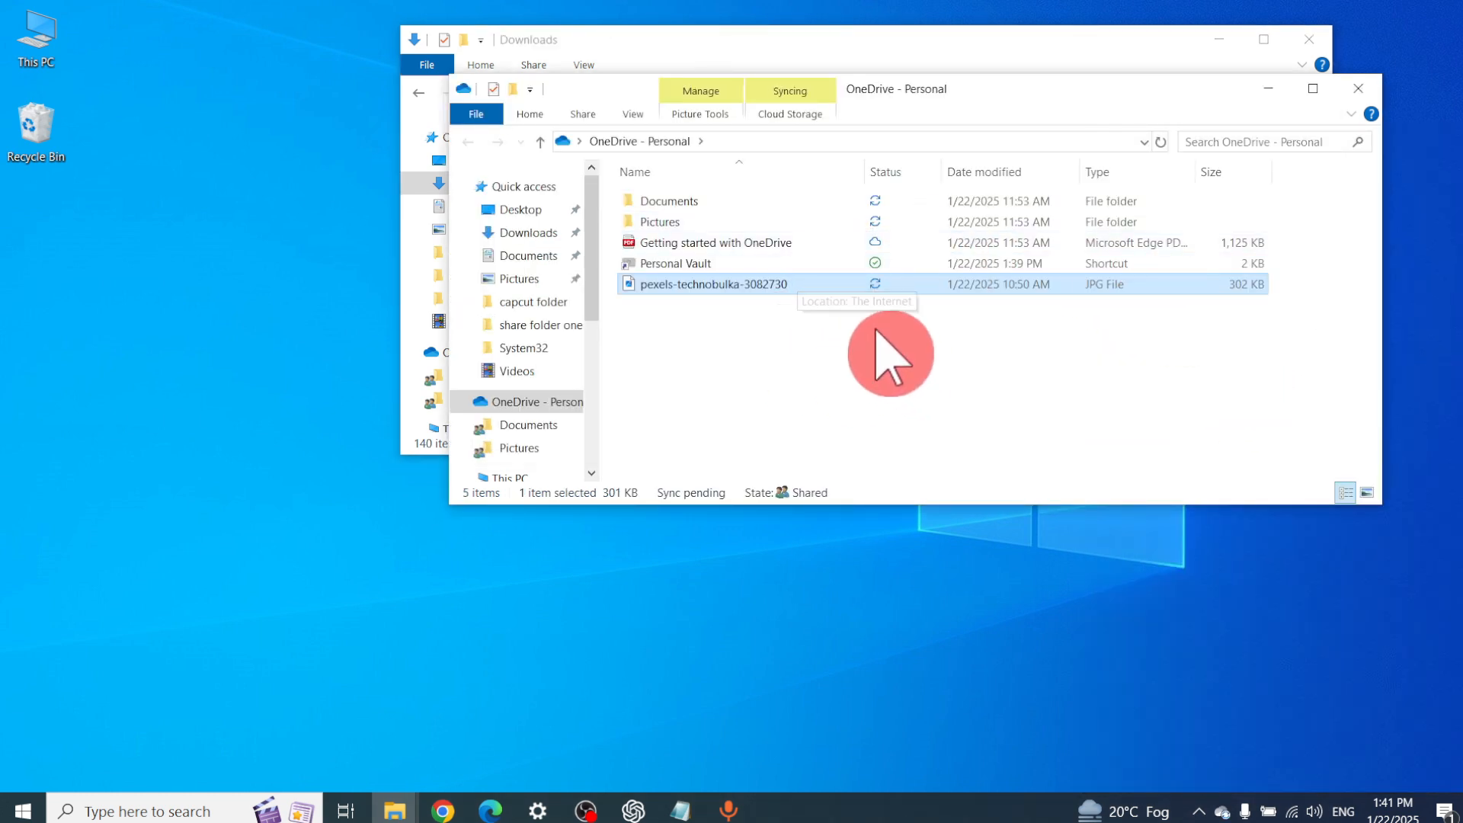
# Step: Refresh the OneDrive - Personal folder and check the sync status of the pexels-technobulka-3082730 picture
pyautogui.rightClick(914, 315)
pyautogui.click(990, 405)
pyautogui.click(873, 285)
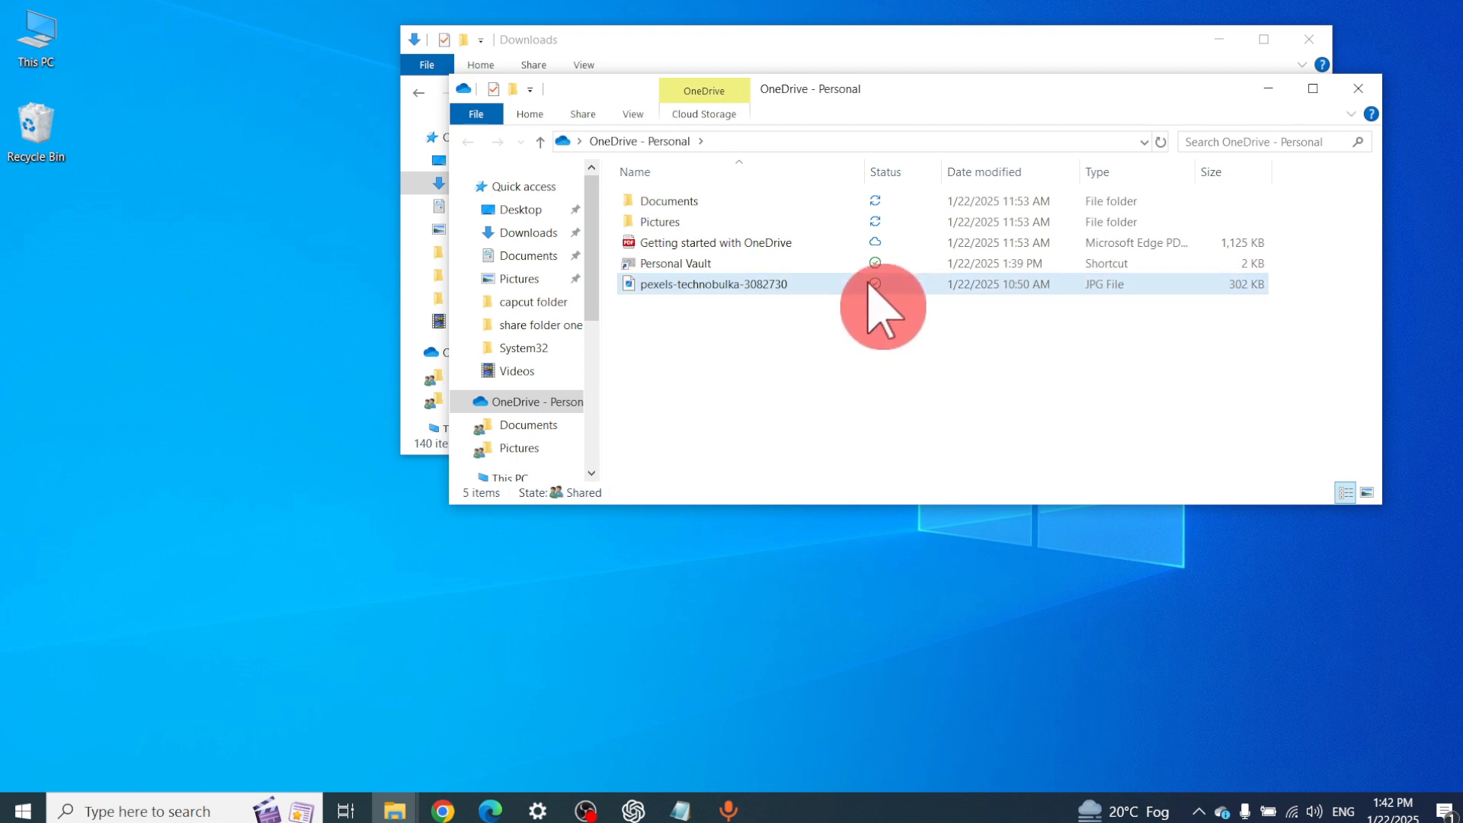
pyautogui.rightClick(880, 311)
pyautogui.click(1067, 403)
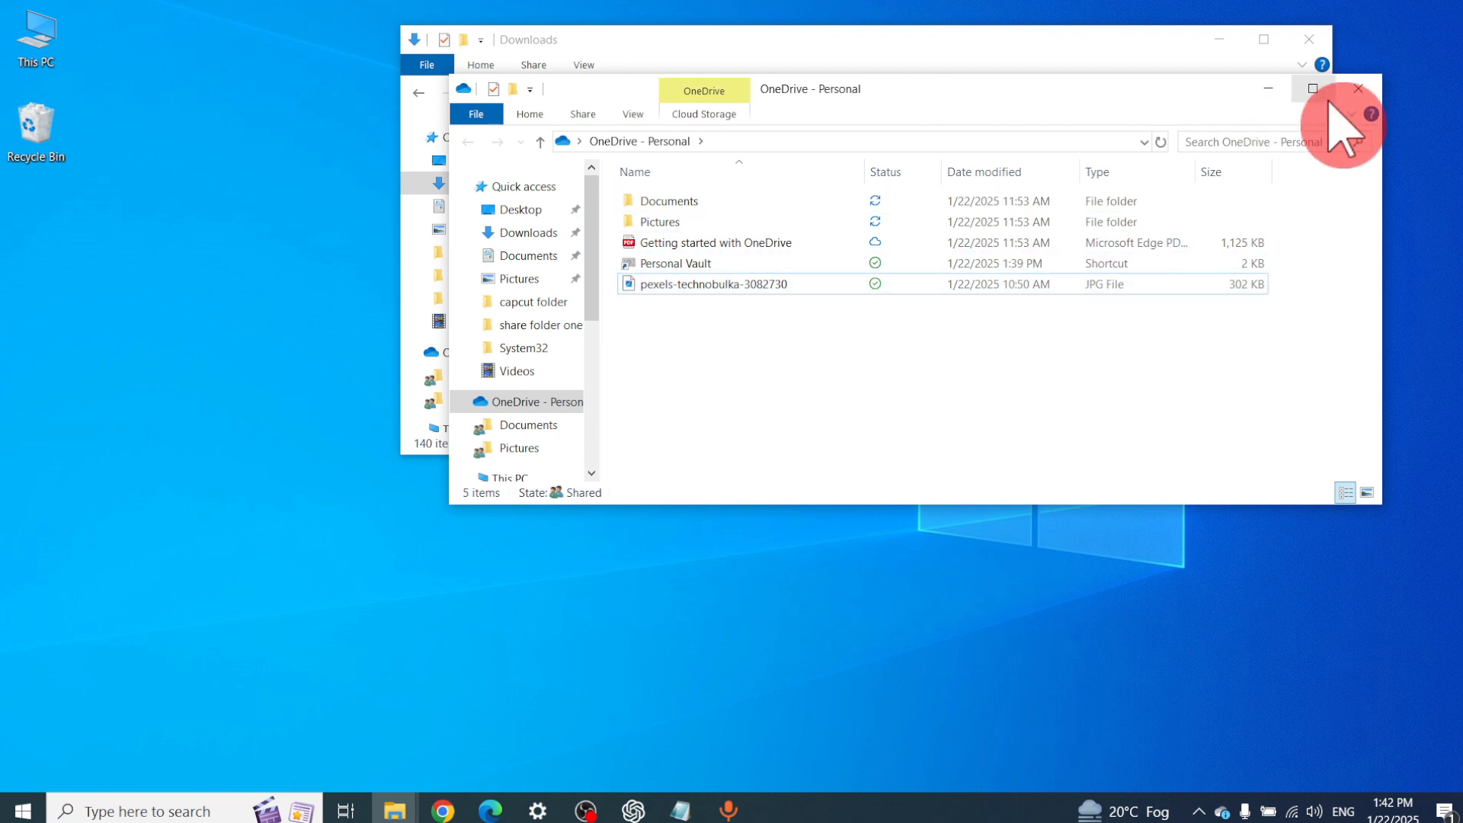
# Step: Close the OneDrive and Downloads folder windows and refresh the desktop
pyautogui.click(1357, 88)
pyautogui.scroll(-2, 941, 309)
pyautogui.scroll(-2, 941, 308)
pyautogui.click(1308, 39)
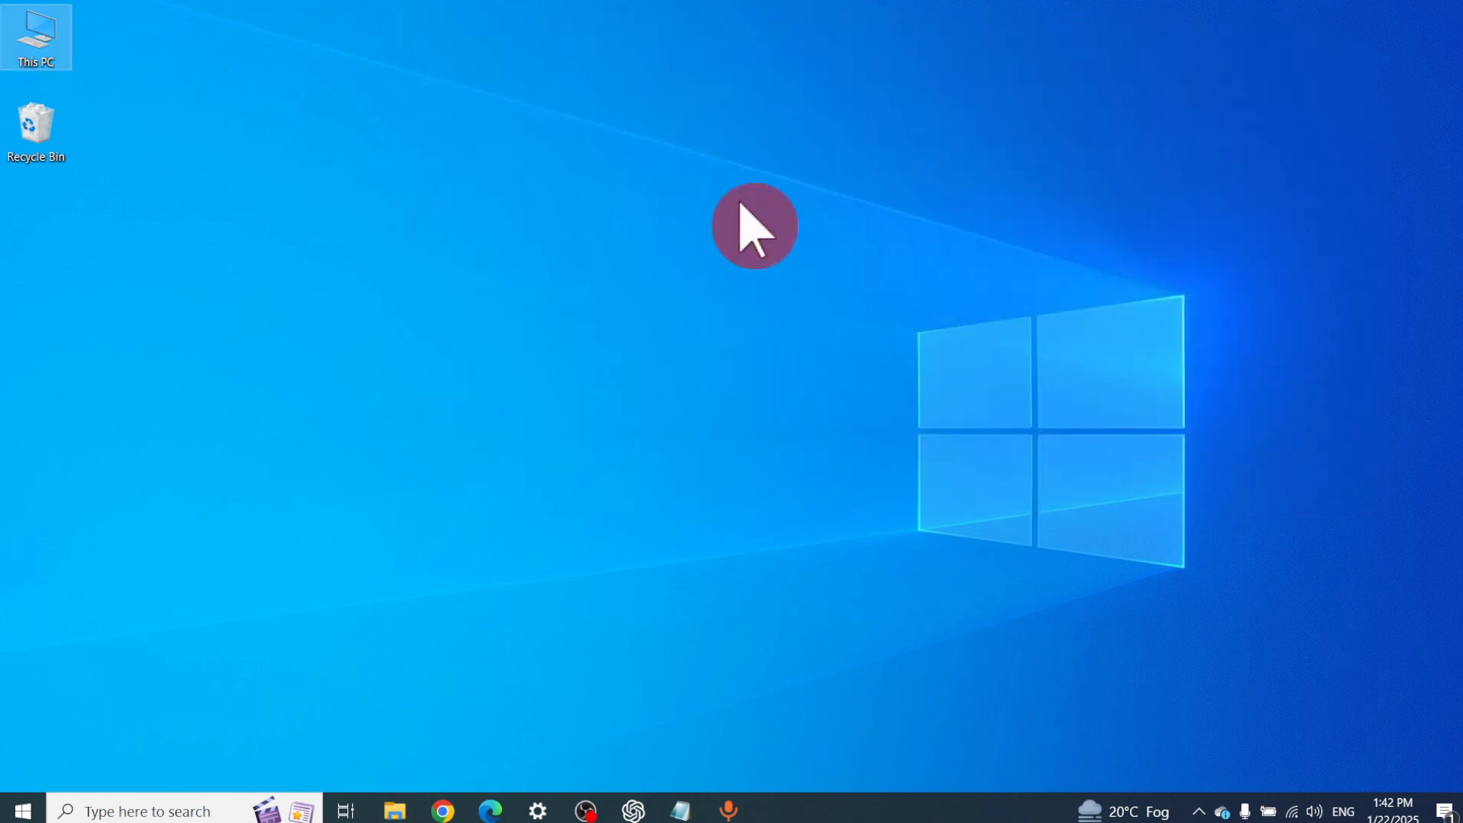
pyautogui.rightClick(744, 203)
pyautogui.click(820, 259)
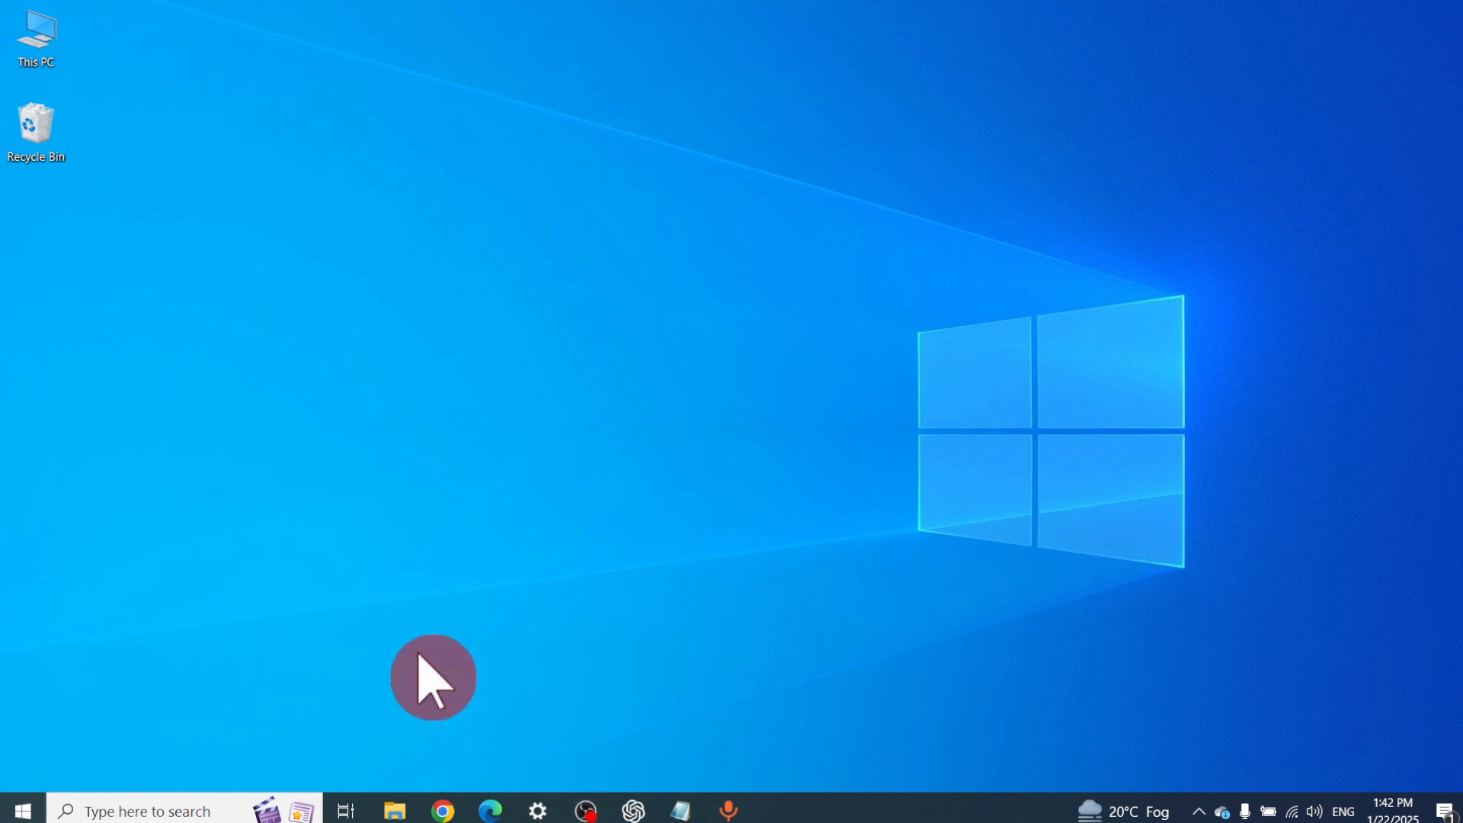
# Step: Reopen the OneDrive folder by searching Windows for "on"
pyautogui.press('super')
pyautogui.write('on')
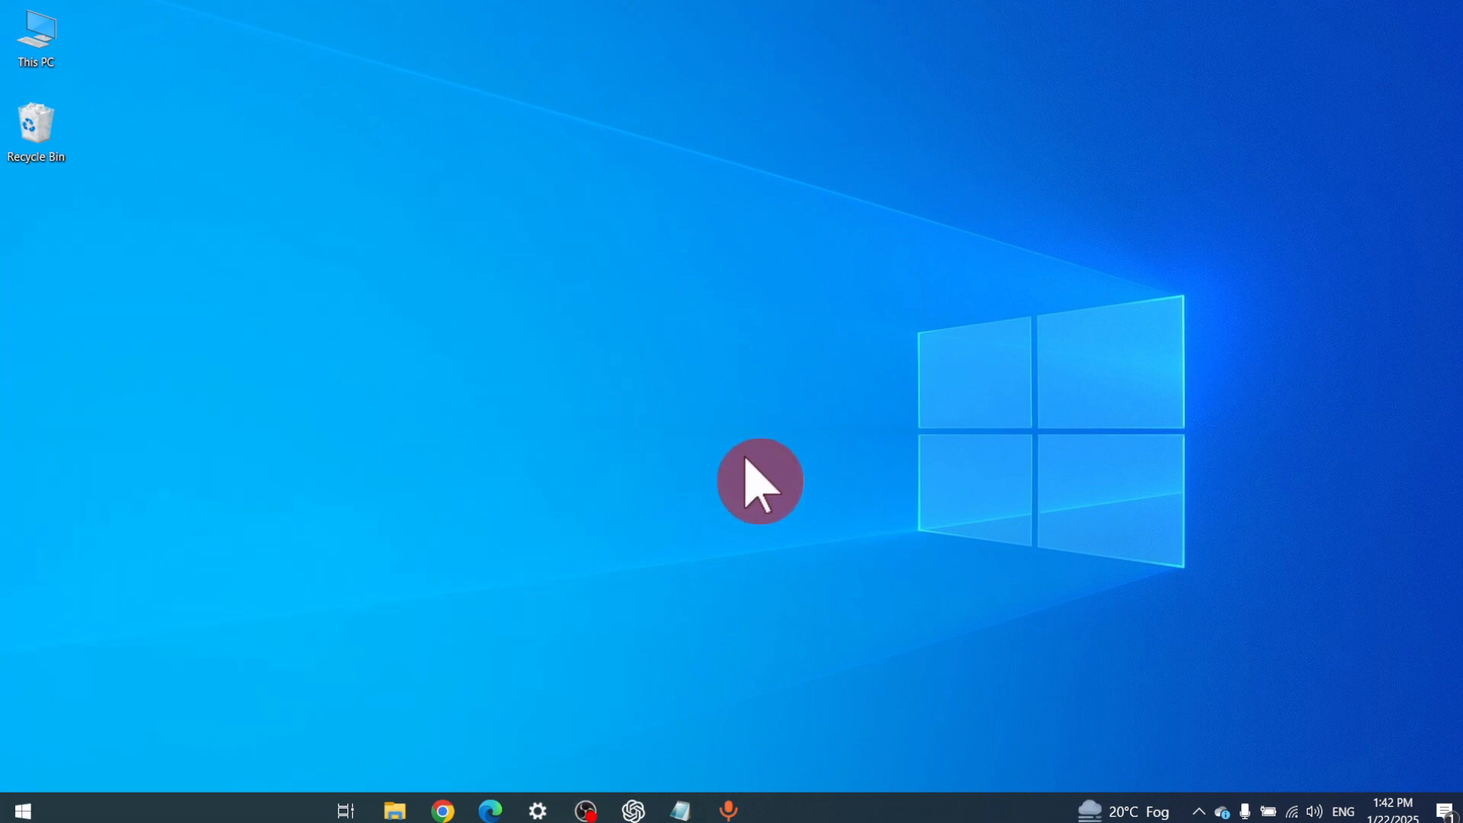
pyautogui.click(759, 481)
pyautogui.click(309, 290)
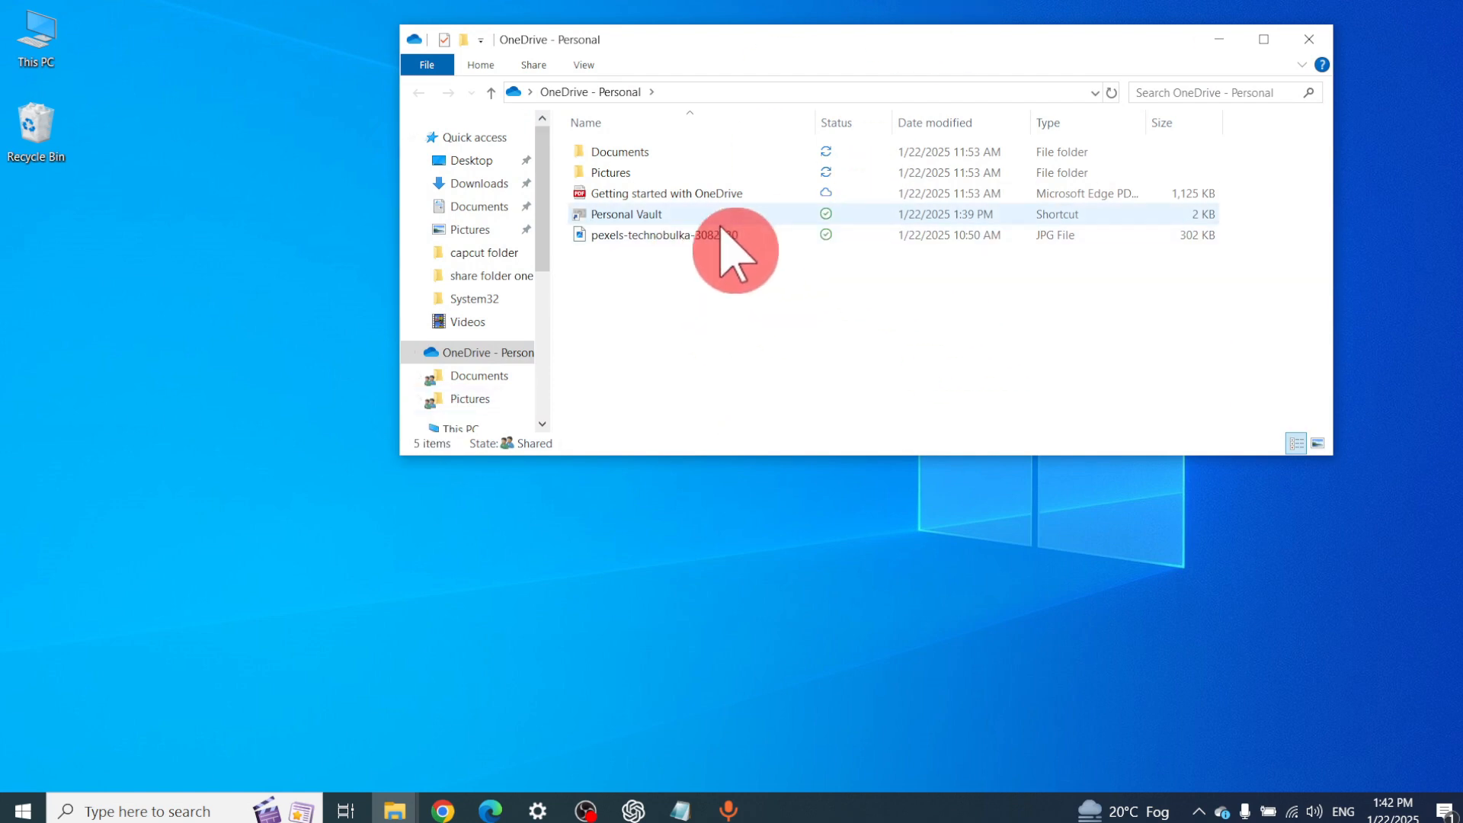
# Step: View OneDrive - Personal online, go through the welcome introduction and dismiss the Microsoft 365 Basic storage offer
pyautogui.rightClick(485, 352)
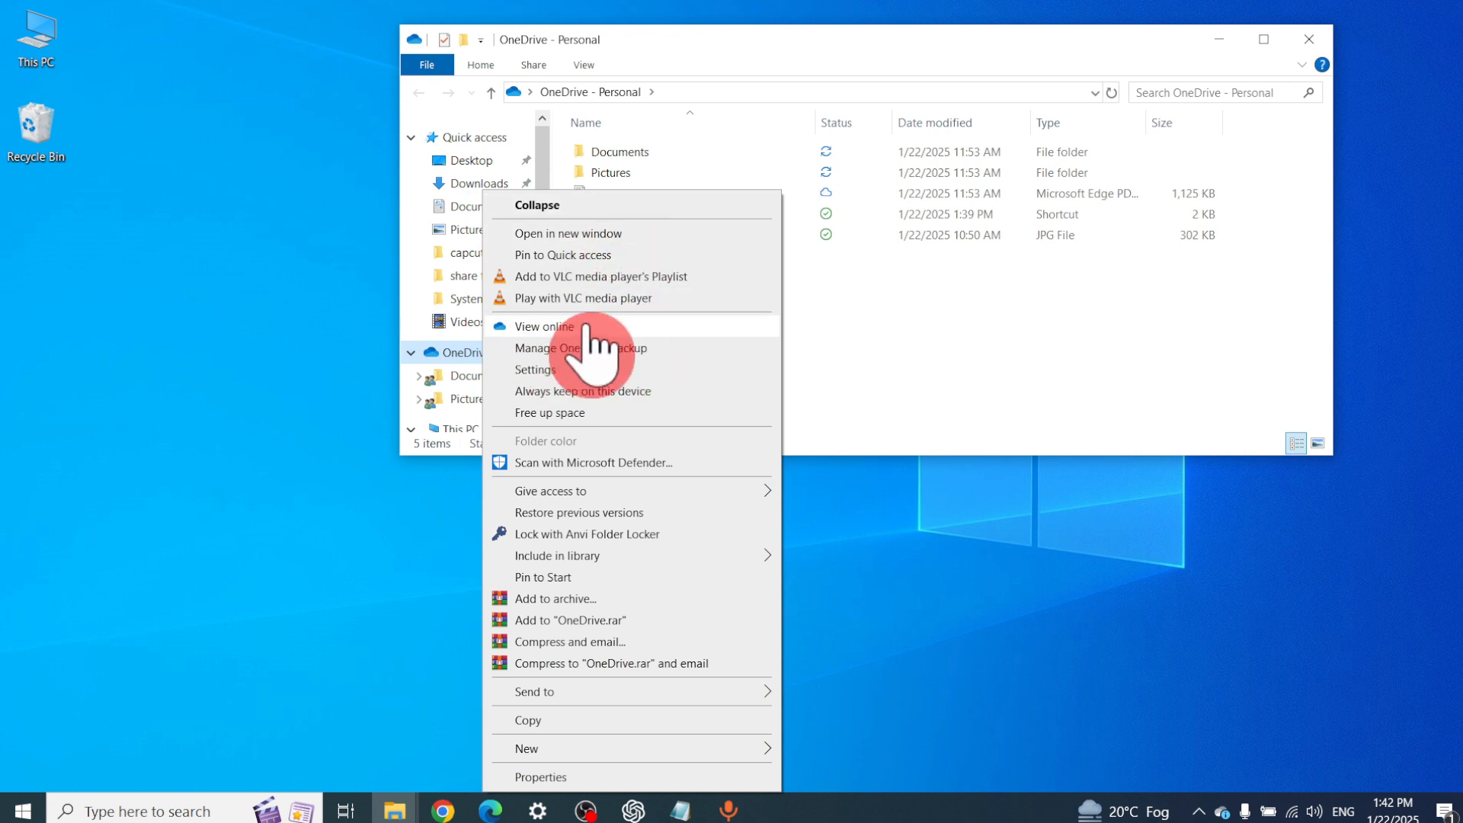
pyautogui.click(556, 326)
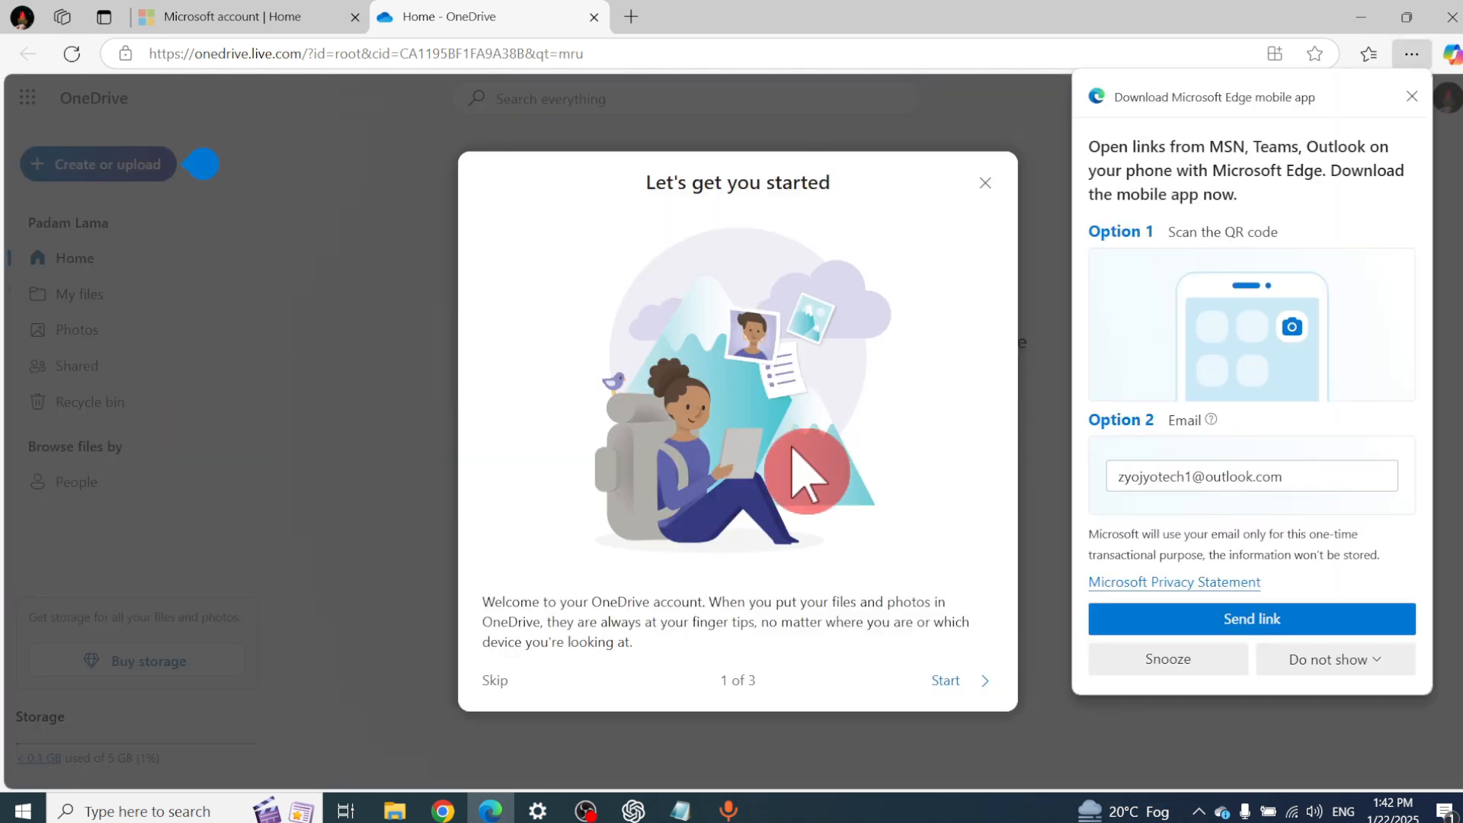
pyautogui.click(945, 686)
pyautogui.click(946, 685)
pyautogui.click(946, 686)
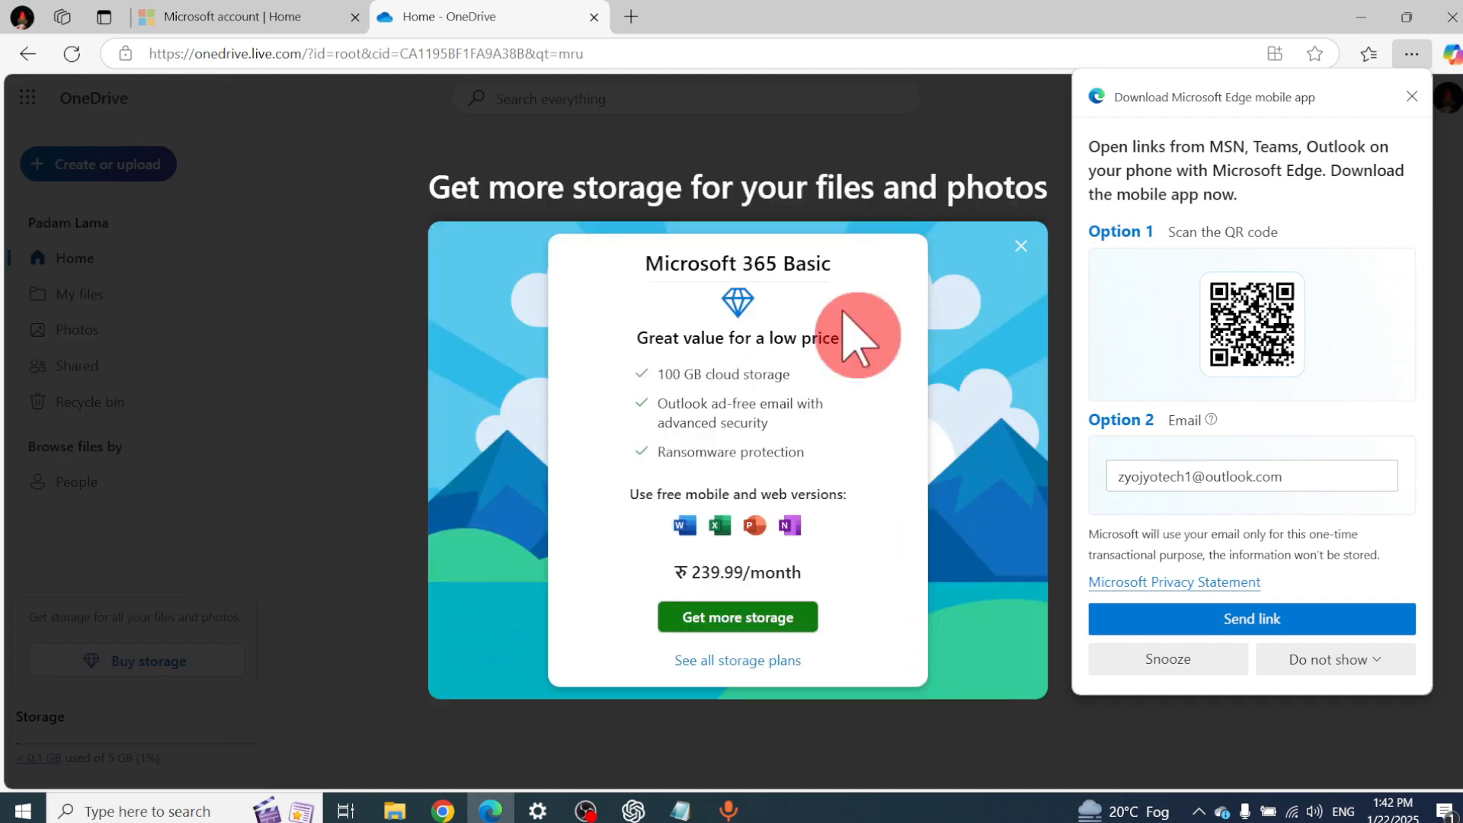
pyautogui.click(1021, 245)
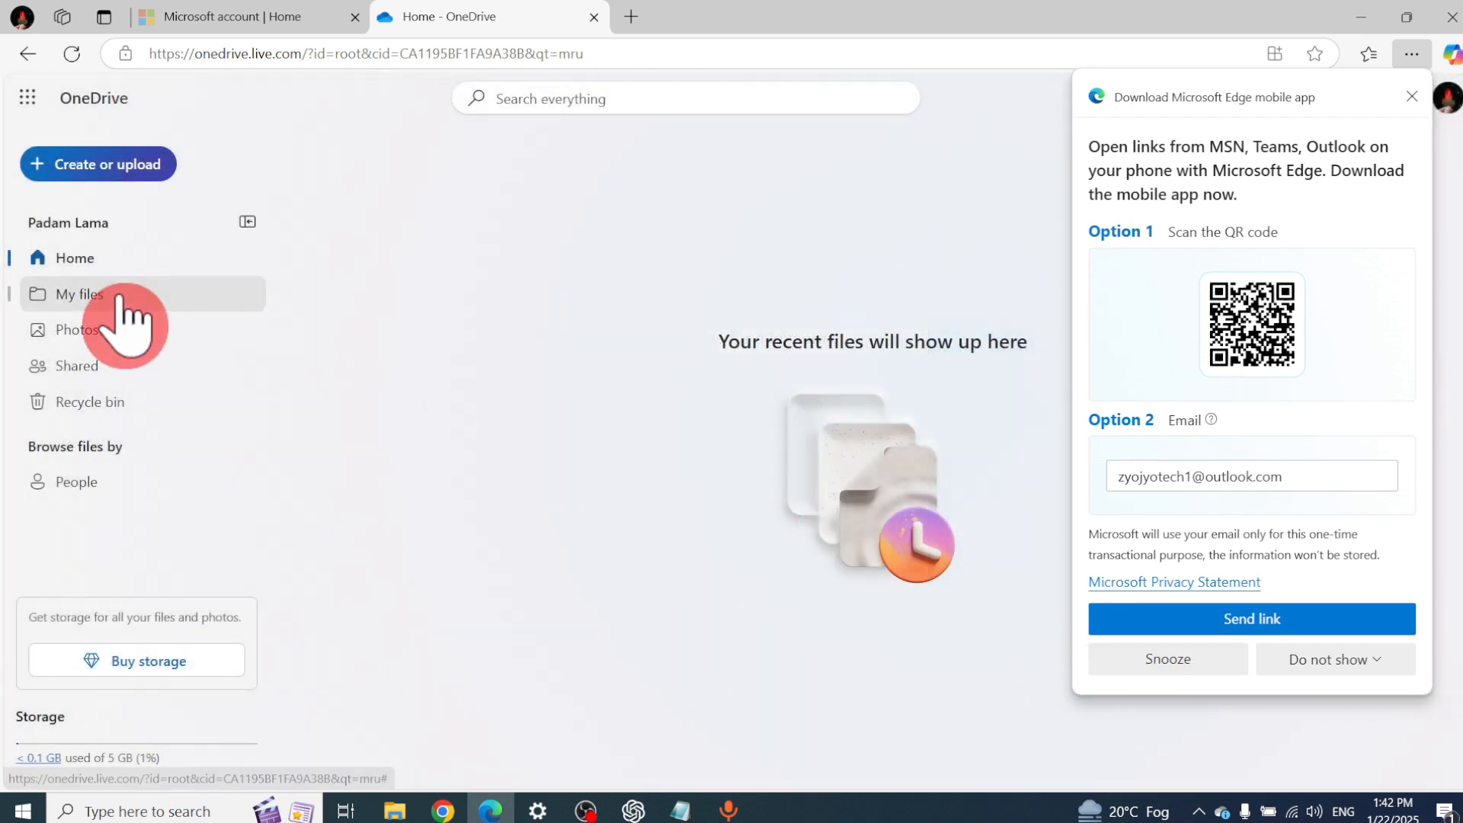
# Step: View pexels-technobulka-3082730.jpg from My files online, dismissing the Edge mobile app and collaboration pop-ups, and close the picture
pyautogui.click(122, 305)
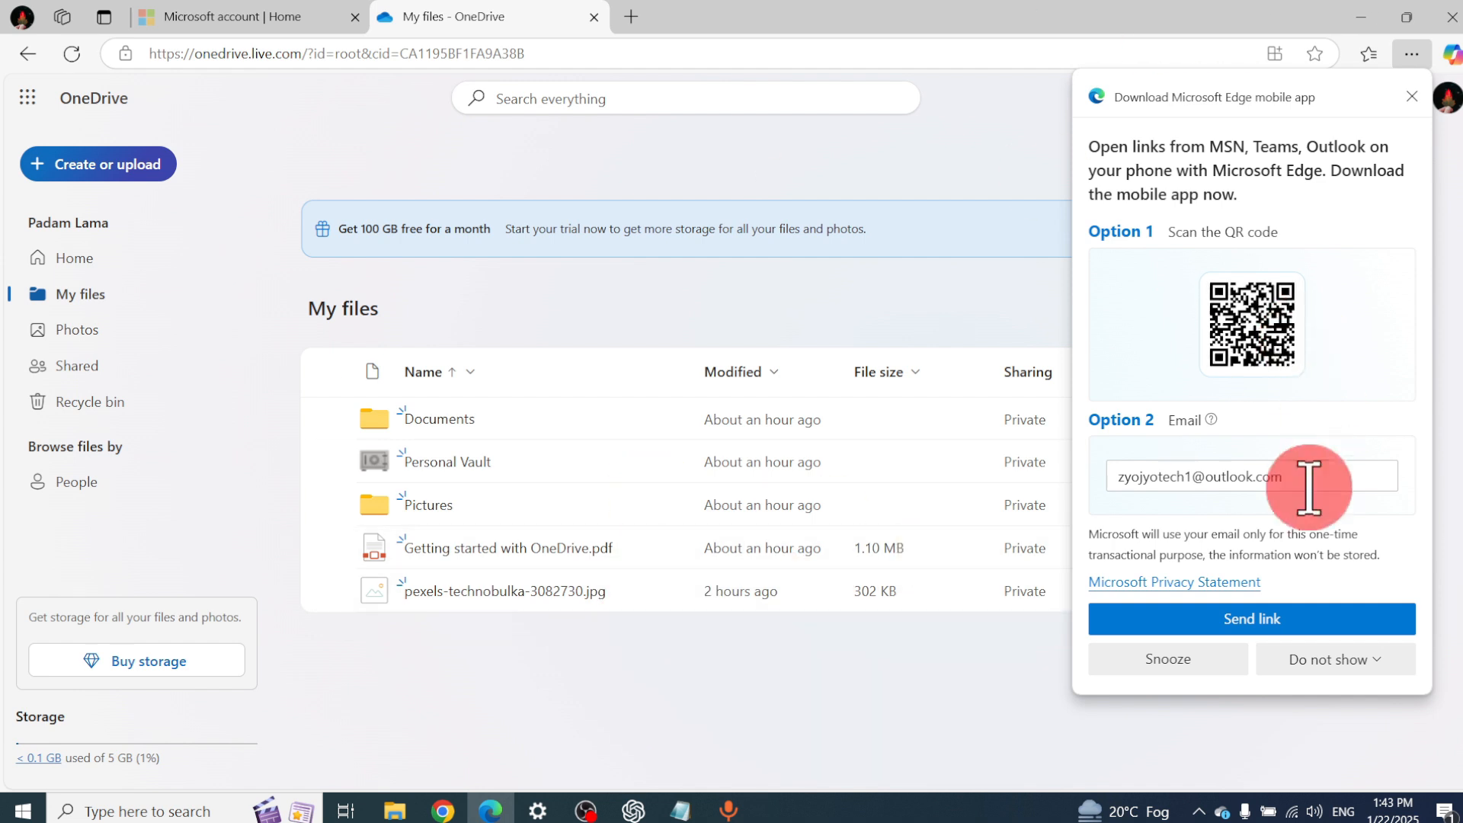
pyautogui.click(1330, 660)
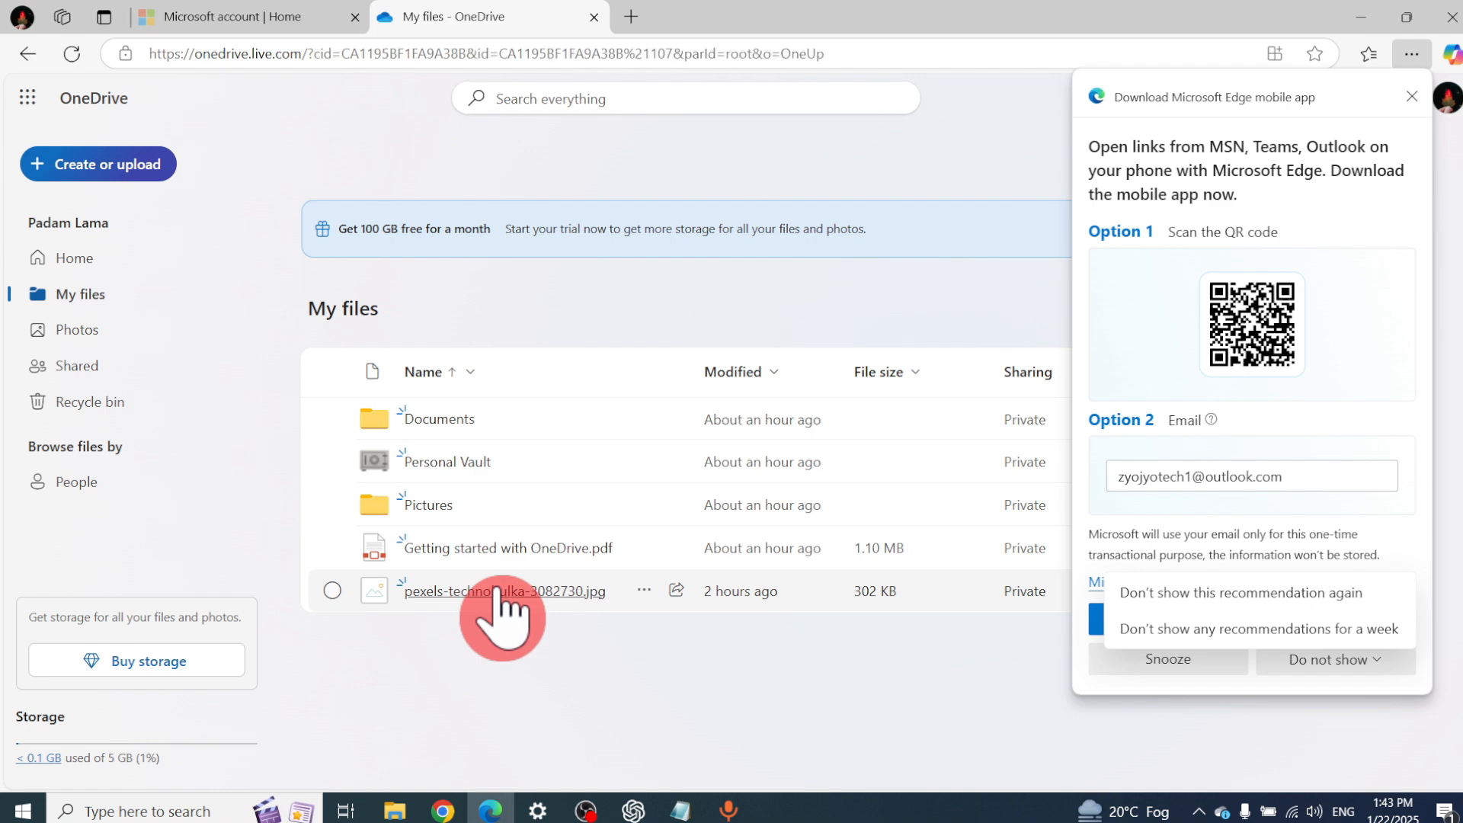
pyautogui.click(499, 591)
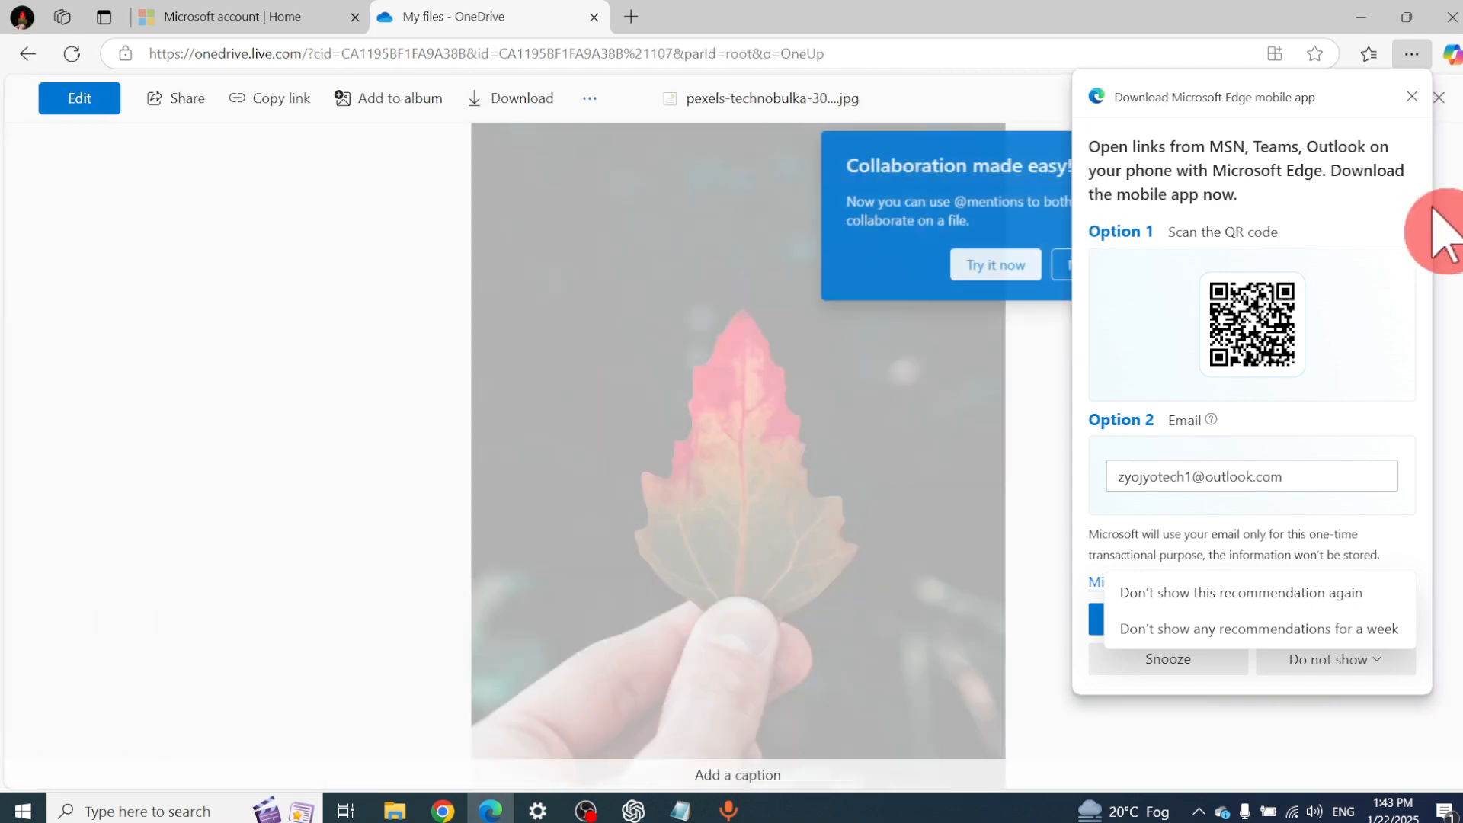
pyautogui.click(1412, 96)
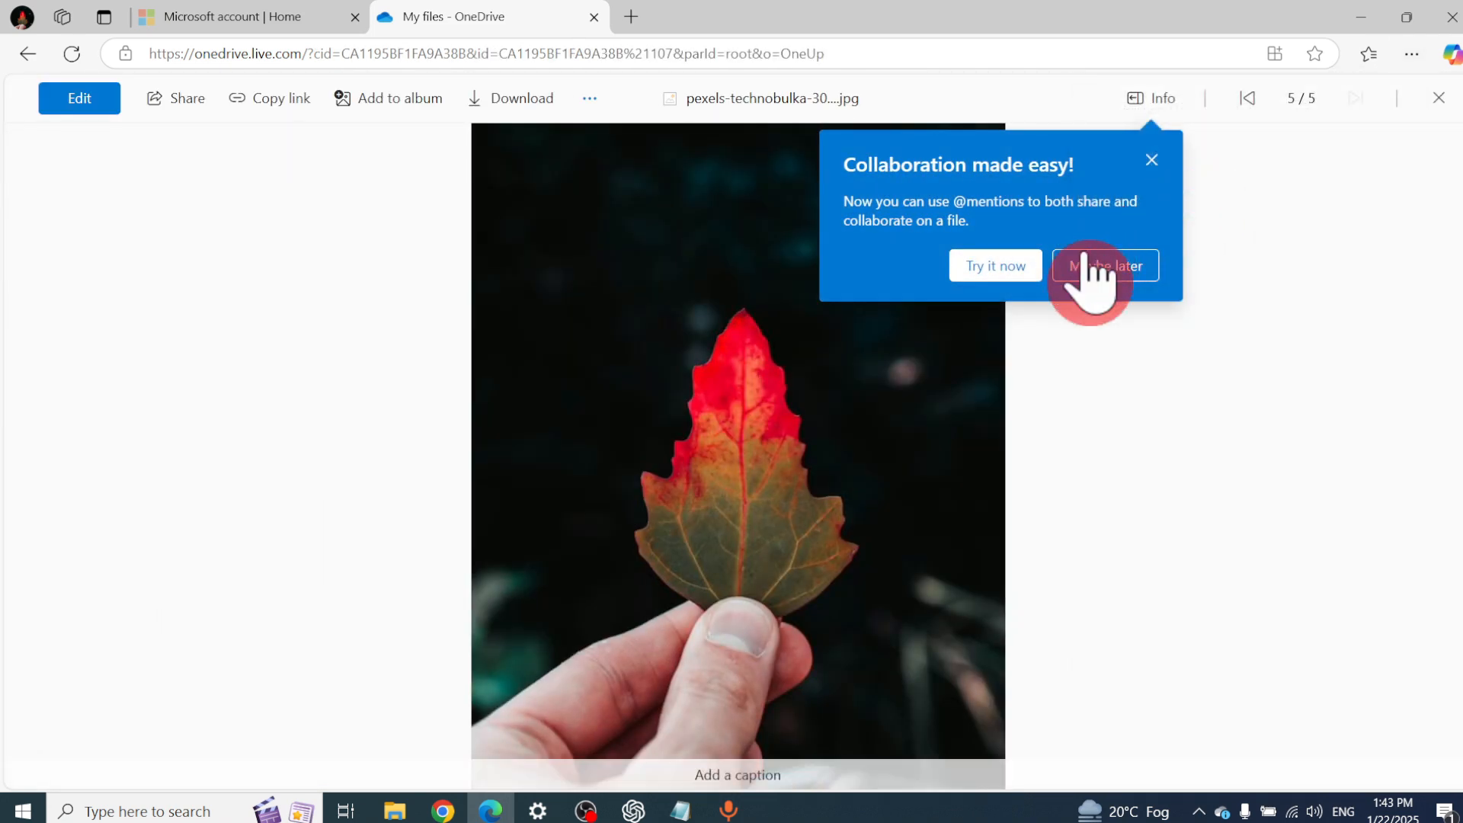
pyautogui.click(643, 335)
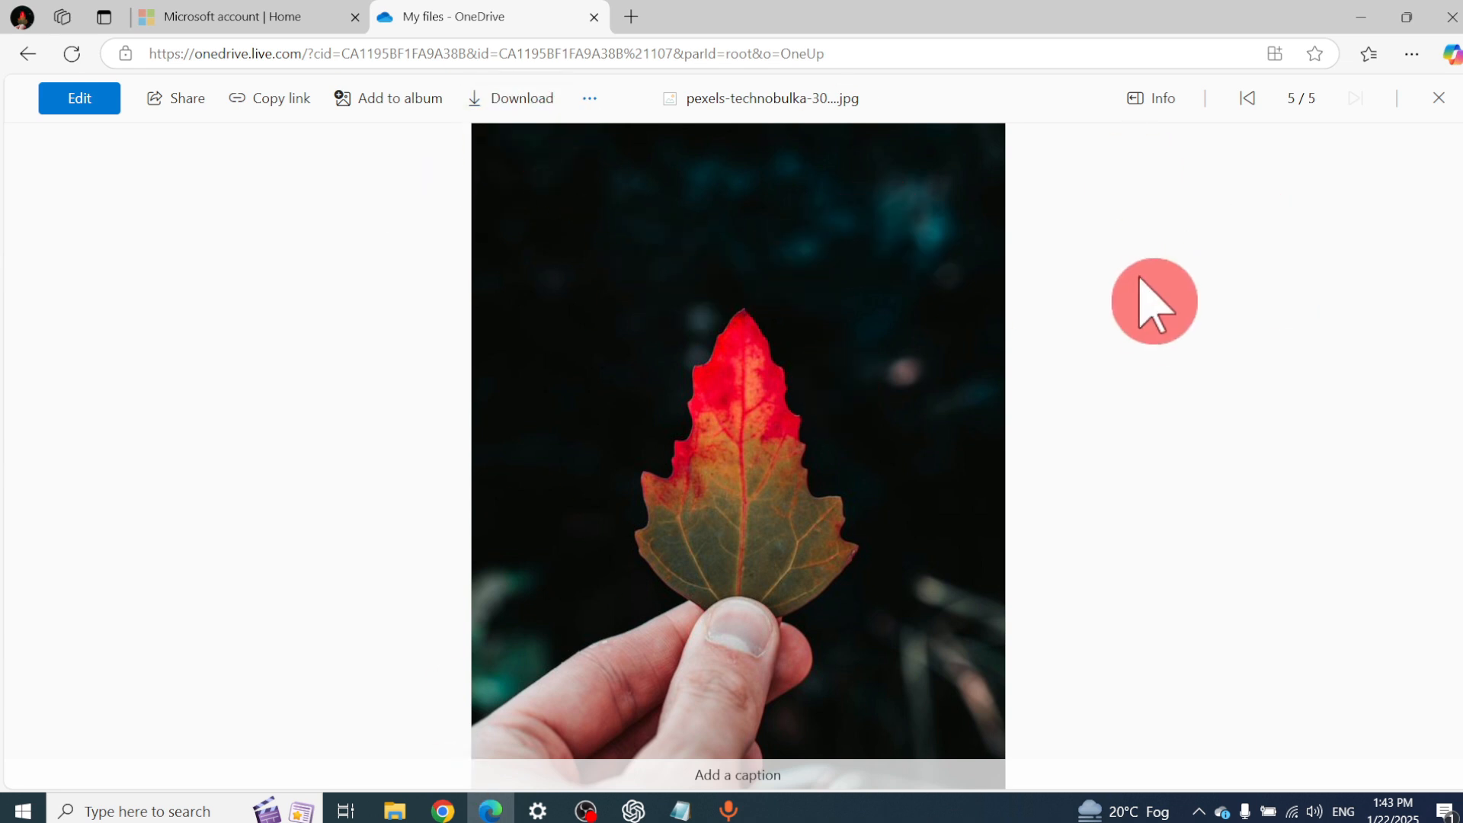
pyautogui.scroll(2, 1064, 329)
pyautogui.scroll(-2, 743, 468)
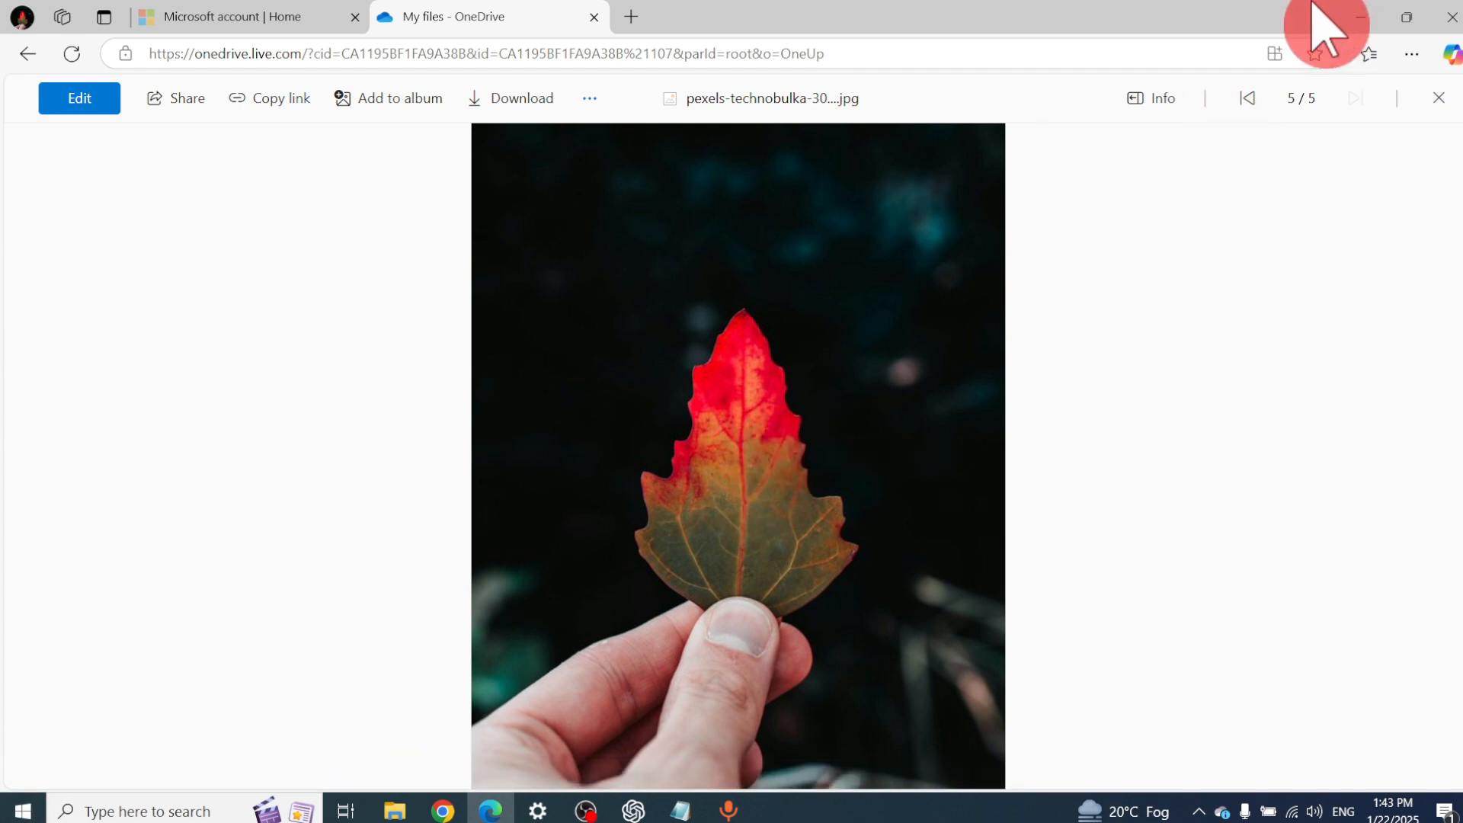
pyautogui.click(1438, 98)
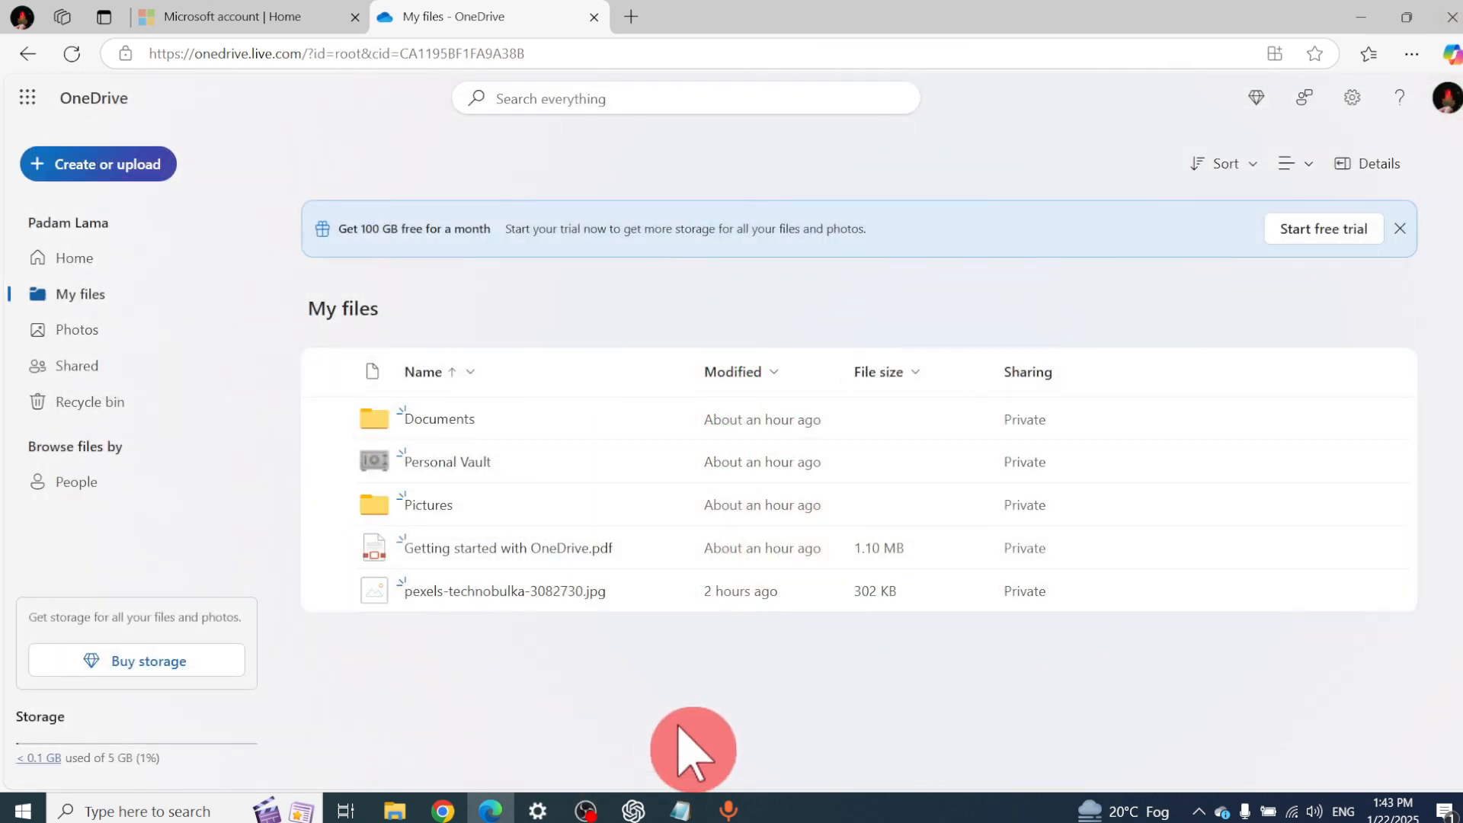
# Step: Switch to Chrome, open the OneDrive plans and pricing page and compare the cloud storage of the Free, Basic and Personal plans
pyautogui.click(444, 812)
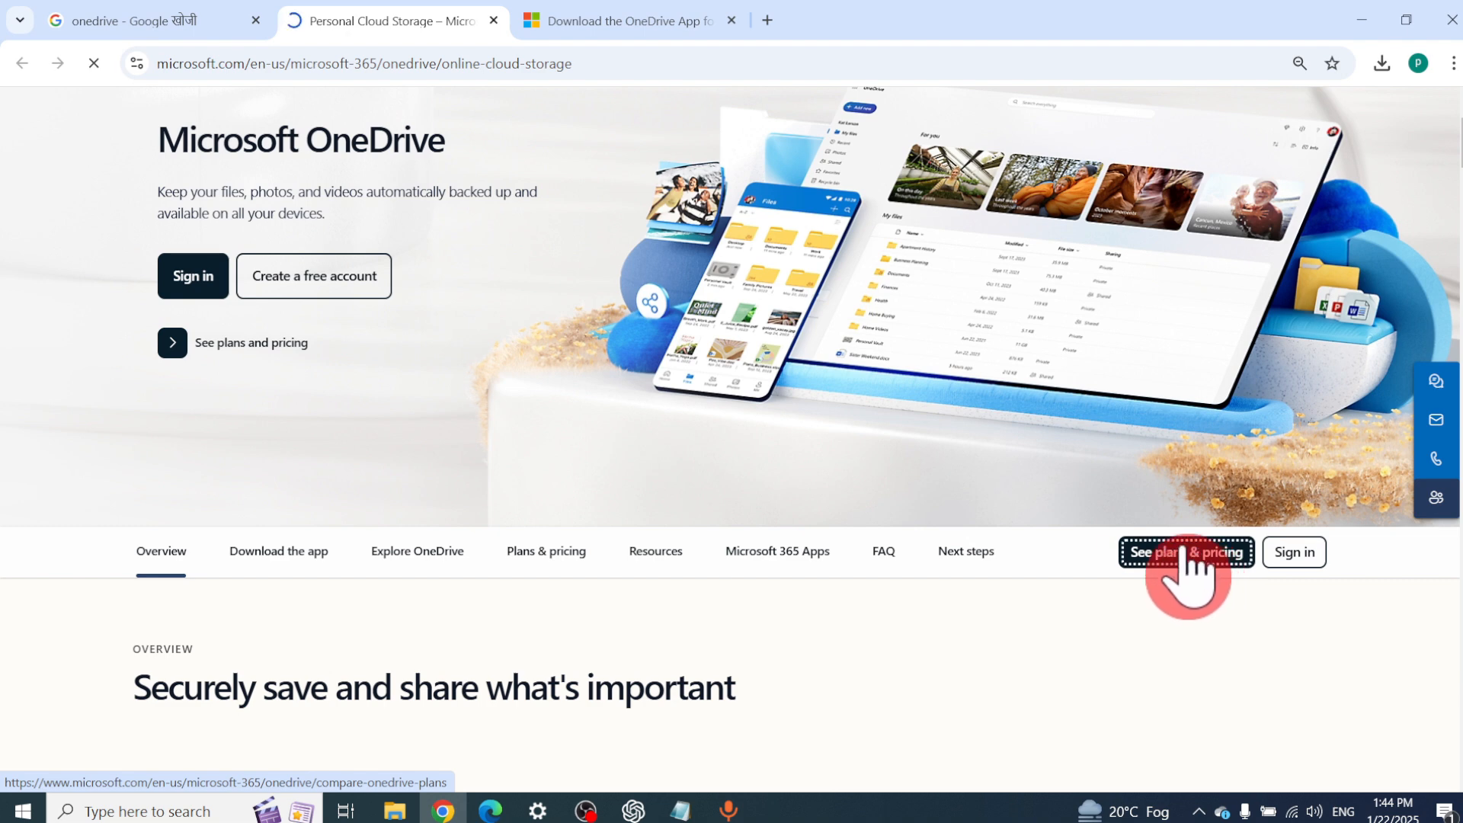
pyautogui.scroll(-3, 1235, 533)
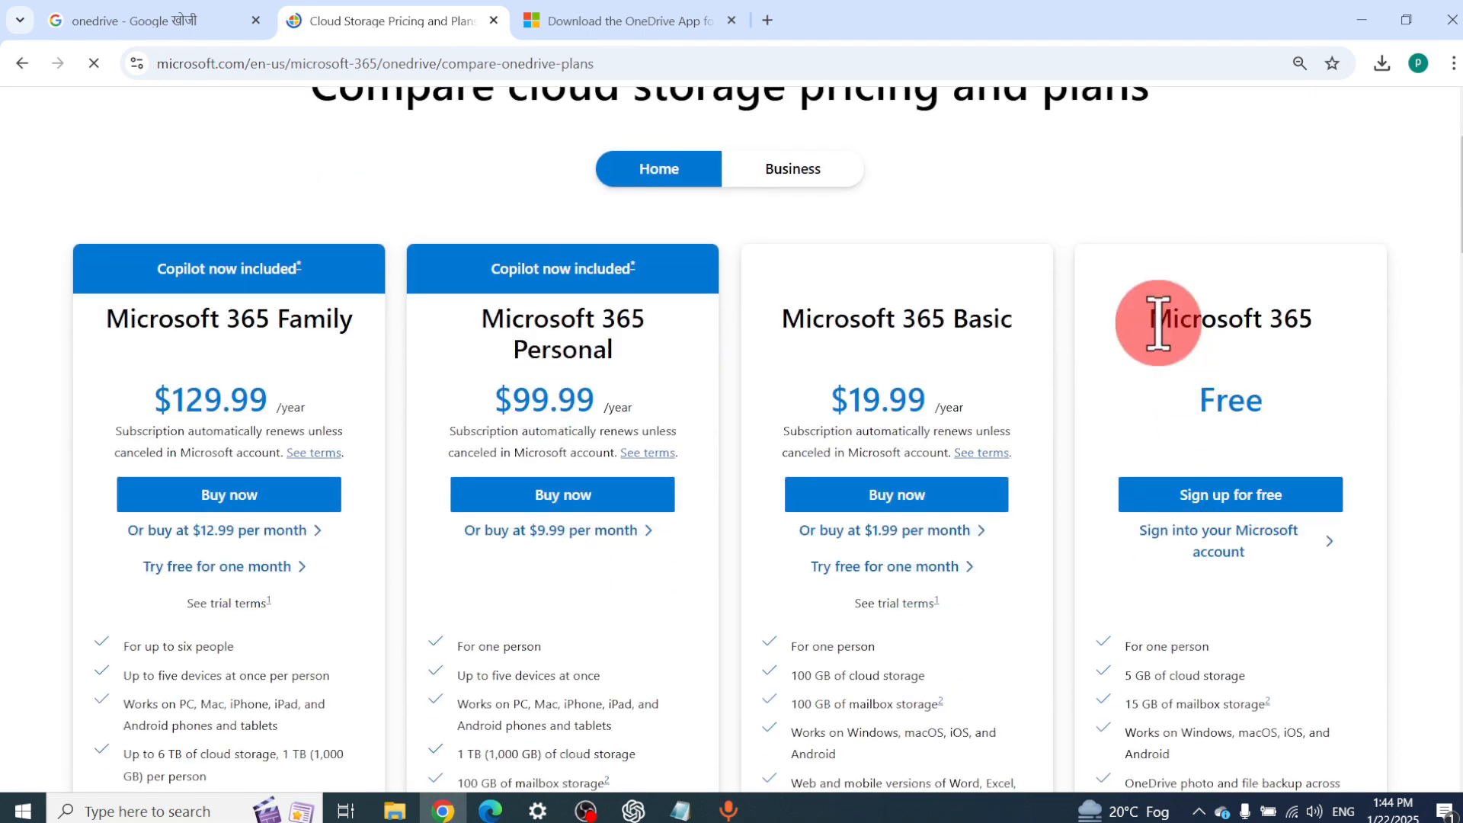
pyautogui.scroll(2, 1166, 335)
pyautogui.moveTo(1264, 610); pyautogui.dragTo(1239, 476)
pyautogui.scroll(-3, 1211, 545)
pyautogui.scroll(-1, 1234, 560)
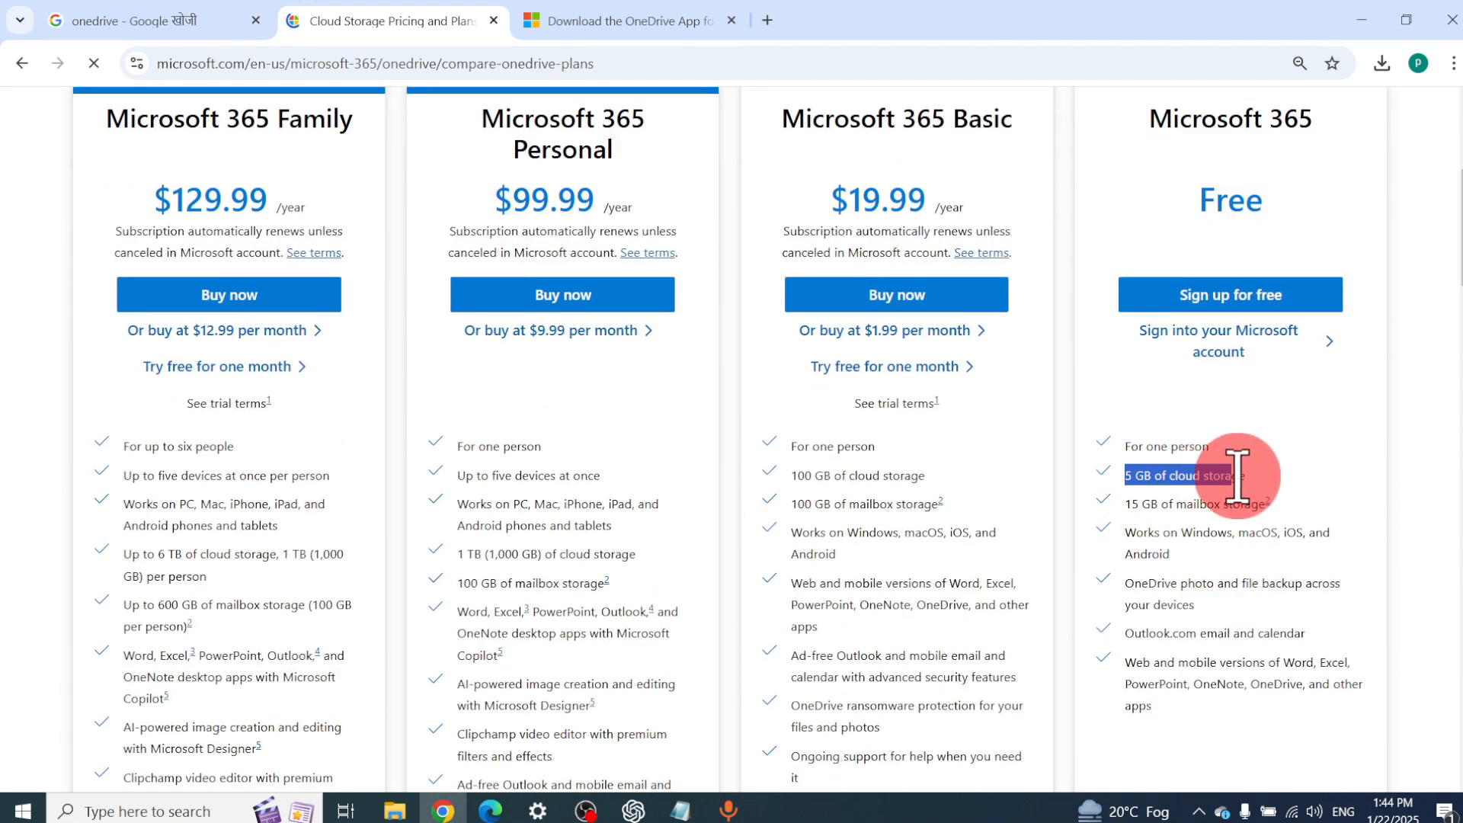
pyautogui.moveTo(1135, 503); pyautogui.dragTo(1129, 498)
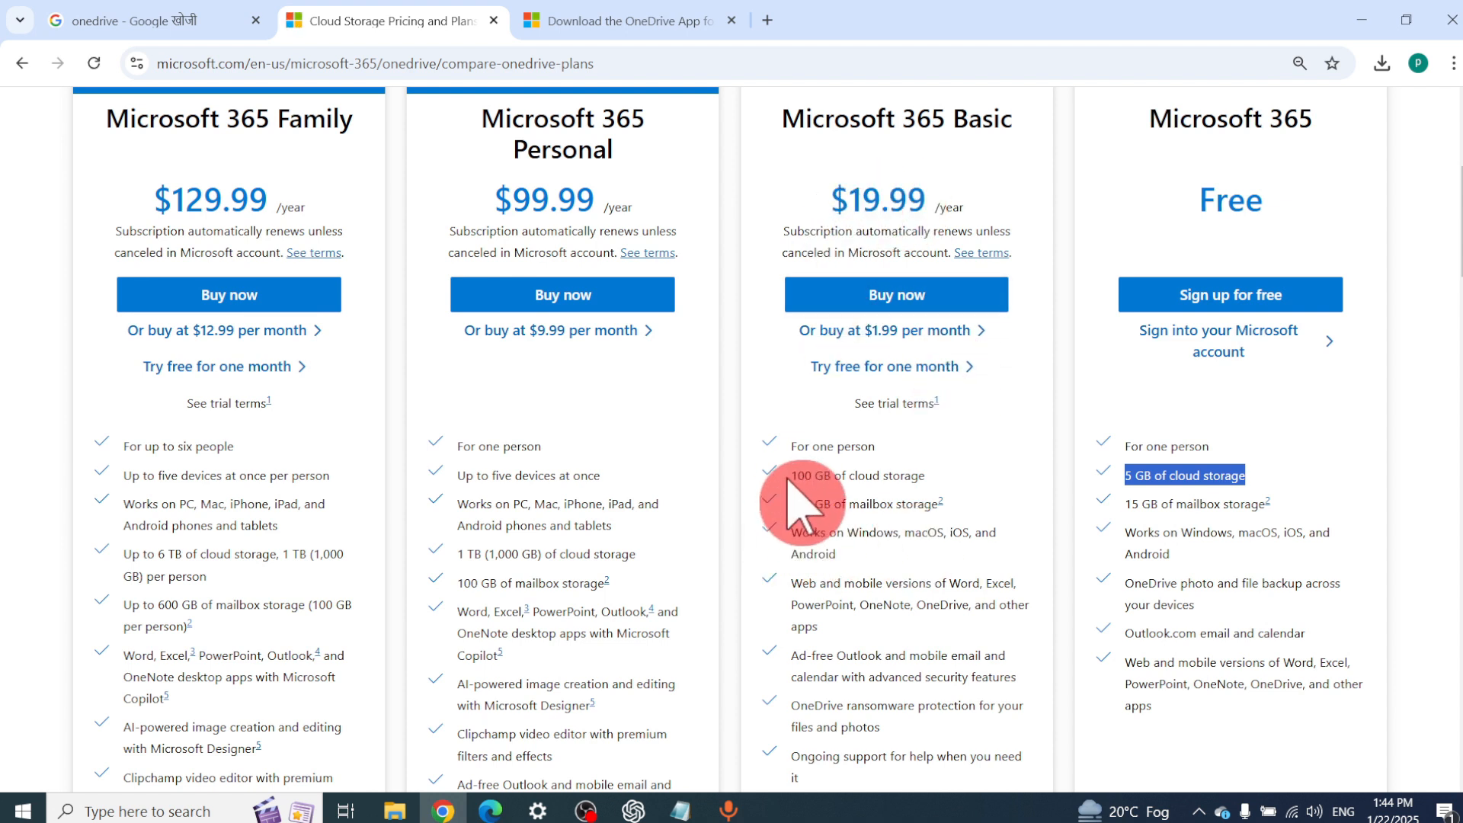
pyautogui.moveTo(790, 476); pyautogui.dragTo(913, 465)
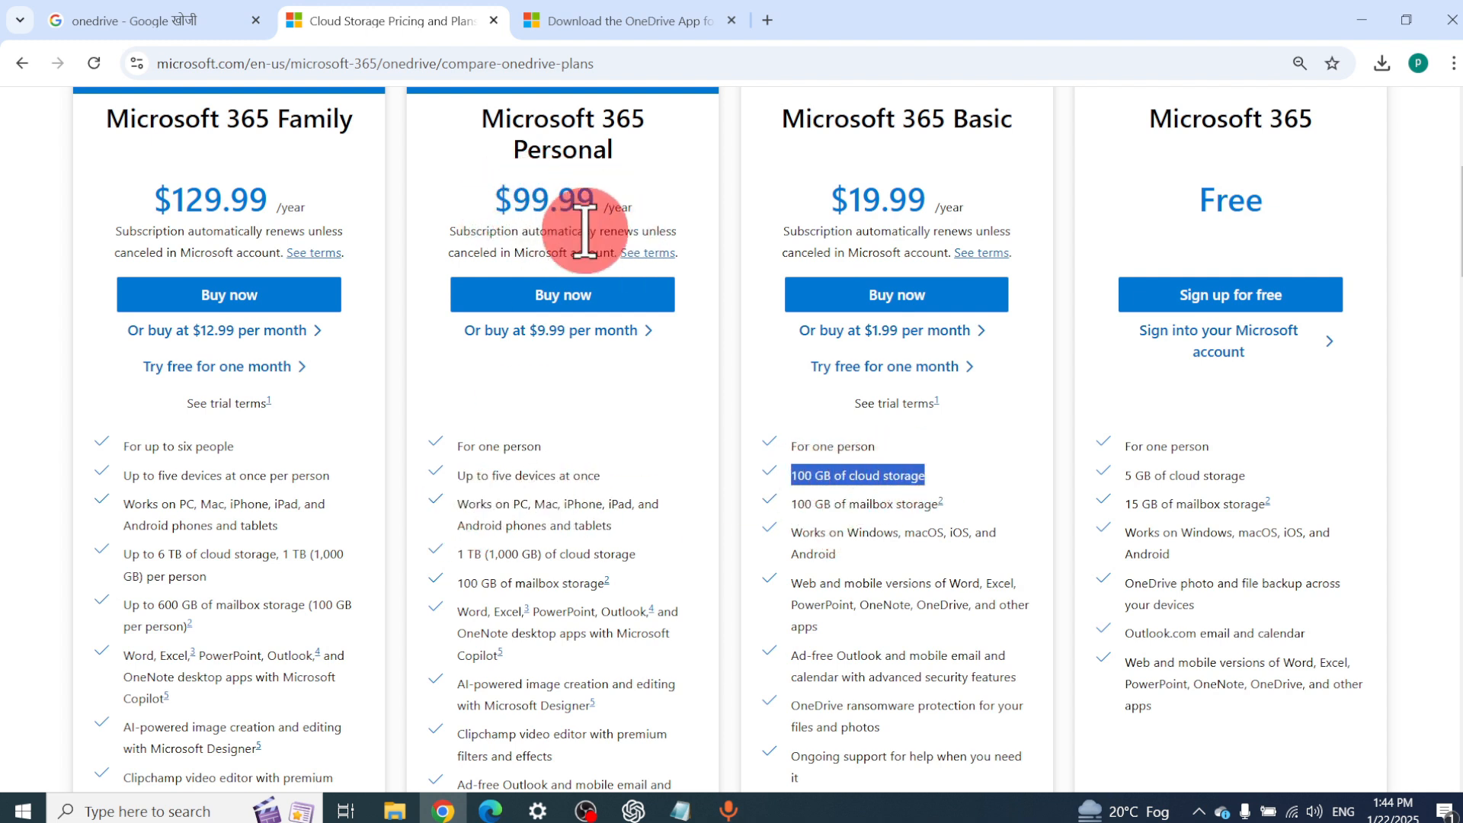
pyautogui.moveTo(457, 526); pyautogui.dragTo(699, 565)
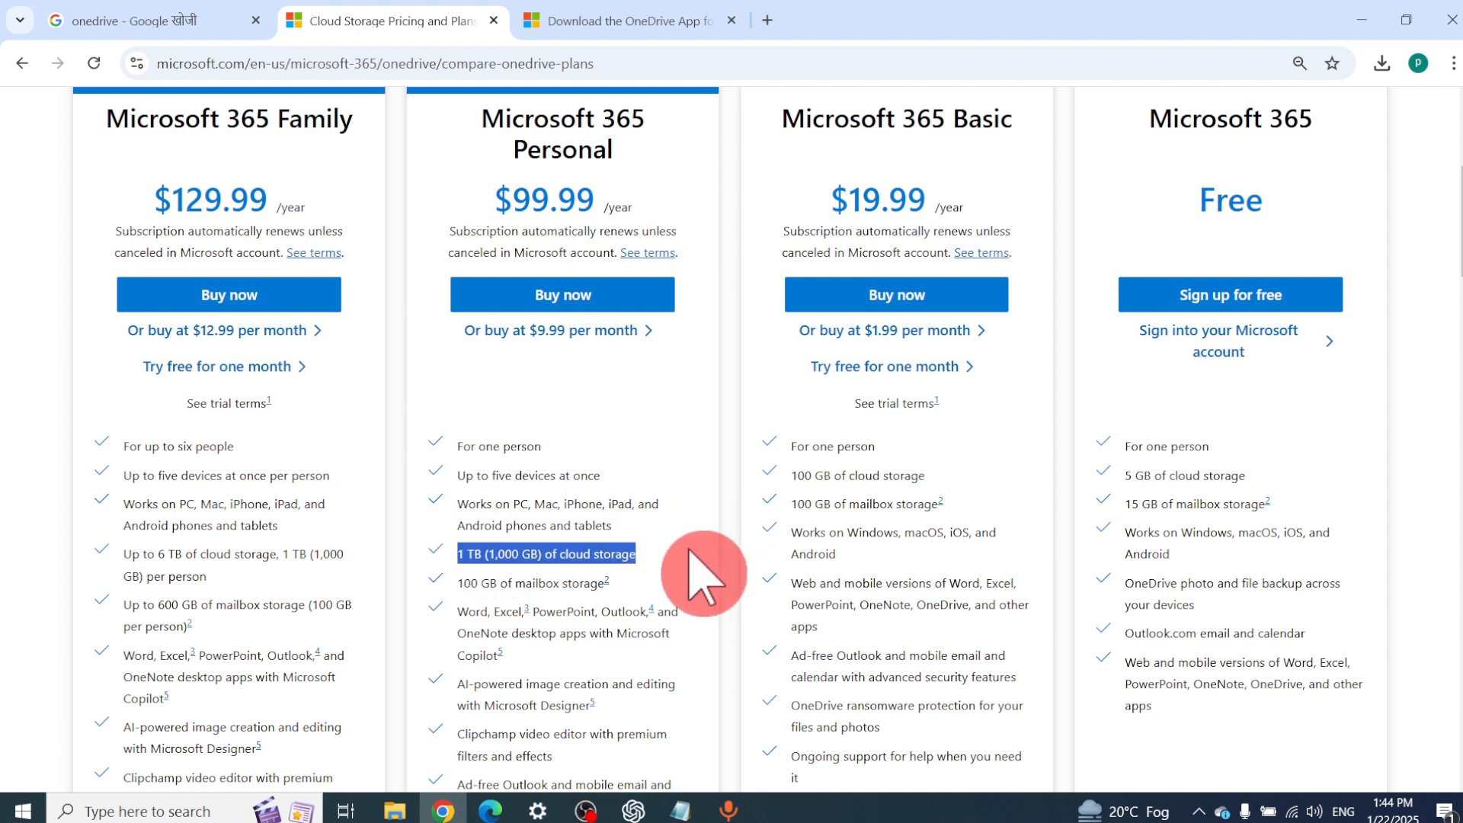
# Step: Examine the Microsoft 365 Family plan's user limit, storage and included features and apps
pyautogui.moveTo(122, 445); pyautogui.dragTo(287, 670)
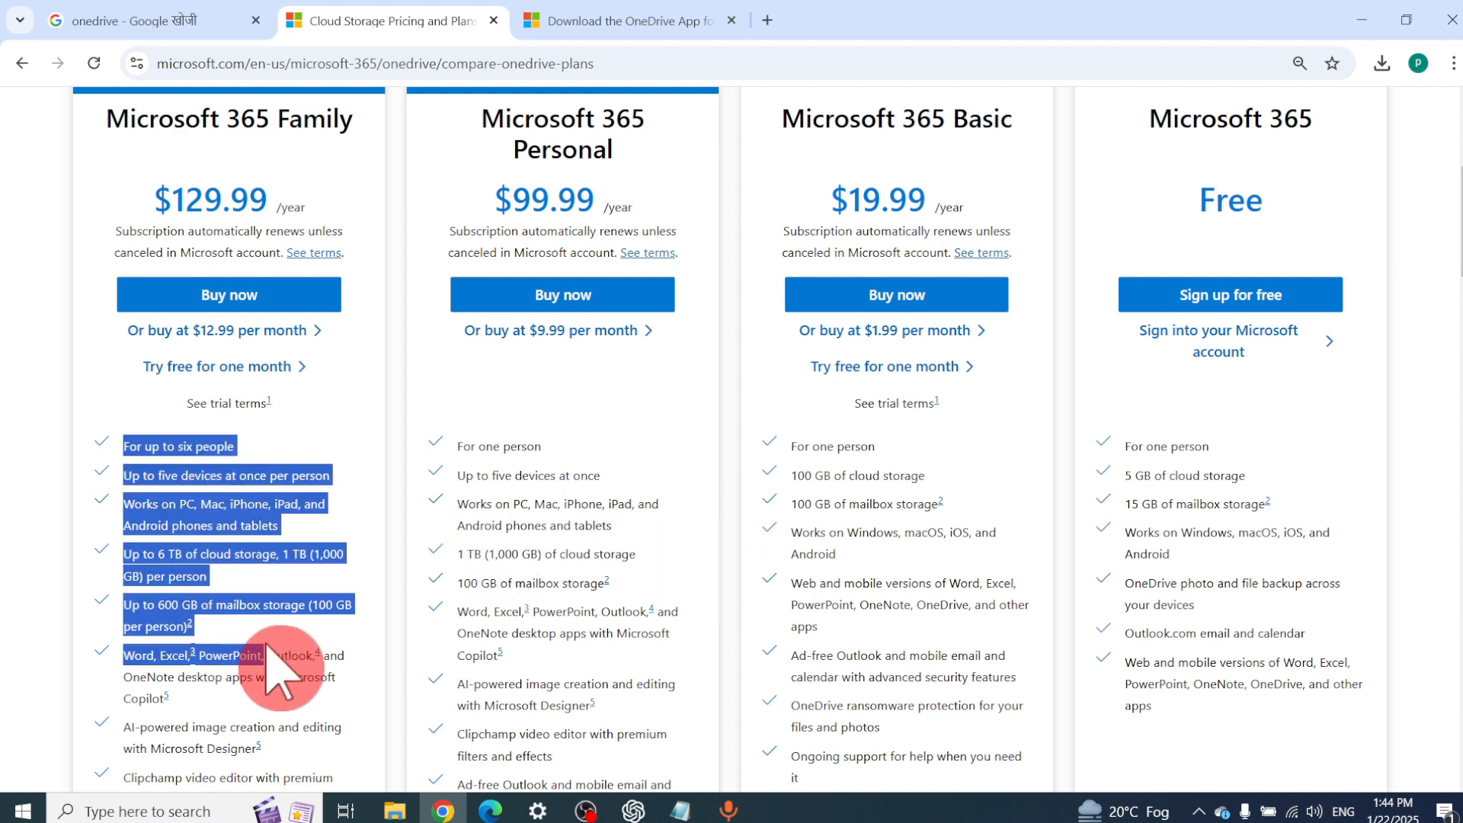
pyautogui.scroll(-7, 287, 670)
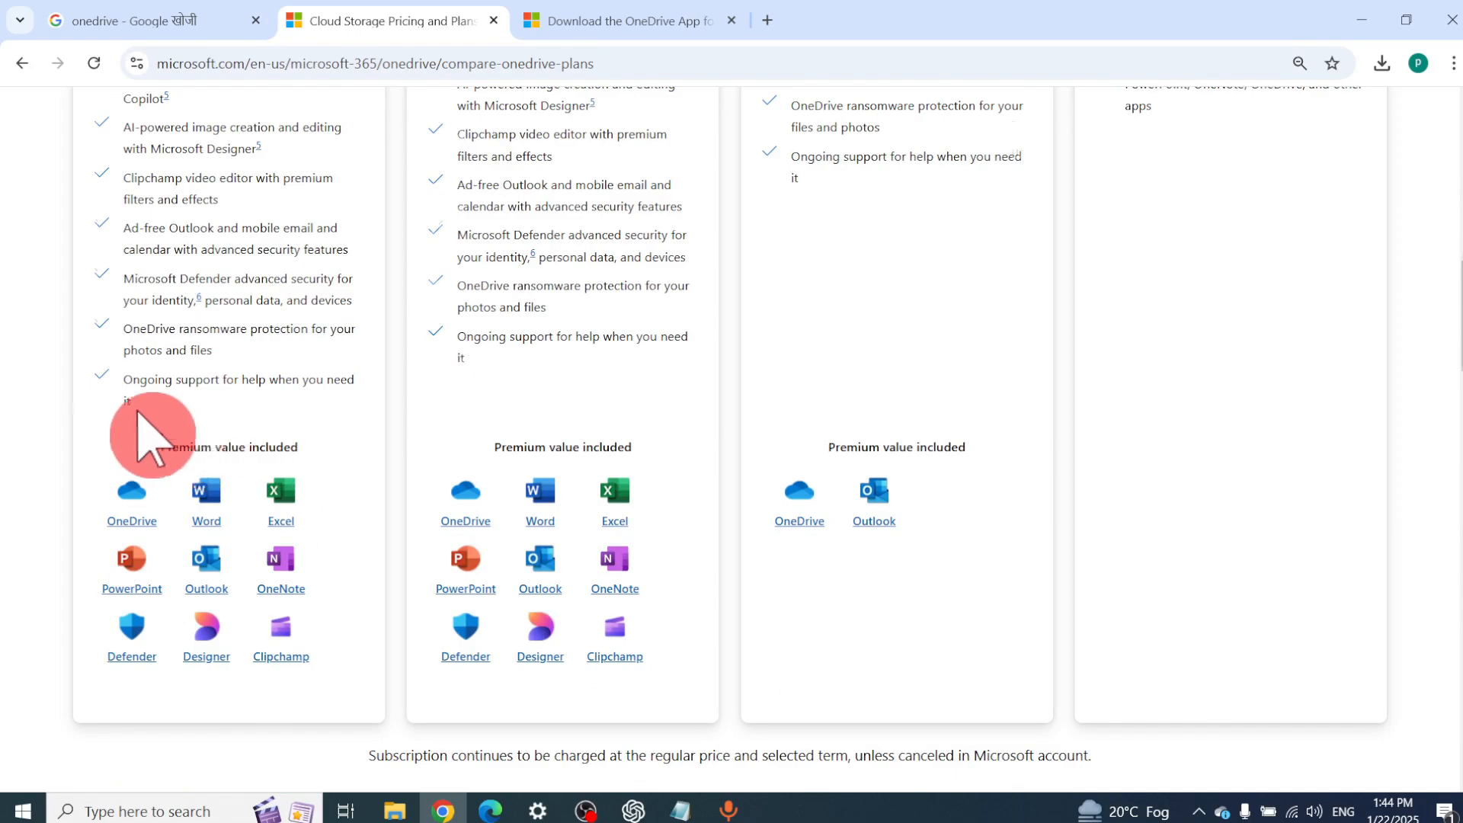
pyautogui.scroll(15, 186, 513)
pyautogui.click(190, 533)
pyautogui.scroll(-1, 195, 644)
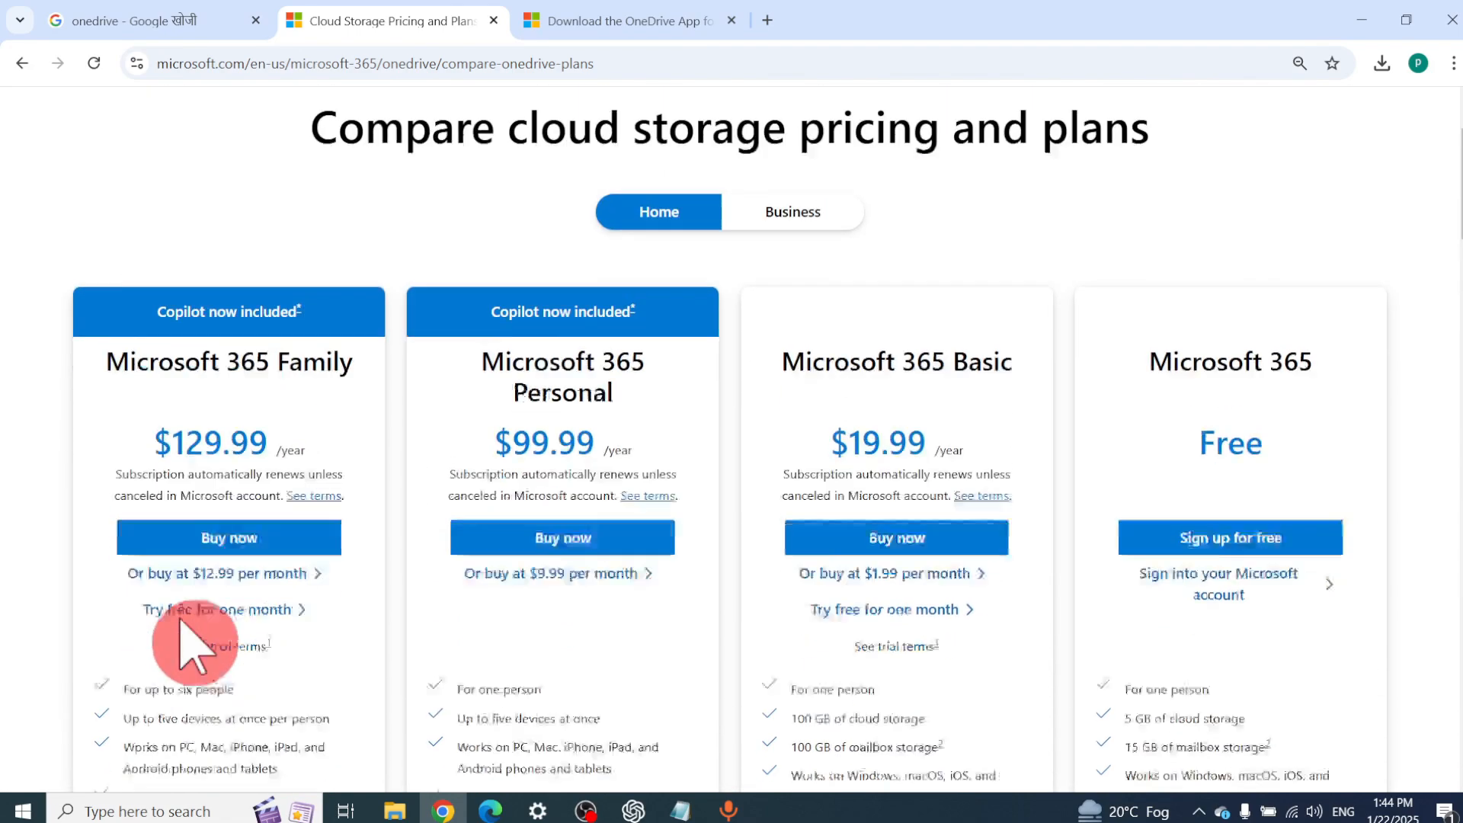
pyautogui.scroll(-2, 181, 621)
pyautogui.moveTo(114, 546); pyautogui.dragTo(274, 680)
pyautogui.scroll(-8, 272, 674)
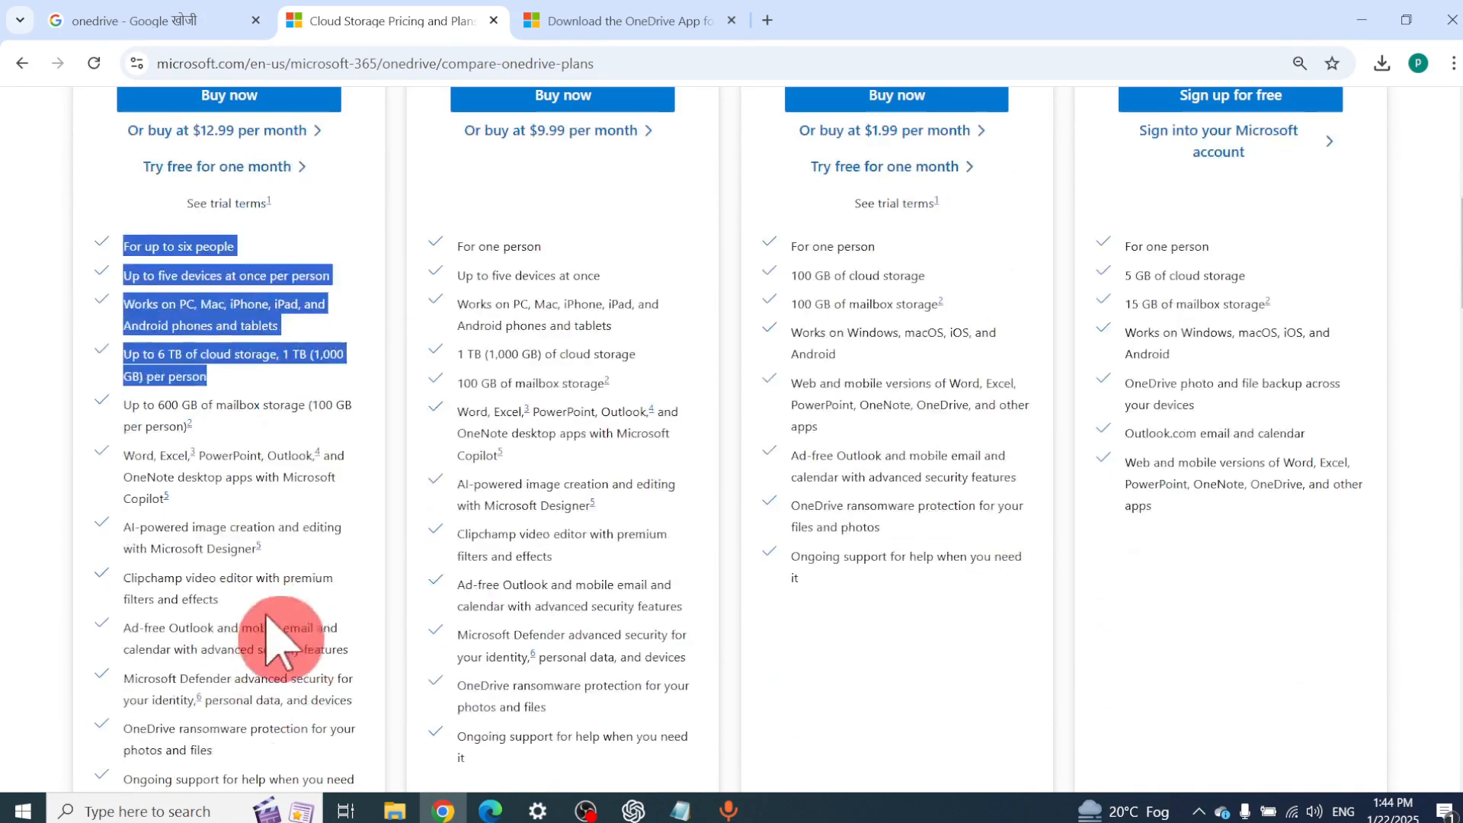
pyautogui.moveTo(203, 506); pyautogui.dragTo(140, 431)
pyautogui.click(1119, 408)
pyautogui.scroll(9, 1133, 437)
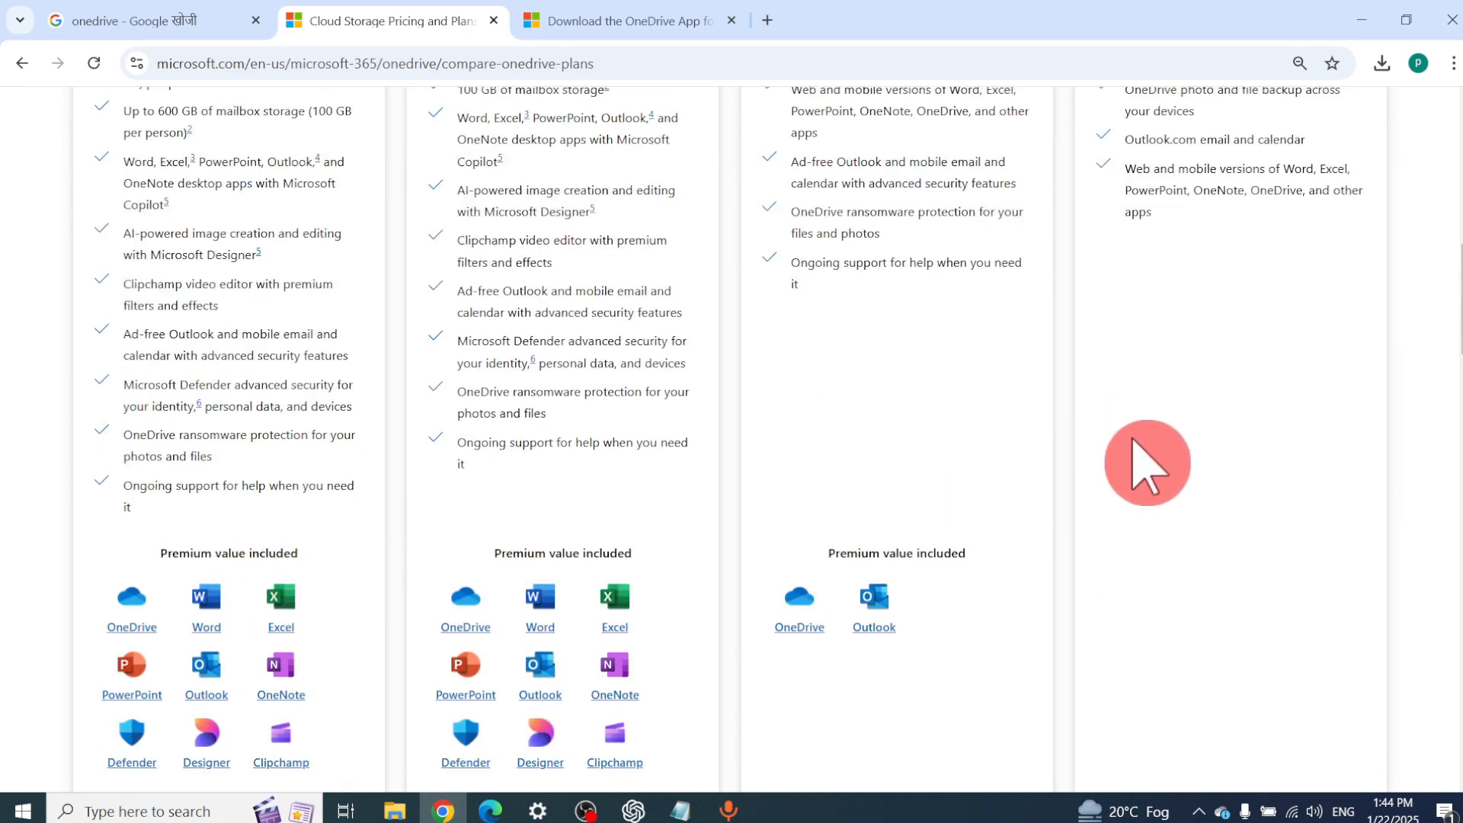
# Step: Minimize Chrome, close the Edge and OneDrive windows, and open This PC in a maximized window
pyautogui.click(1364, 22)
pyautogui.click(1360, 17)
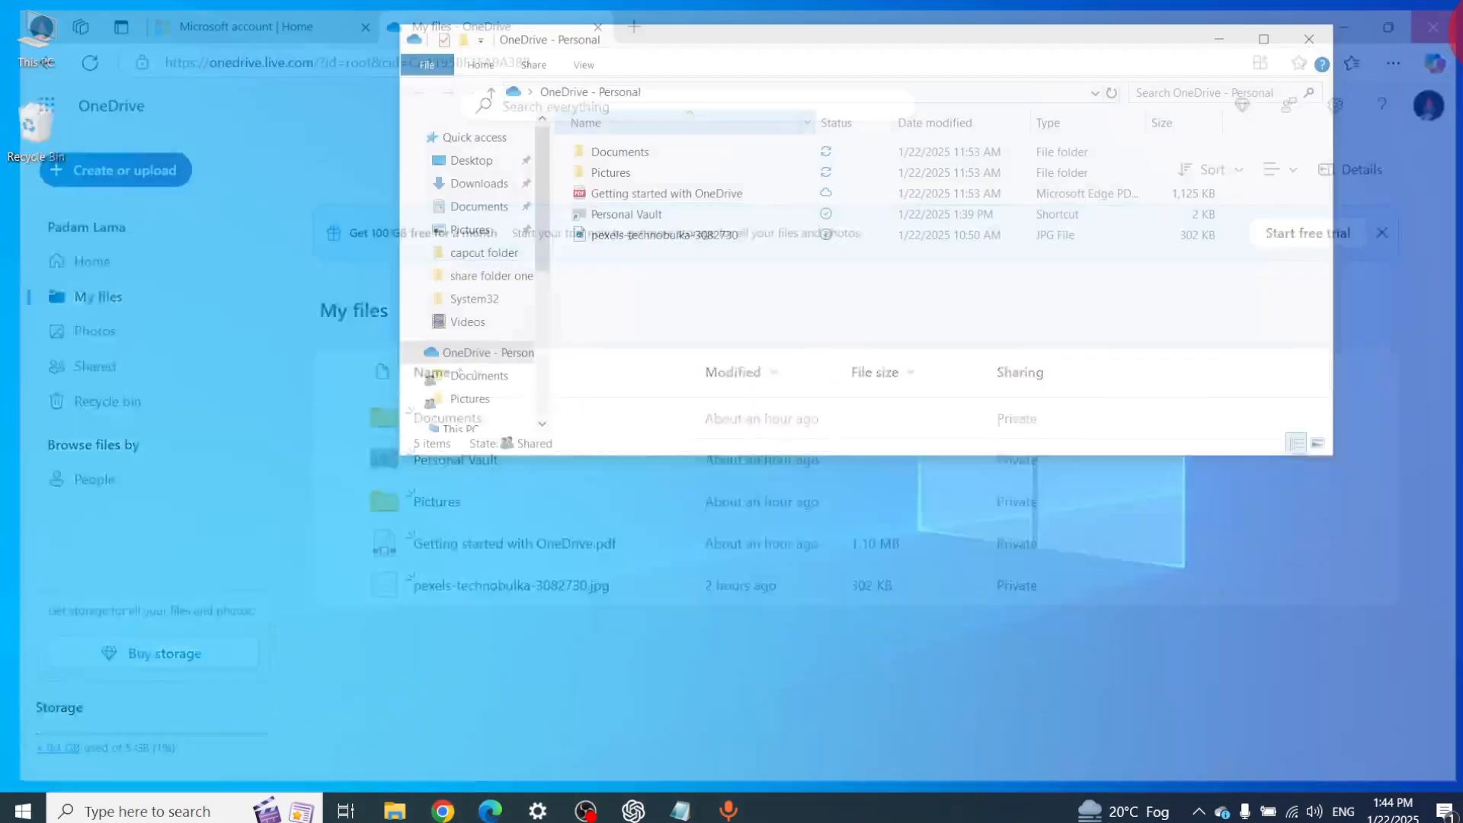
pyautogui.click(1320, 38)
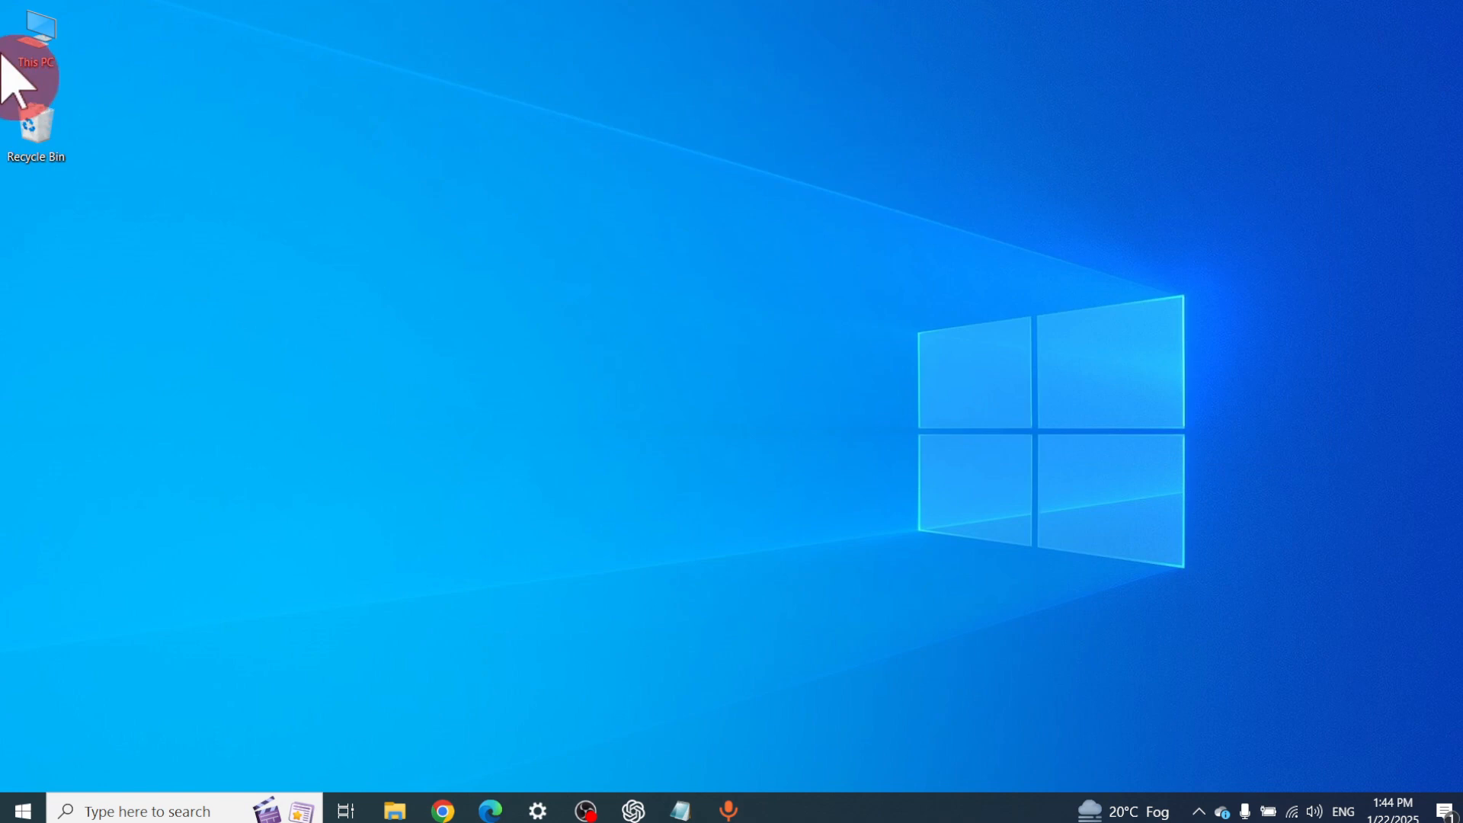
pyautogui.doubleClick(47, 31)
pyautogui.click(1259, 38)
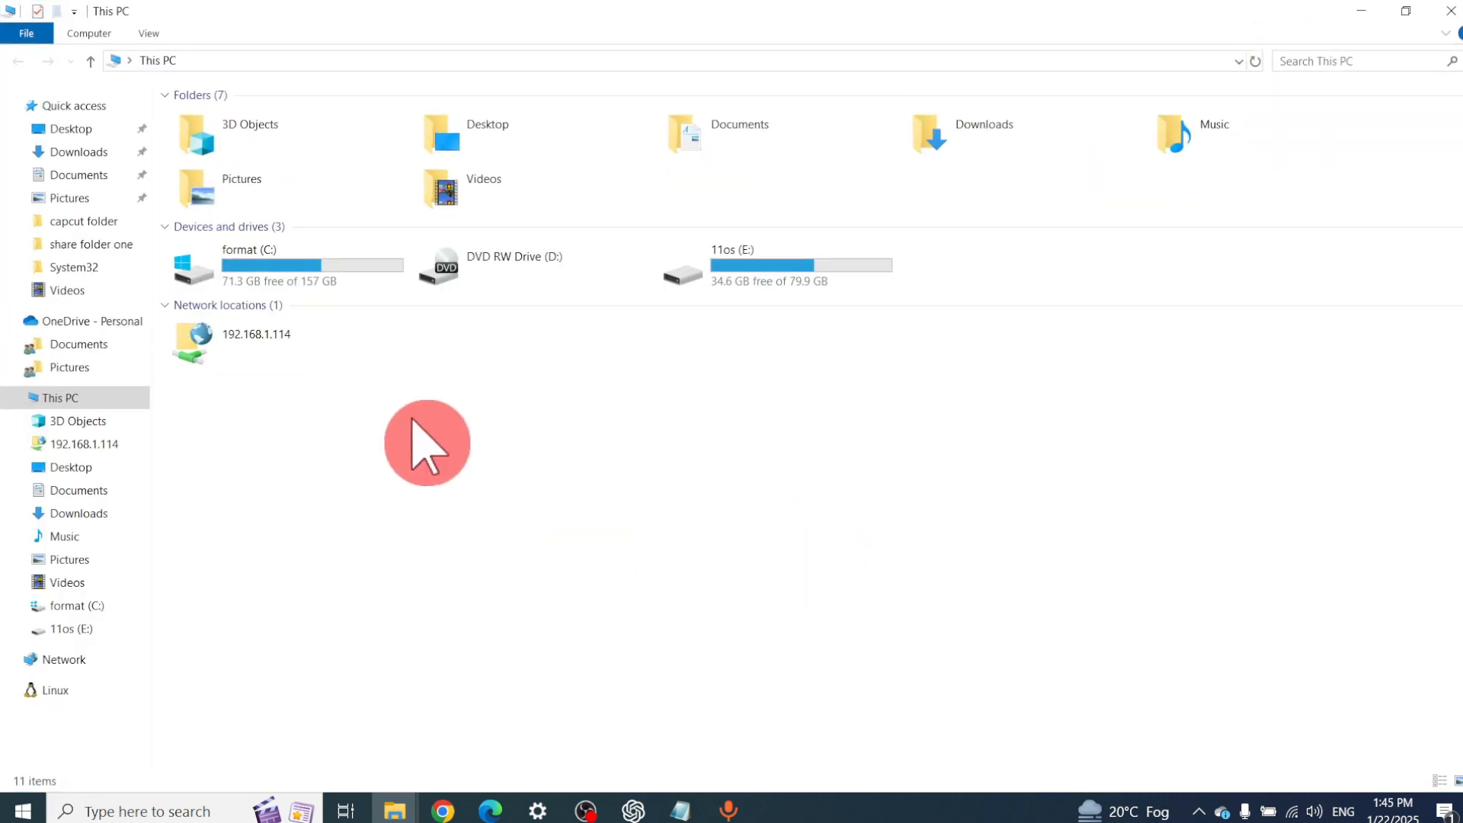
# Step: Open OneDrive - Personal and examine the sync status of the picture and the Pictures folder, looking inside Pictures
pyautogui.click(124, 320)
pyautogui.click(522, 203)
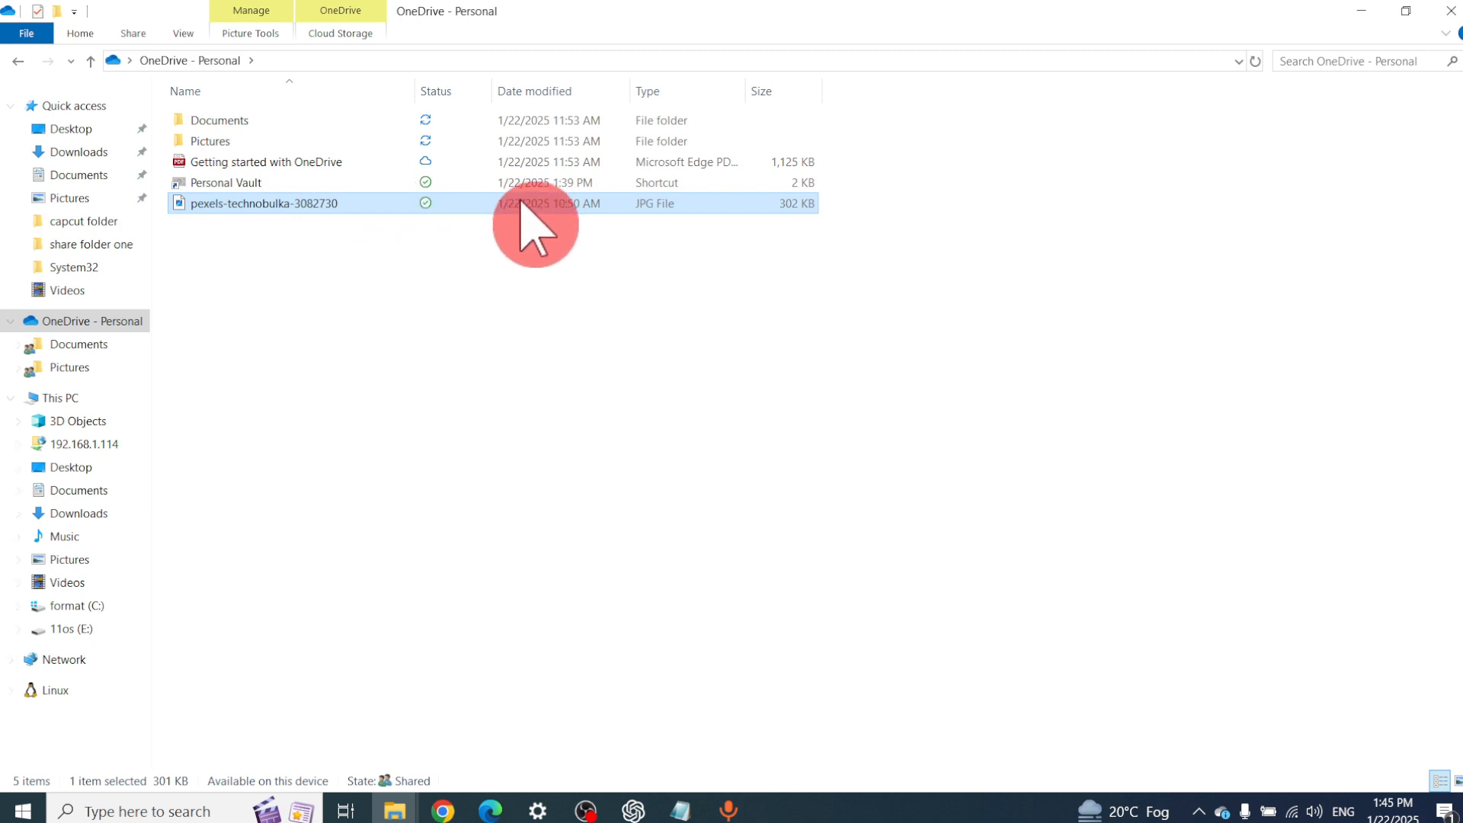
pyautogui.click(473, 324)
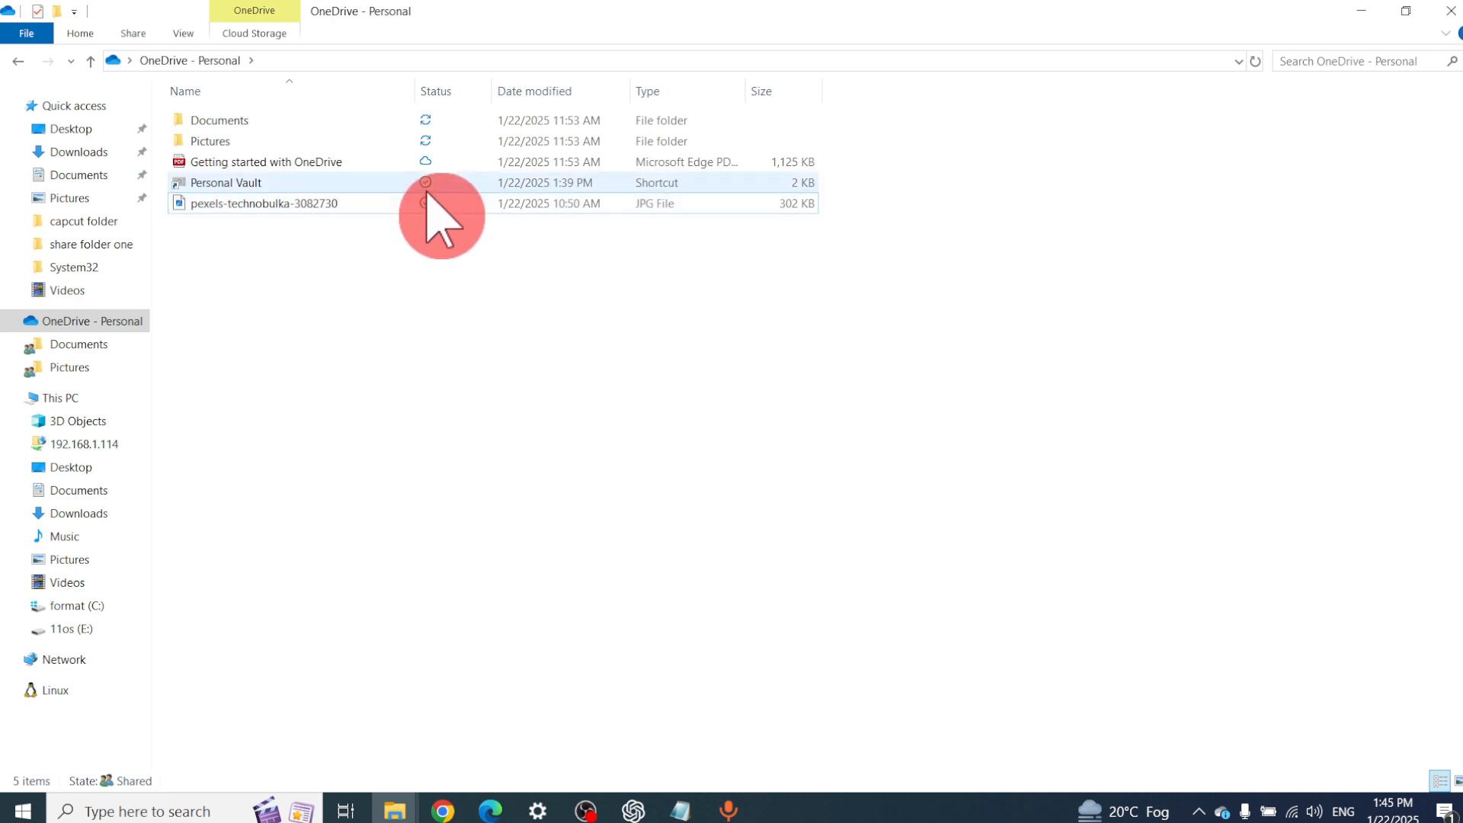
pyautogui.click(424, 143)
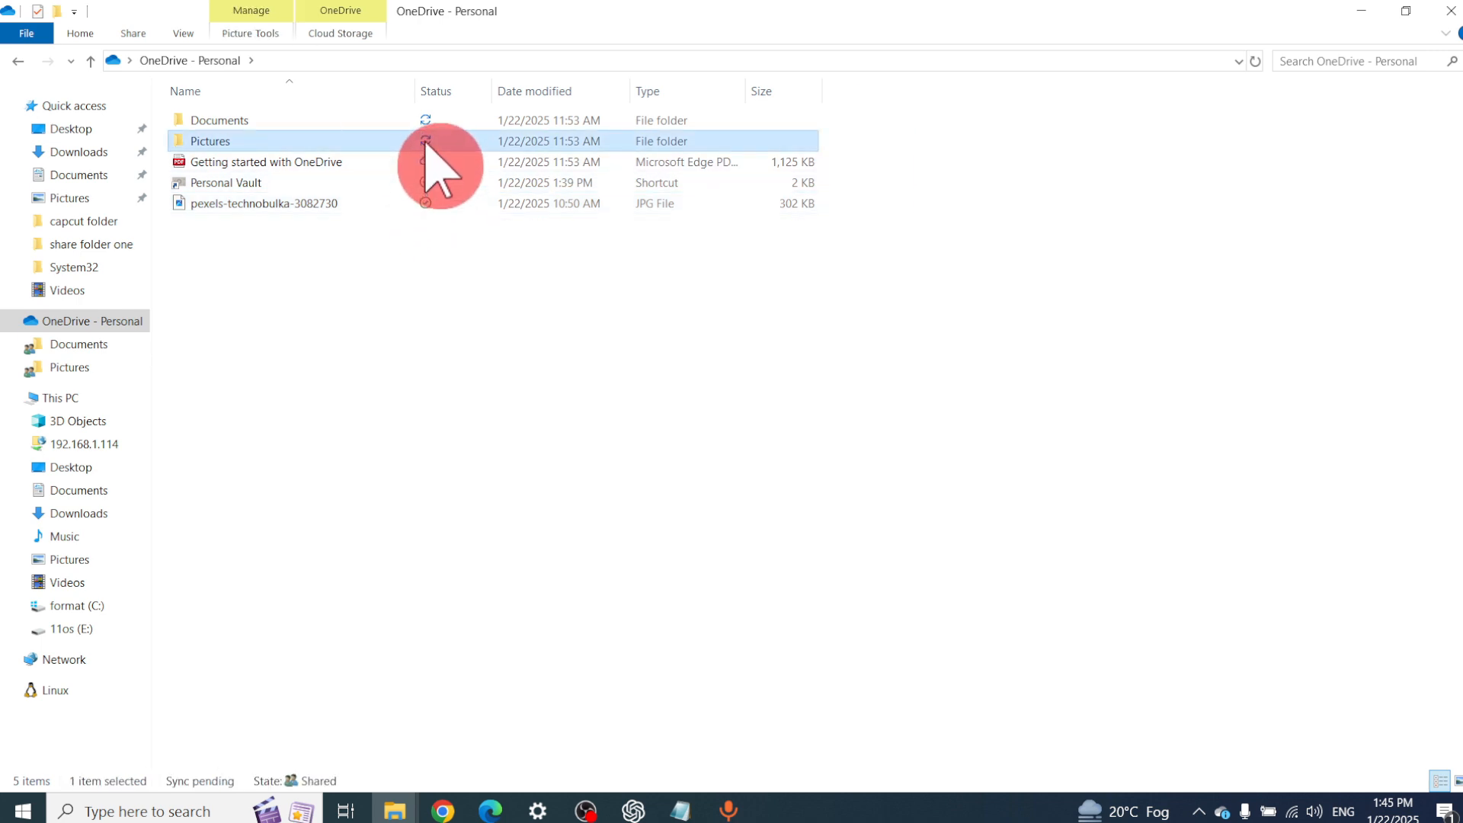
pyautogui.doubleClick(425, 143)
pyautogui.click(225, 61)
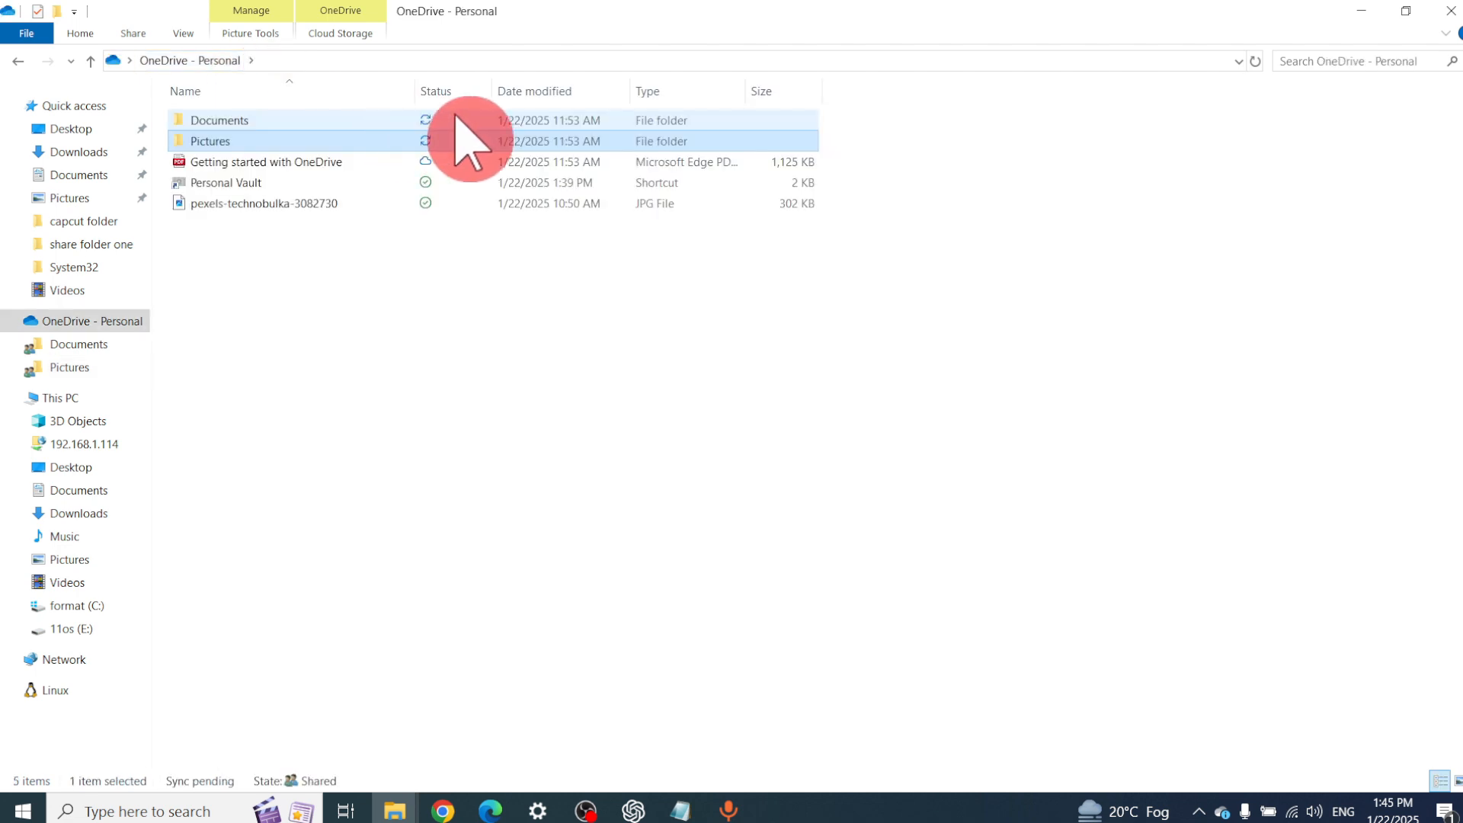
# Step: View the Documents folder online, dismiss the 100 GB storage trial offer and open My files
pyautogui.click(431, 118)
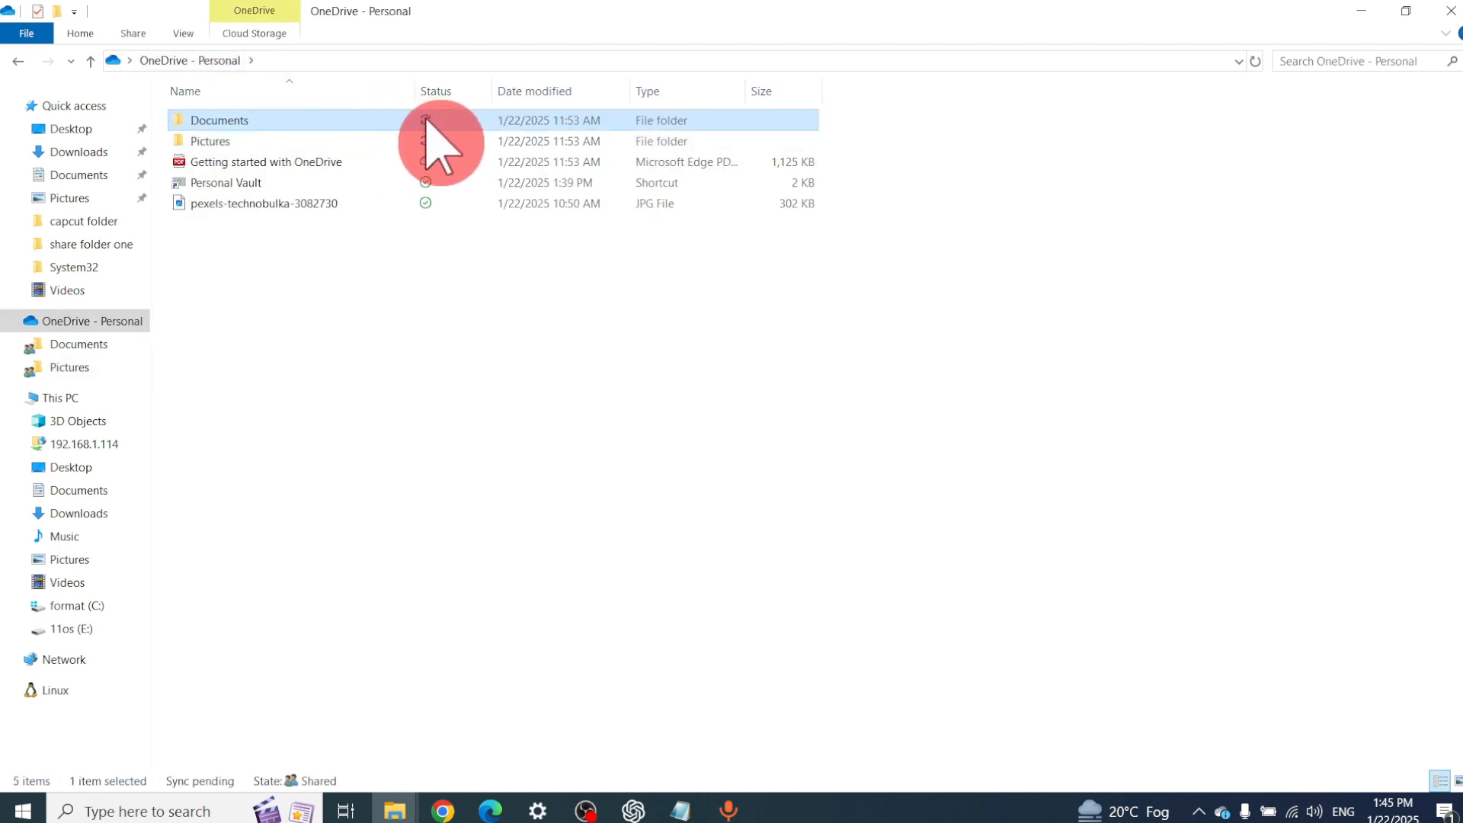
pyautogui.rightClick(426, 118)
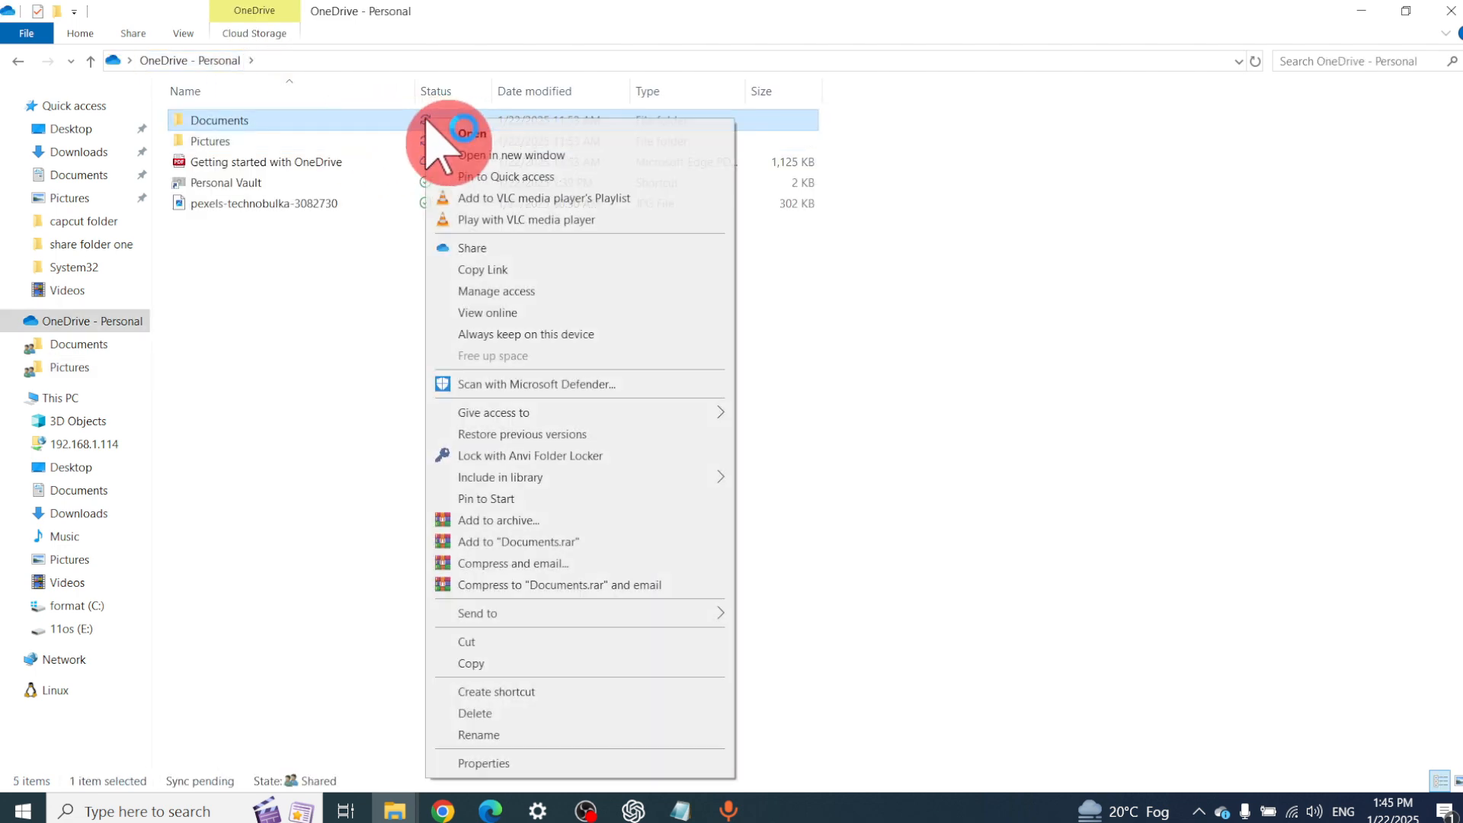
pyautogui.click(596, 313)
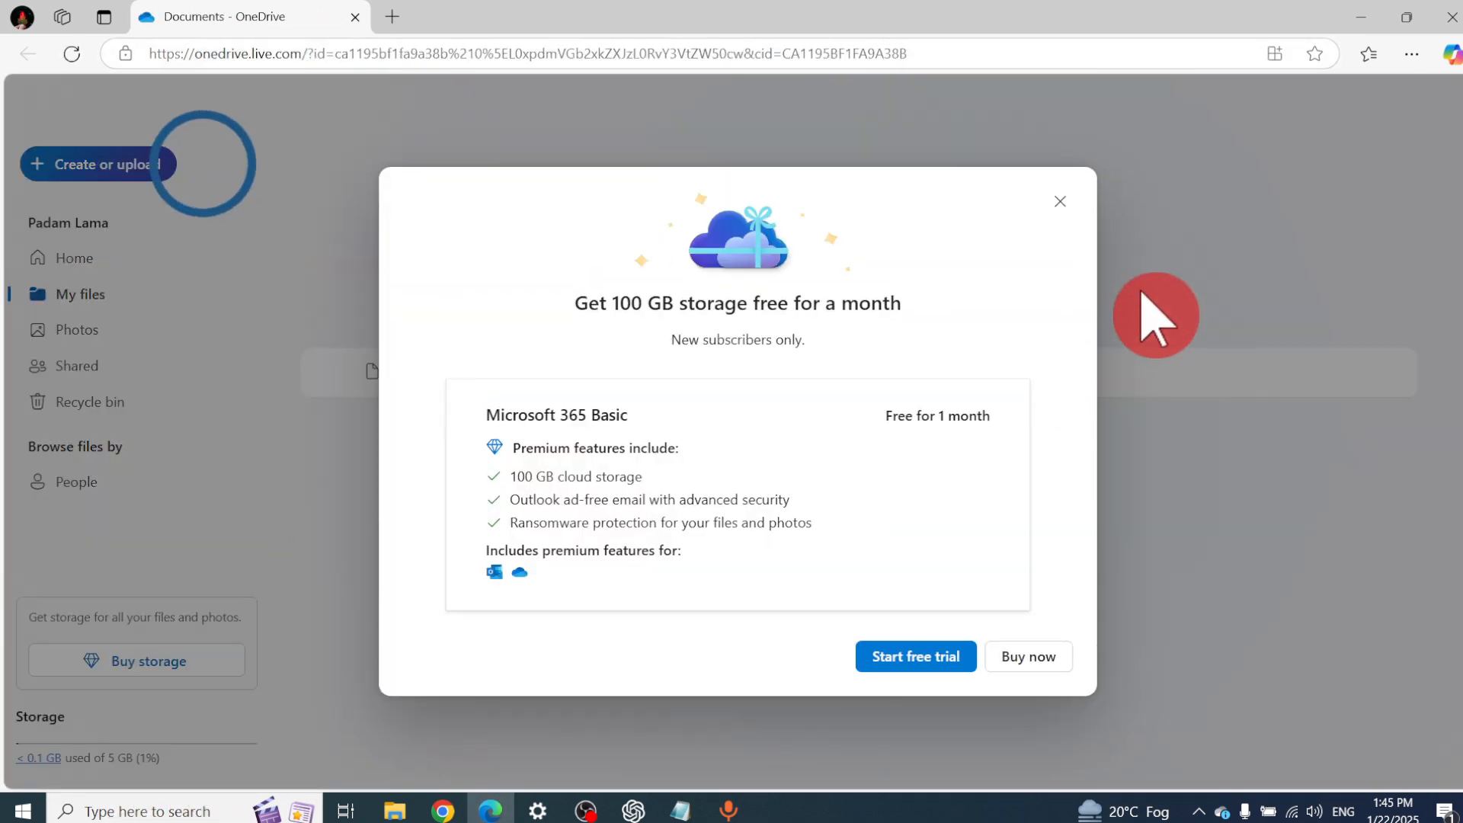
pyautogui.click(1057, 220)
pyautogui.click(90, 267)
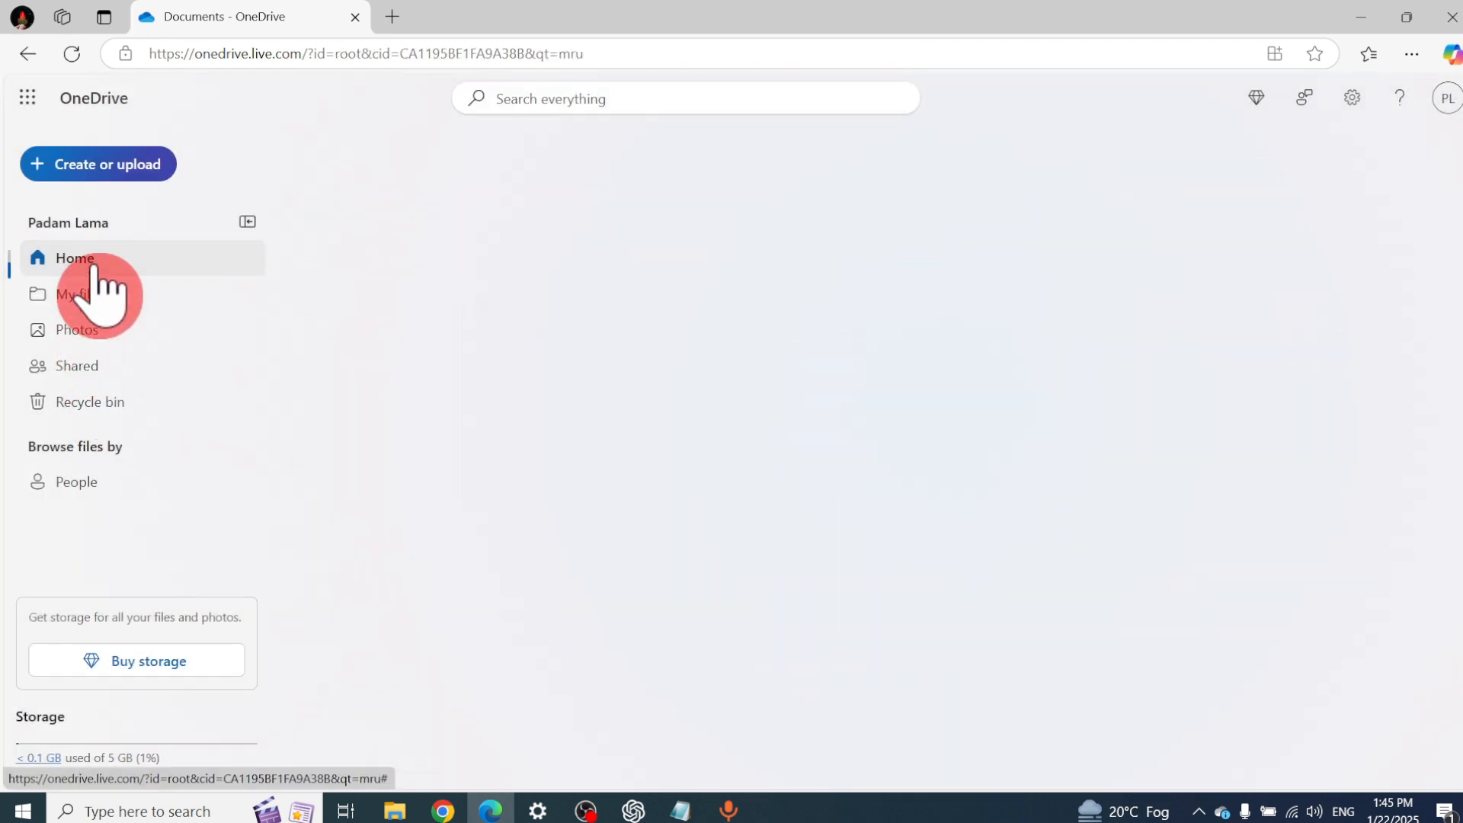
pyautogui.click(107, 301)
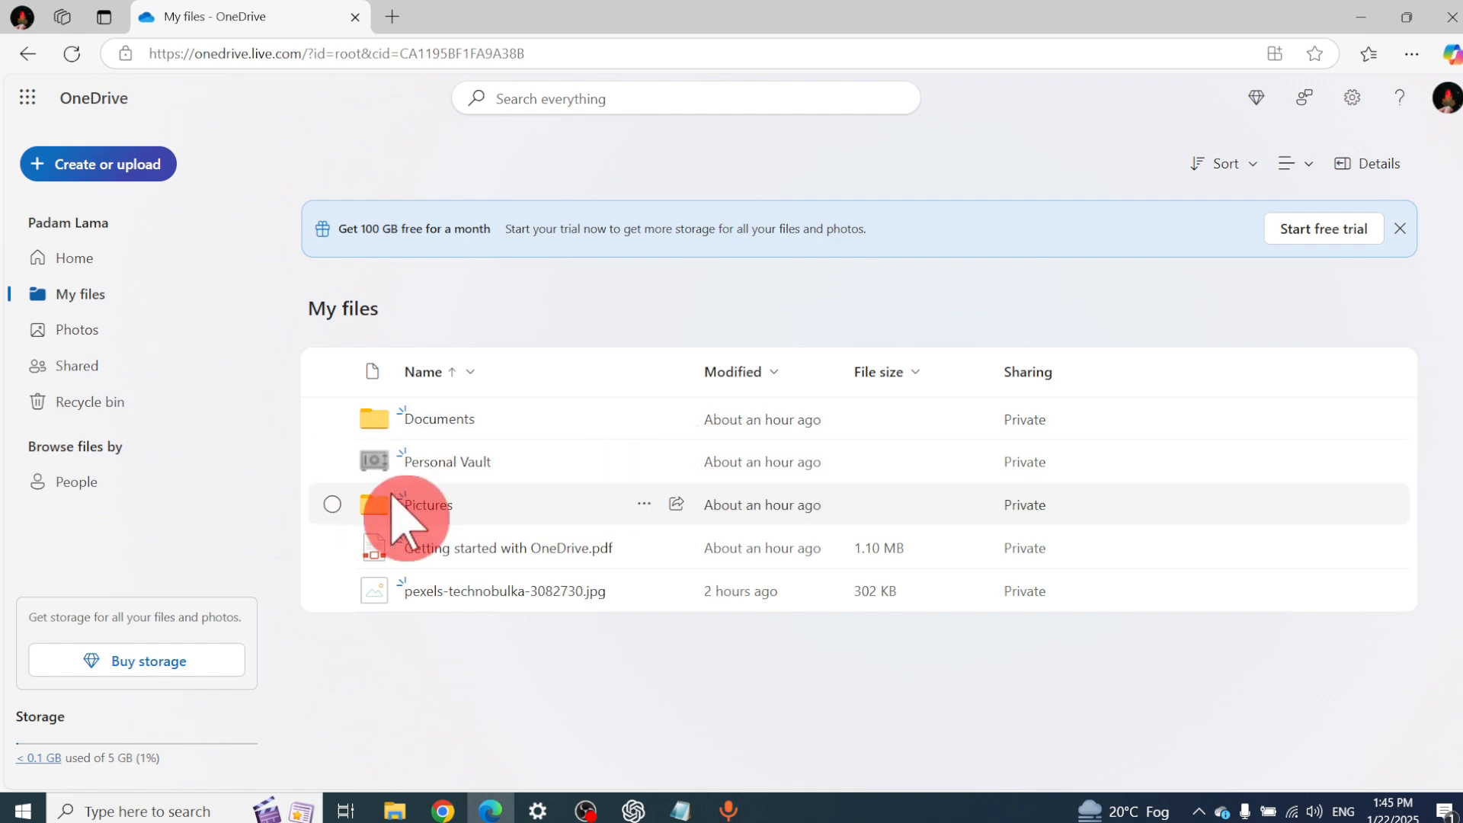
# Step: Examine the contents of the online Documents and Pictures folders and return to My files
pyautogui.doubleClick(548, 417)
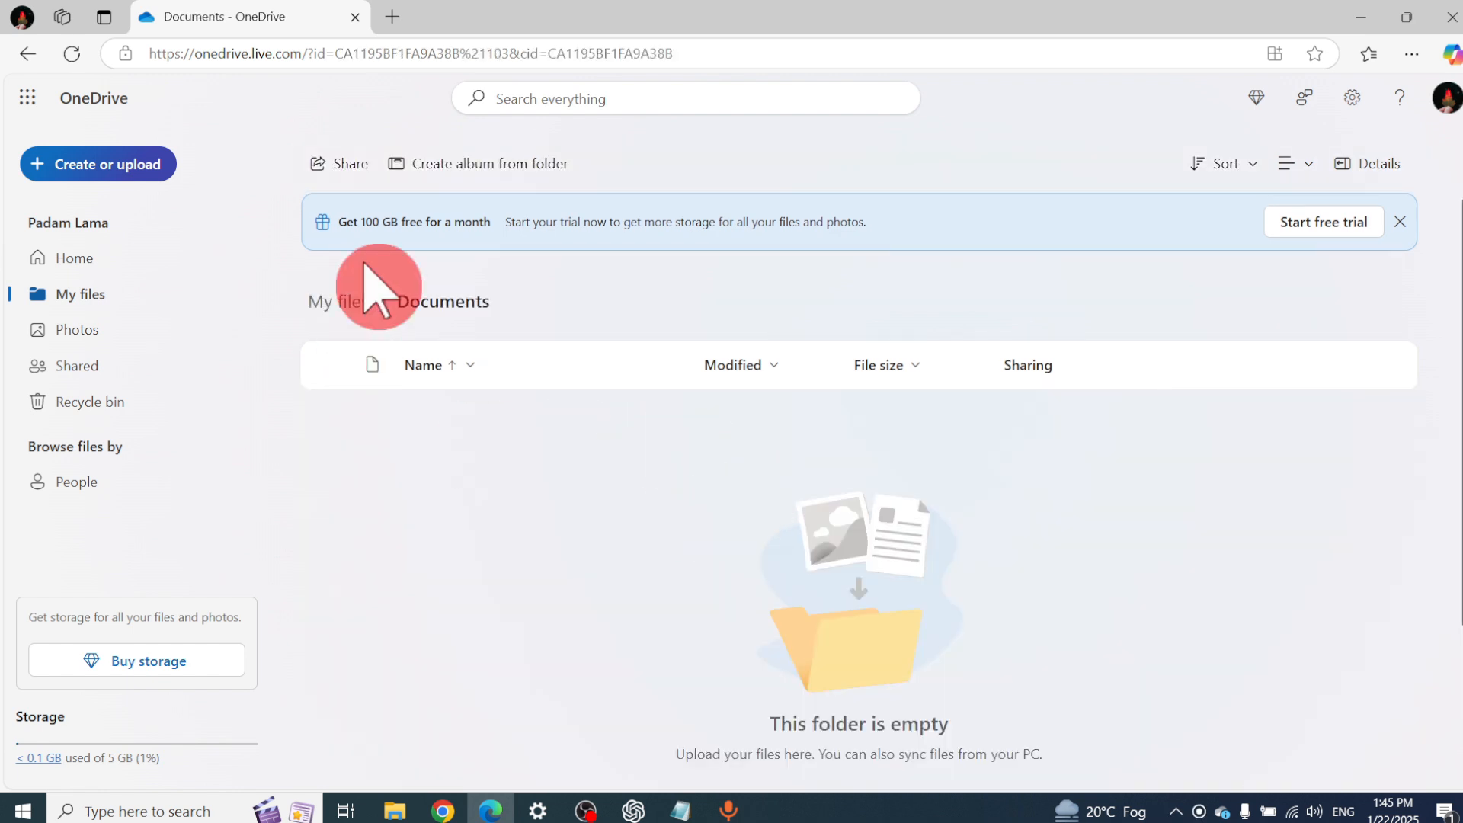
pyautogui.click(31, 55)
pyautogui.click(503, 506)
pyautogui.doubleClick(506, 507)
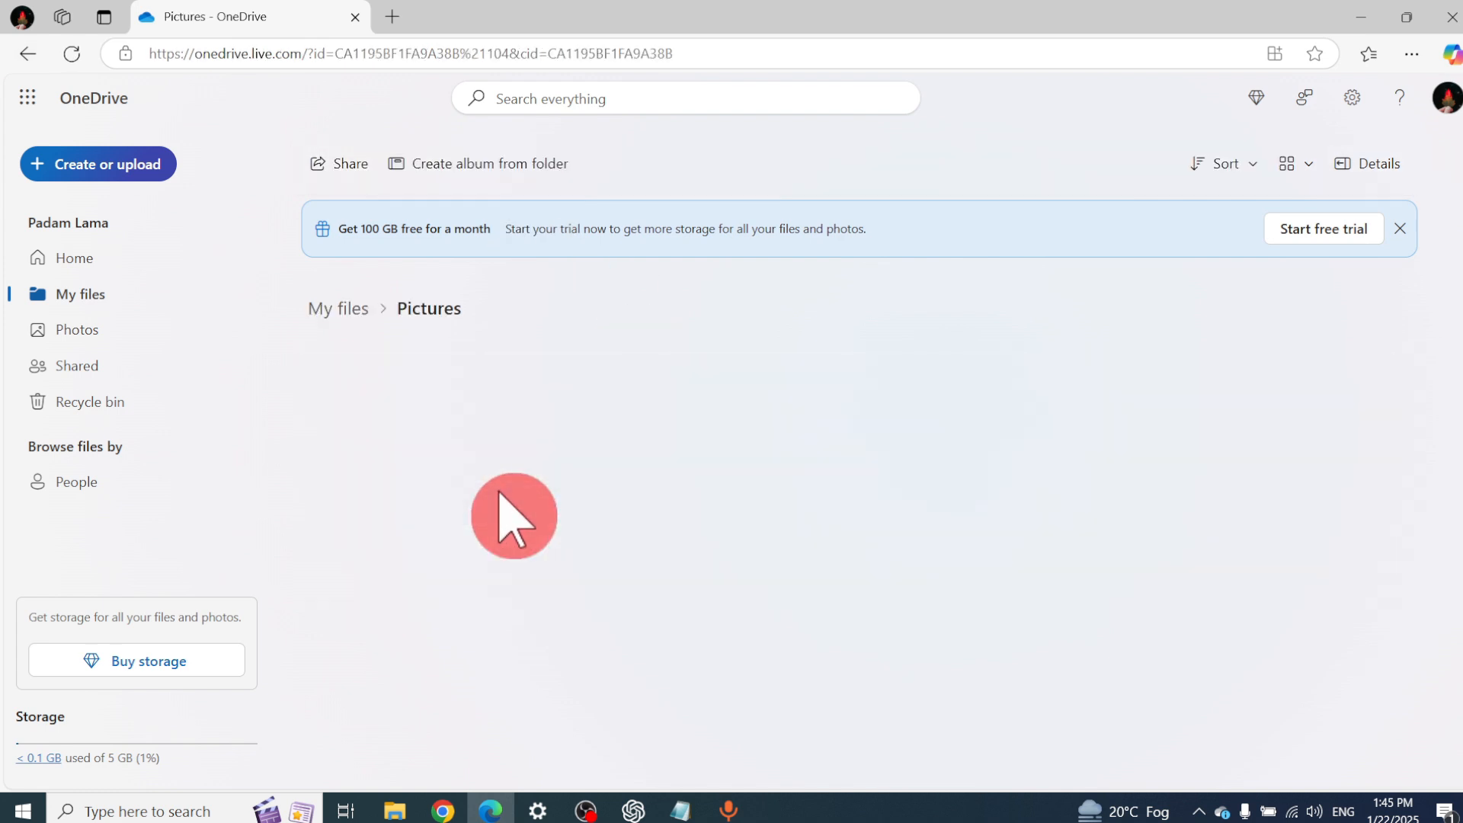
pyautogui.click(29, 53)
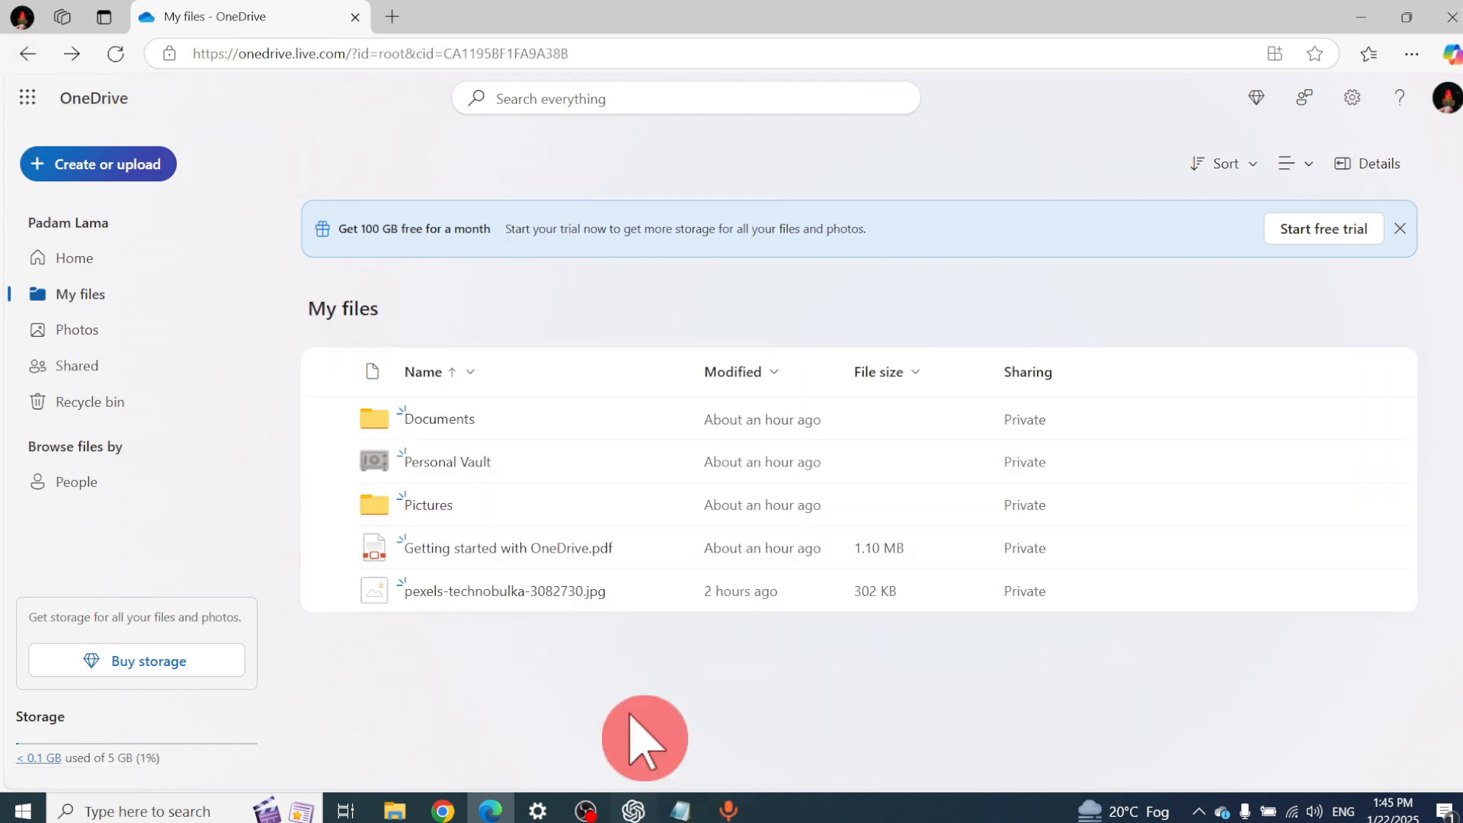
# Step: Switch back to File Explorer and create a Microsoft Access database in the OneDrive Documents folder
pyautogui.click(1361, 17)
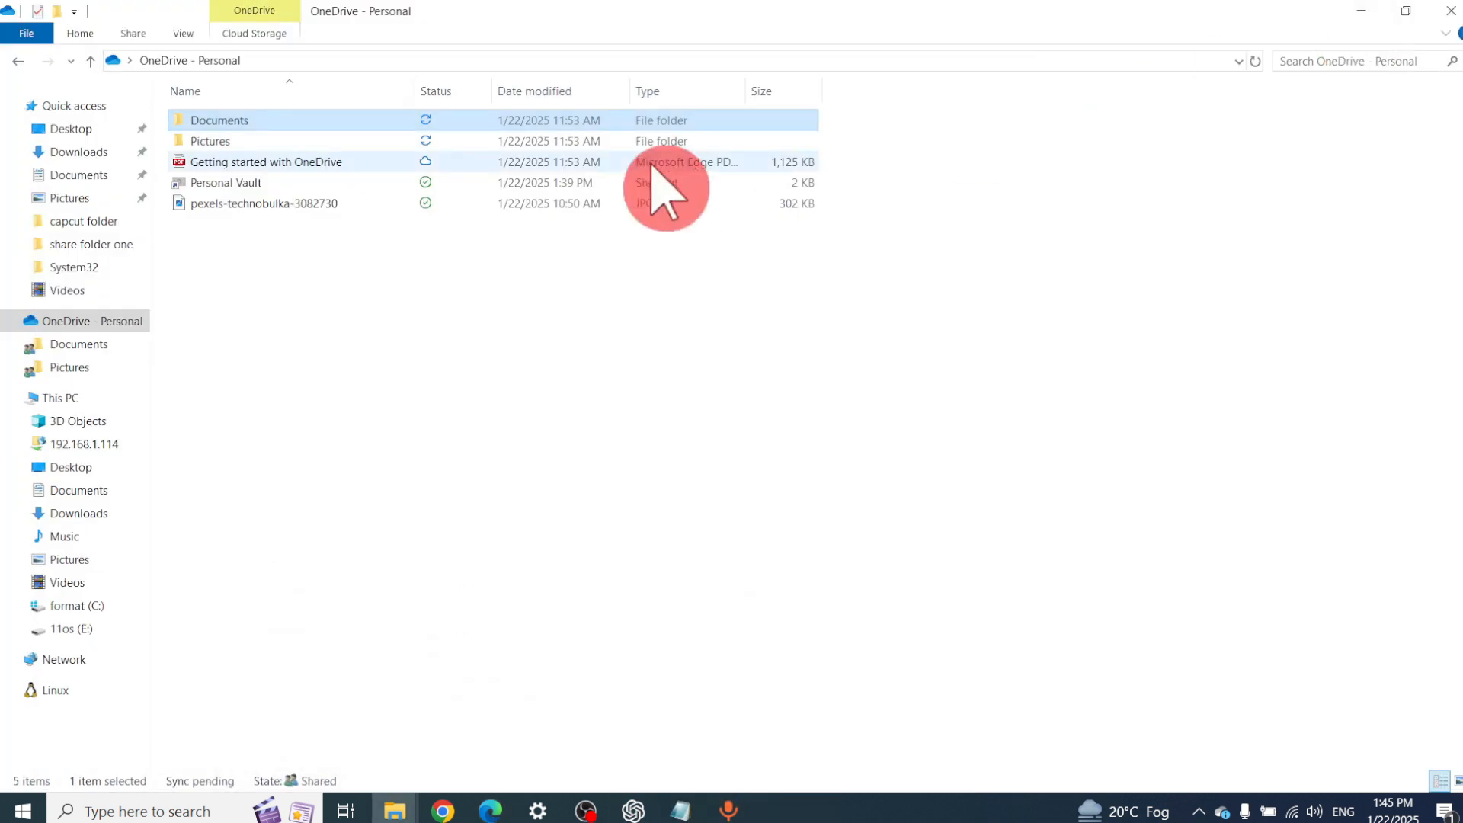
pyautogui.doubleClick(373, 120)
pyautogui.rightClick(427, 257)
pyautogui.moveTo(554, 630)
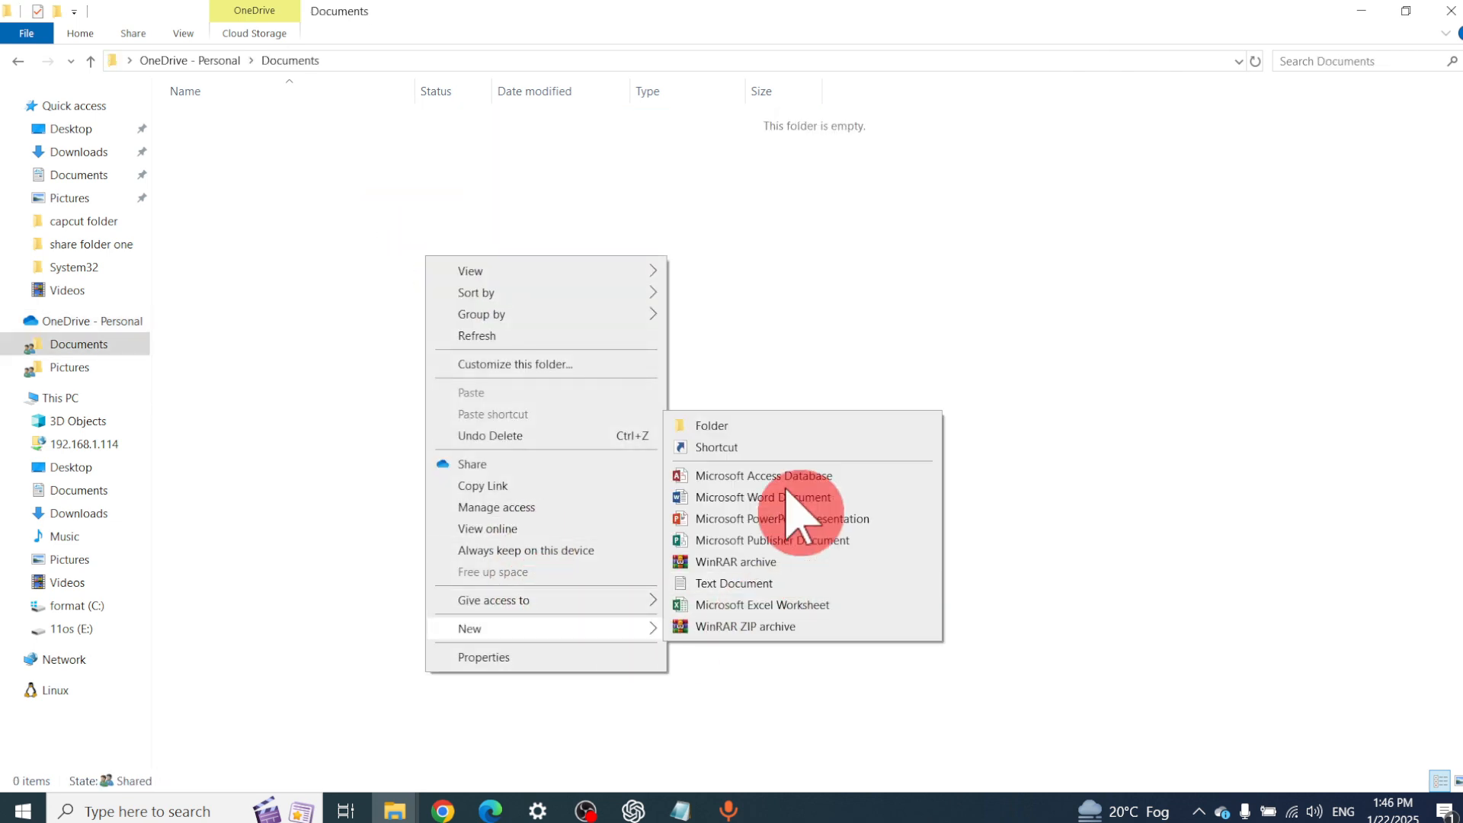
pyautogui.click(815, 562)
pyautogui.click(534, 358)
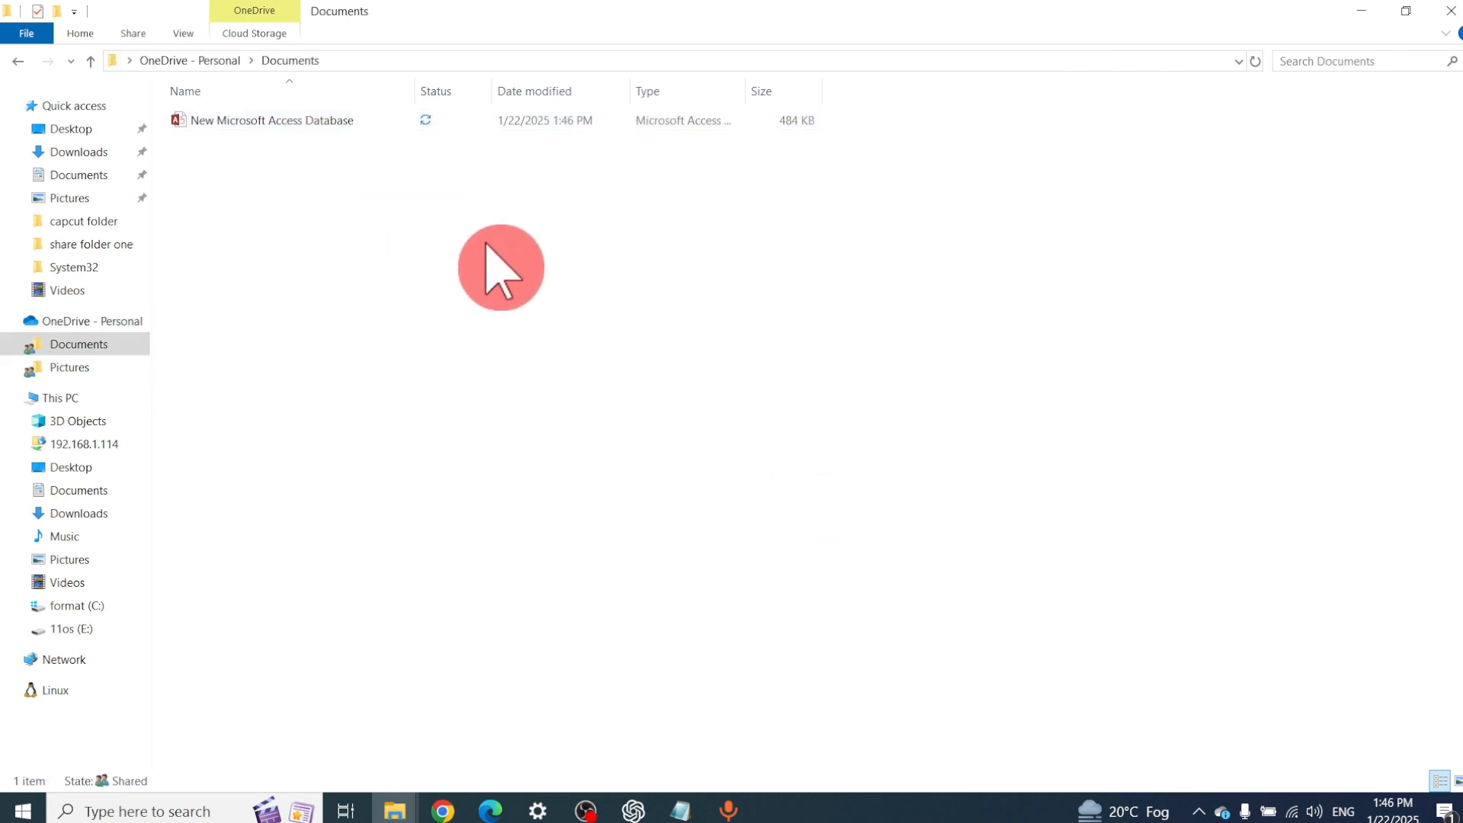
# Step: Check the sync status of the Documents folder and of the new Access database inside it
pyautogui.click(225, 60)
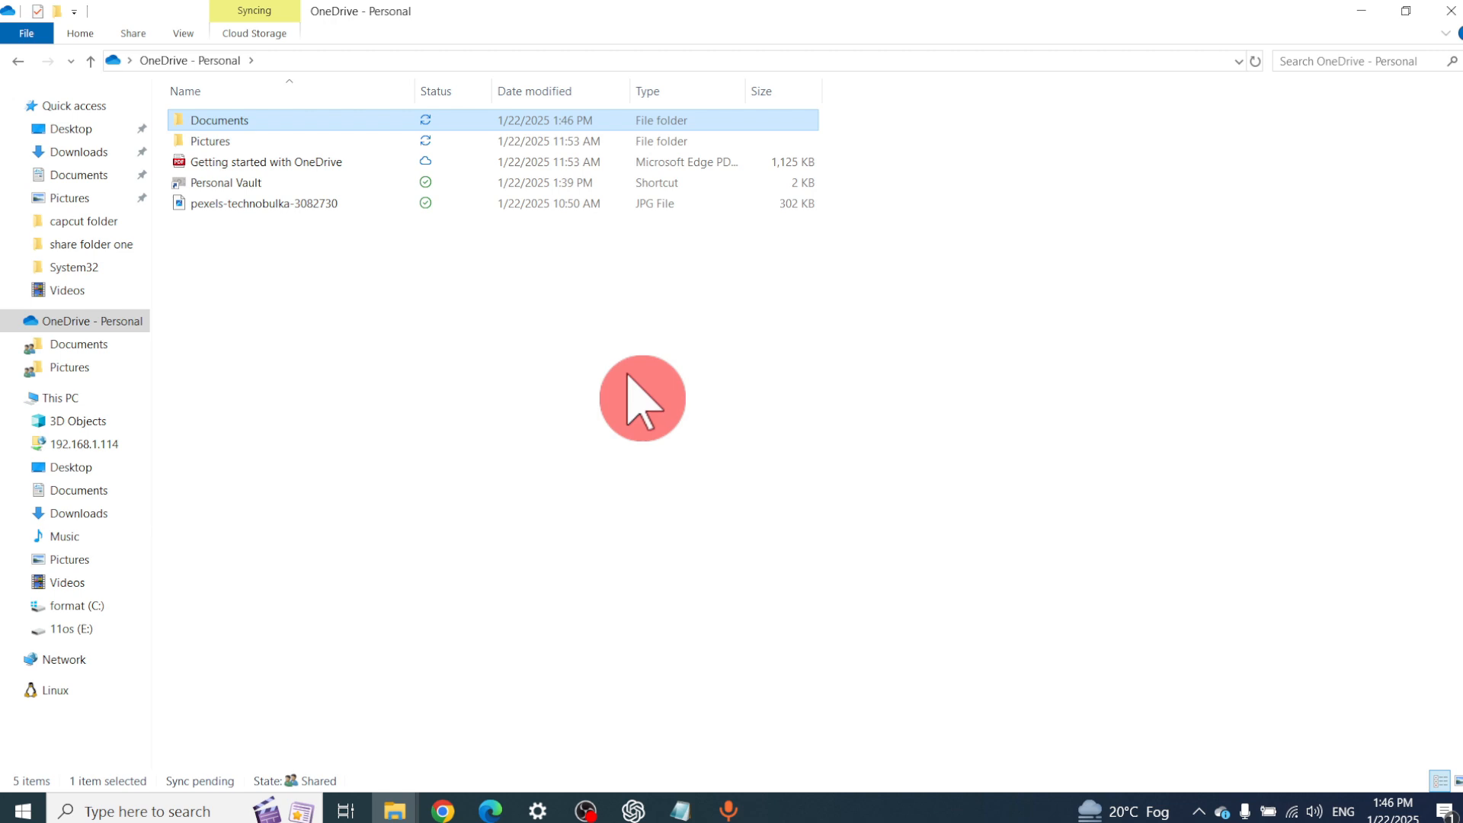
pyautogui.doubleClick(388, 123)
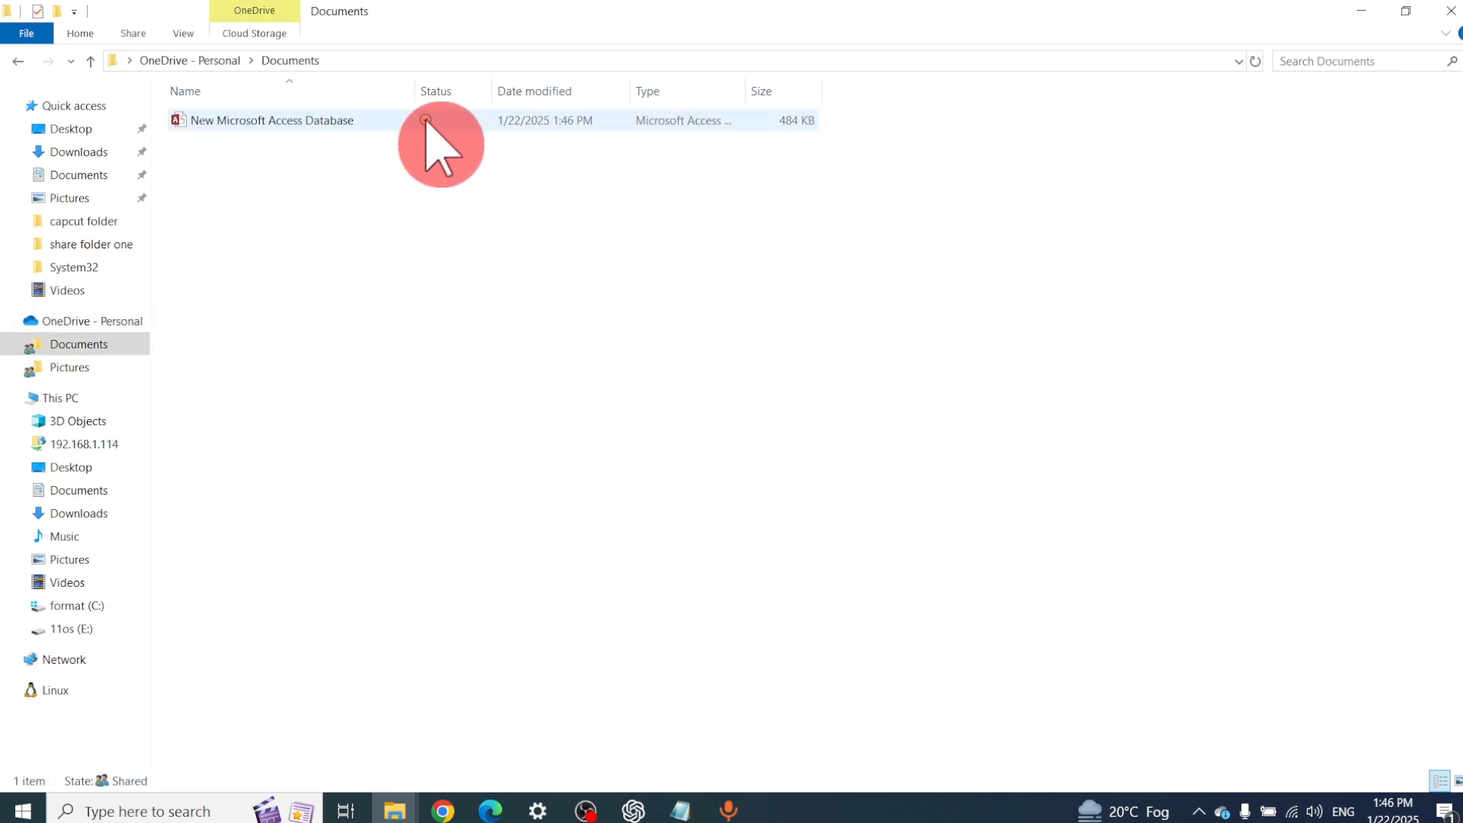
pyautogui.rightClick(425, 119)
pyautogui.click(506, 271)
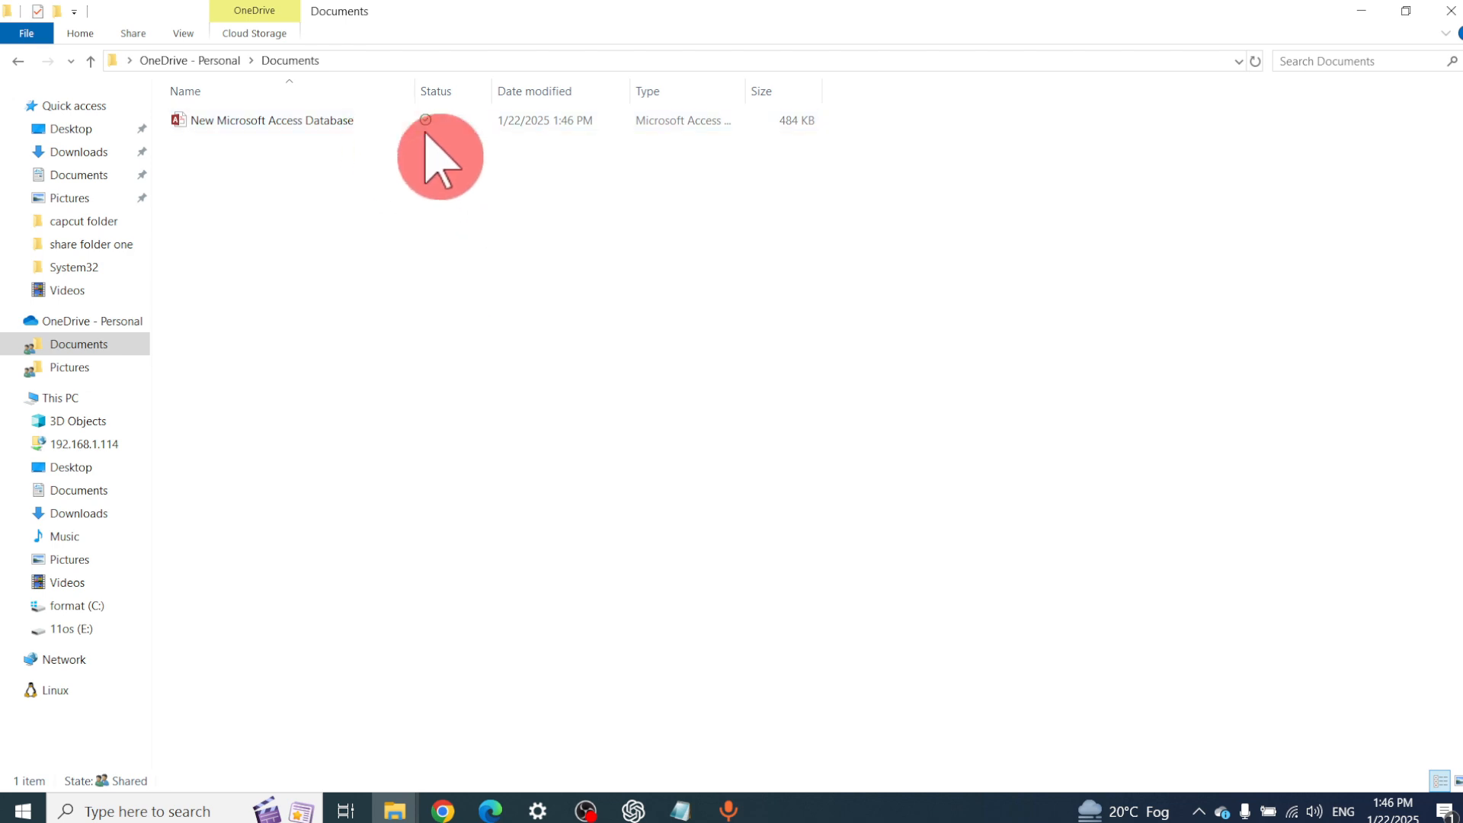
# Step: Switch to Edge, reload OneDrive, check the online Documents folder for the new Access database, and minimize both windows
pyautogui.click(490, 809)
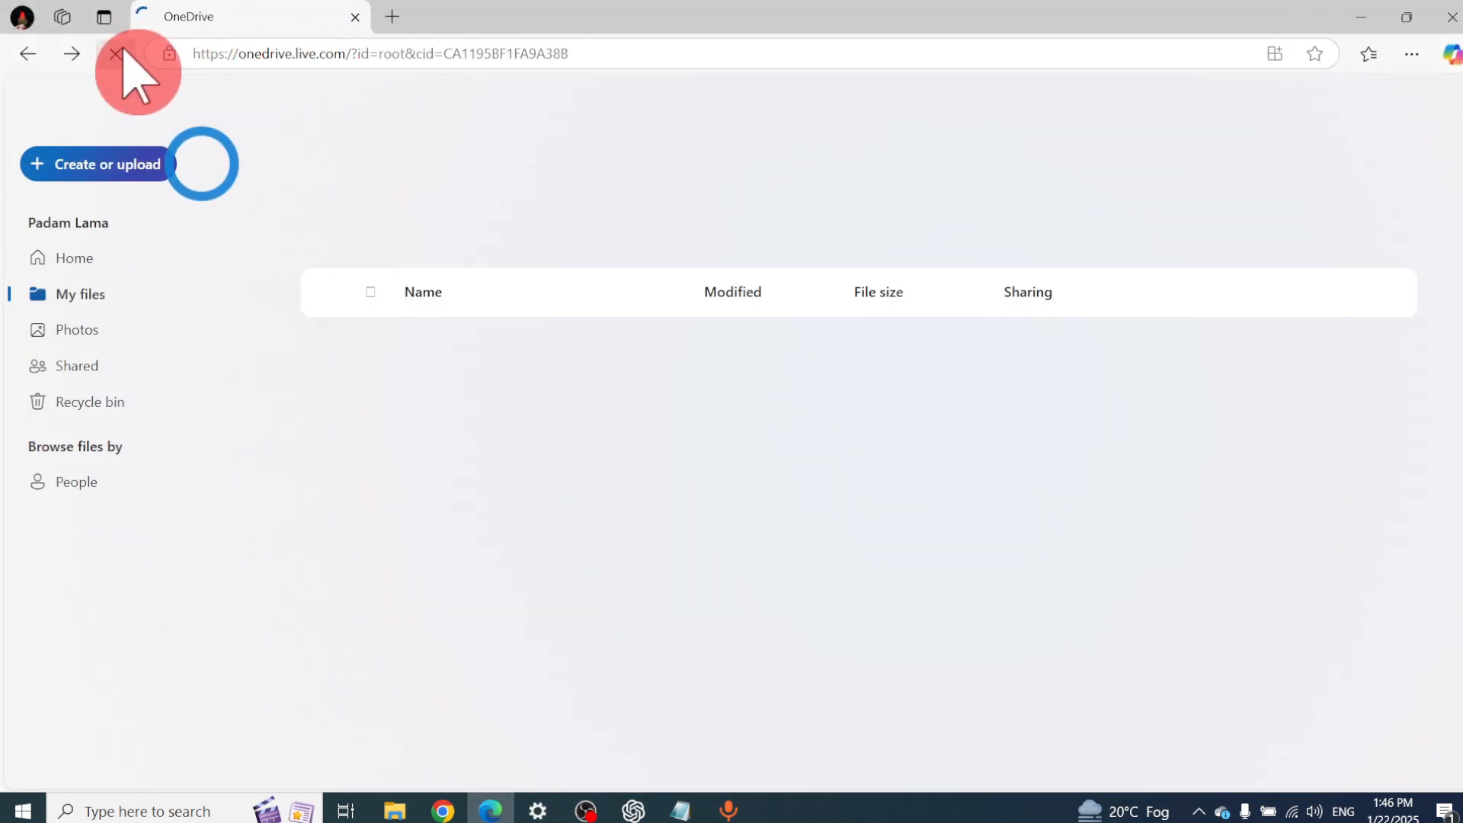
pyautogui.click(499, 419)
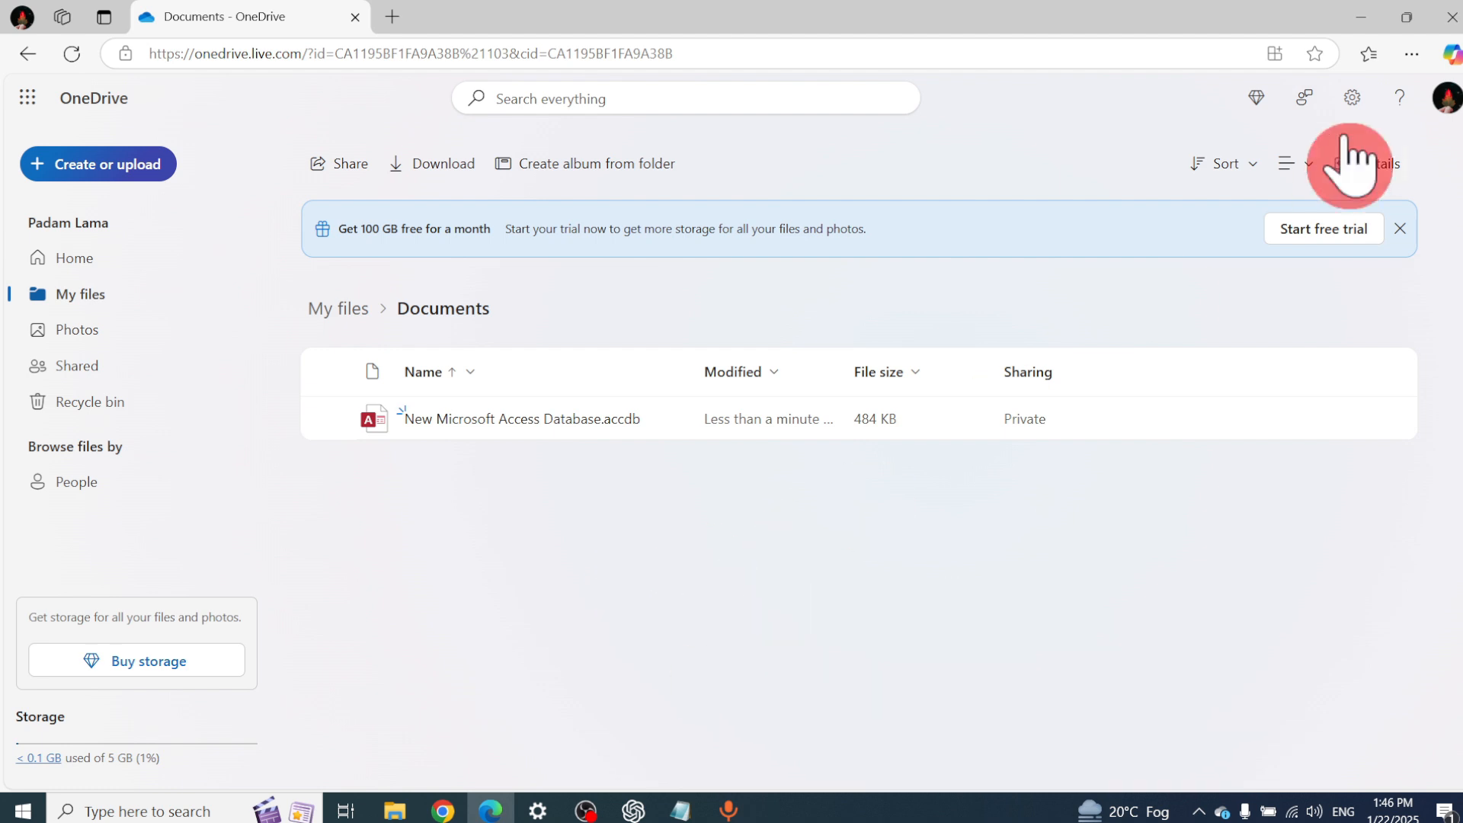
pyautogui.click(1364, 18)
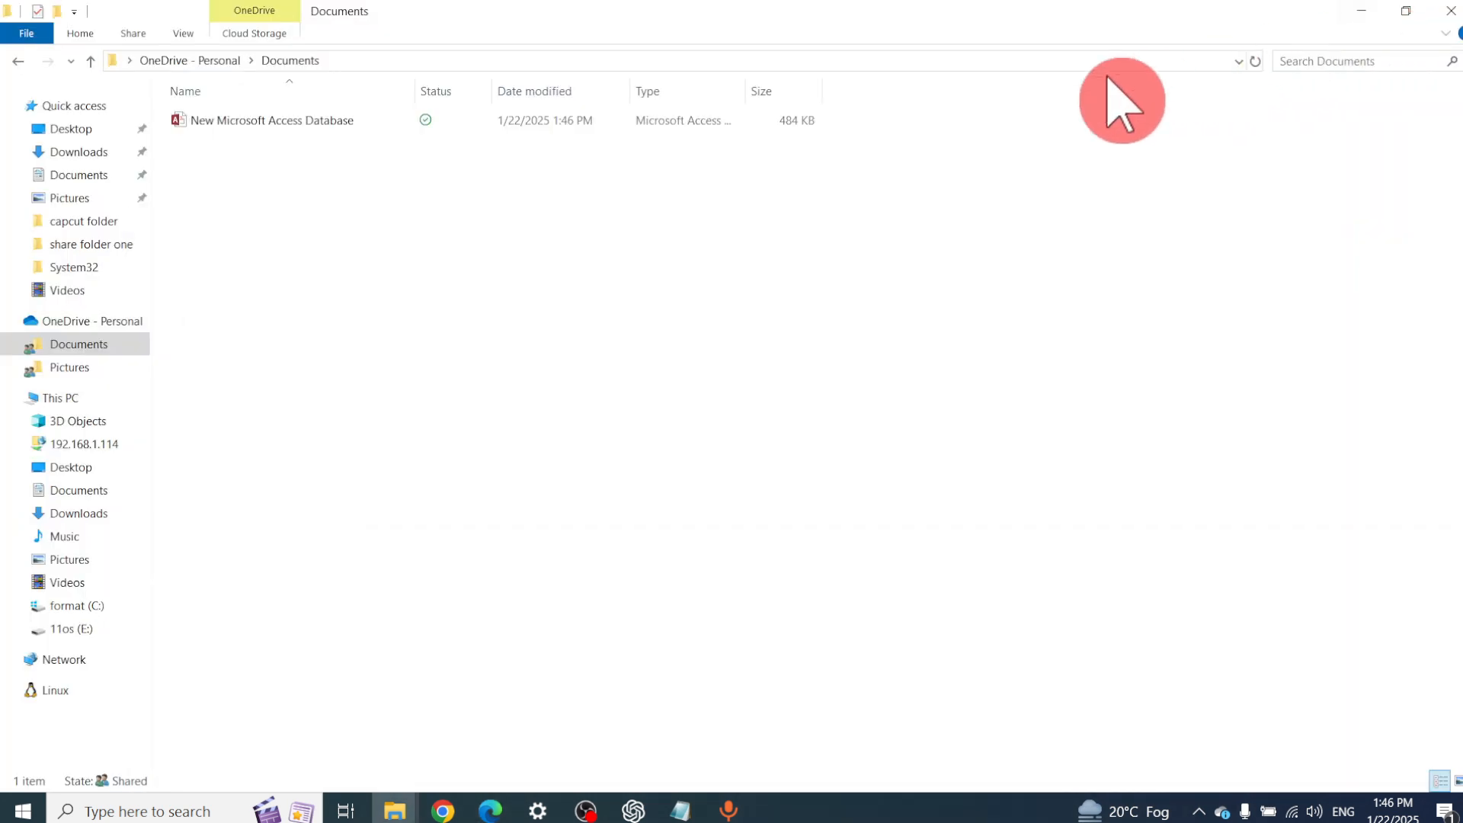
pyautogui.click(1360, 11)
pyautogui.rightClick(676, 124)
pyautogui.click(781, 183)
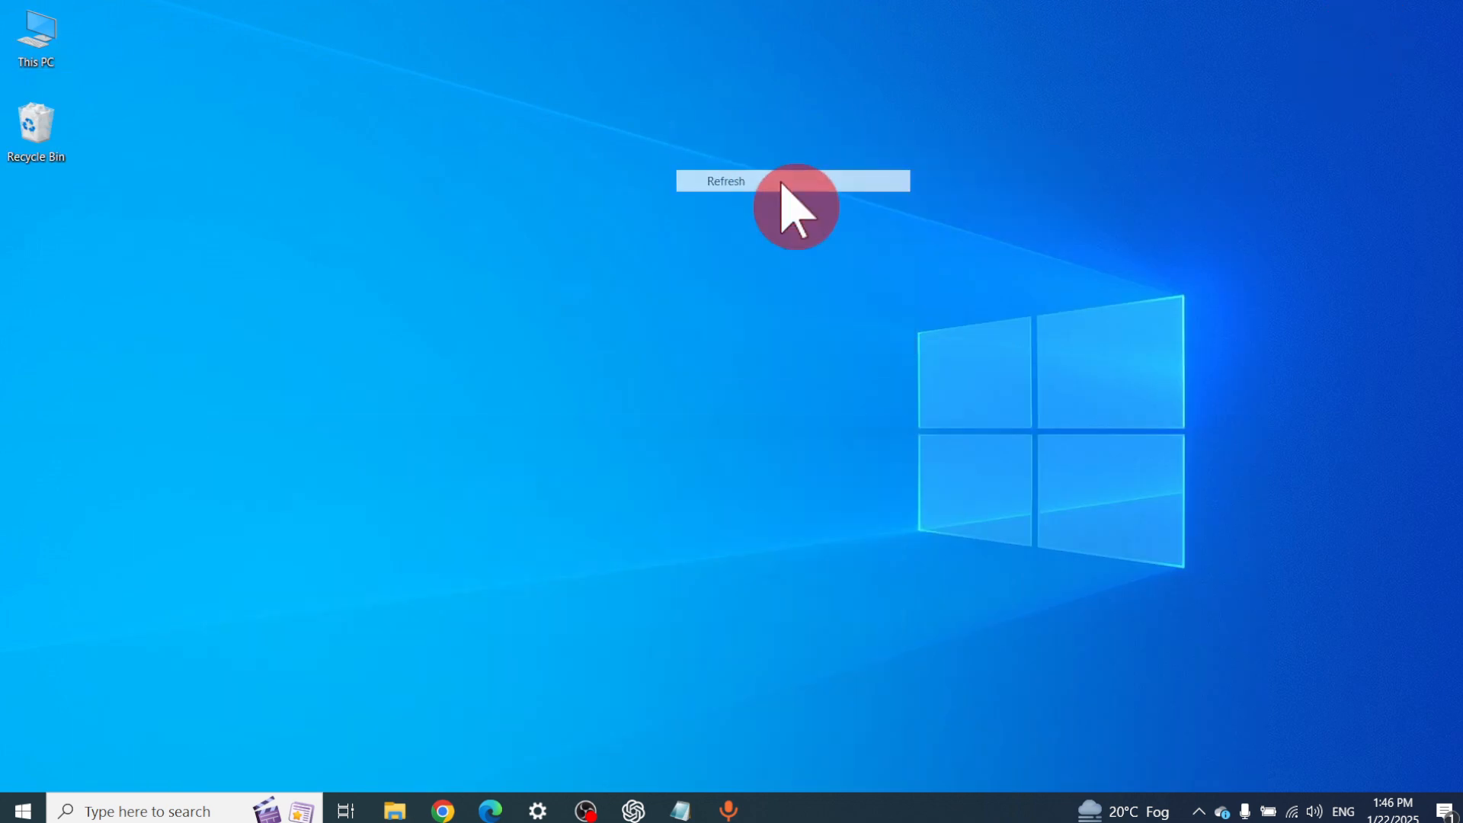
pyautogui.rightClick(690, 80)
pyautogui.click(759, 136)
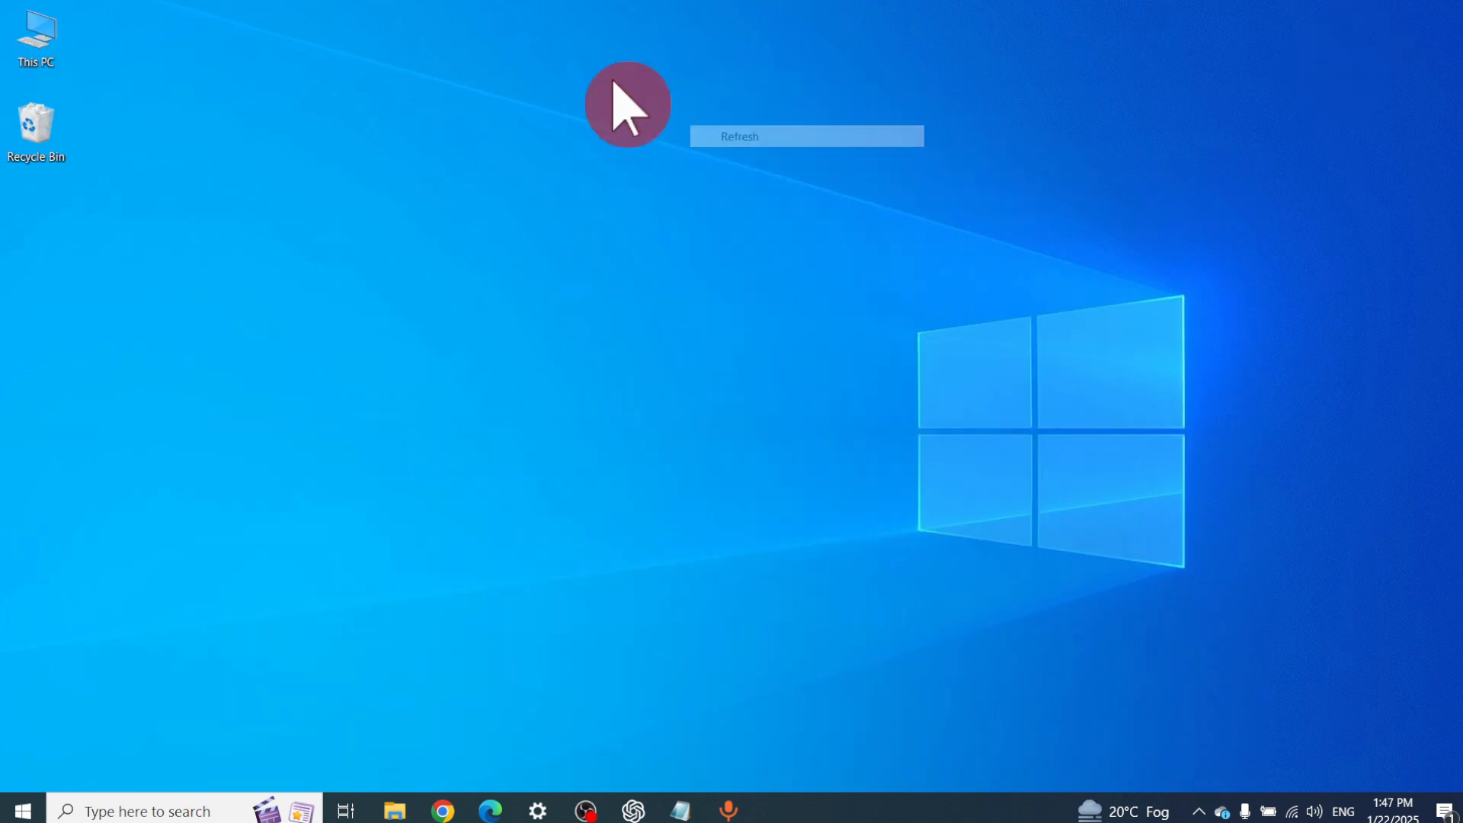
pyautogui.rightClick(529, 62)
pyautogui.click(618, 122)
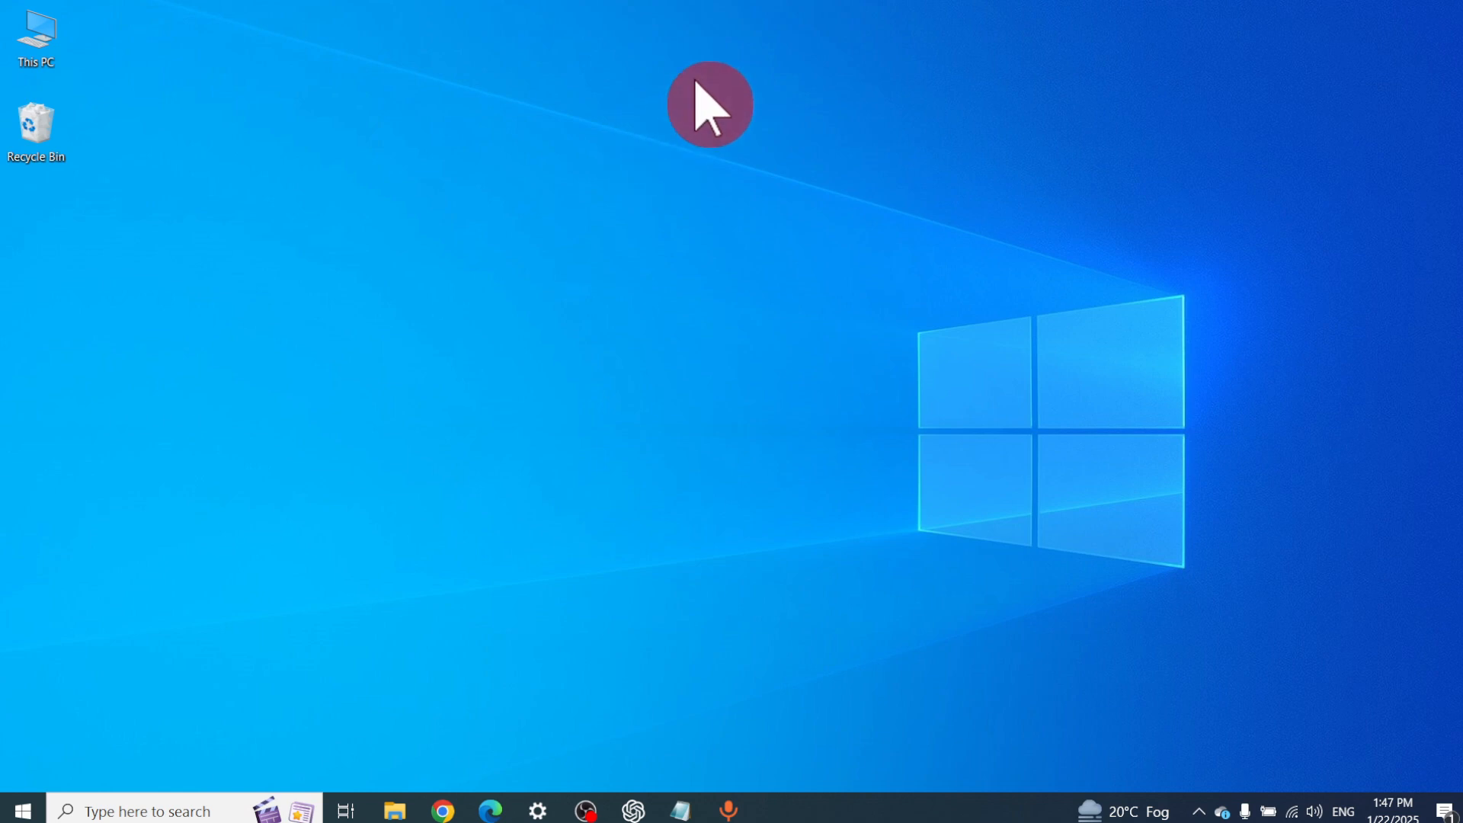
pyautogui.rightClick(464, 104)
pyautogui.click(556, 162)
pyautogui.rightClick(404, 95)
pyautogui.click(499, 152)
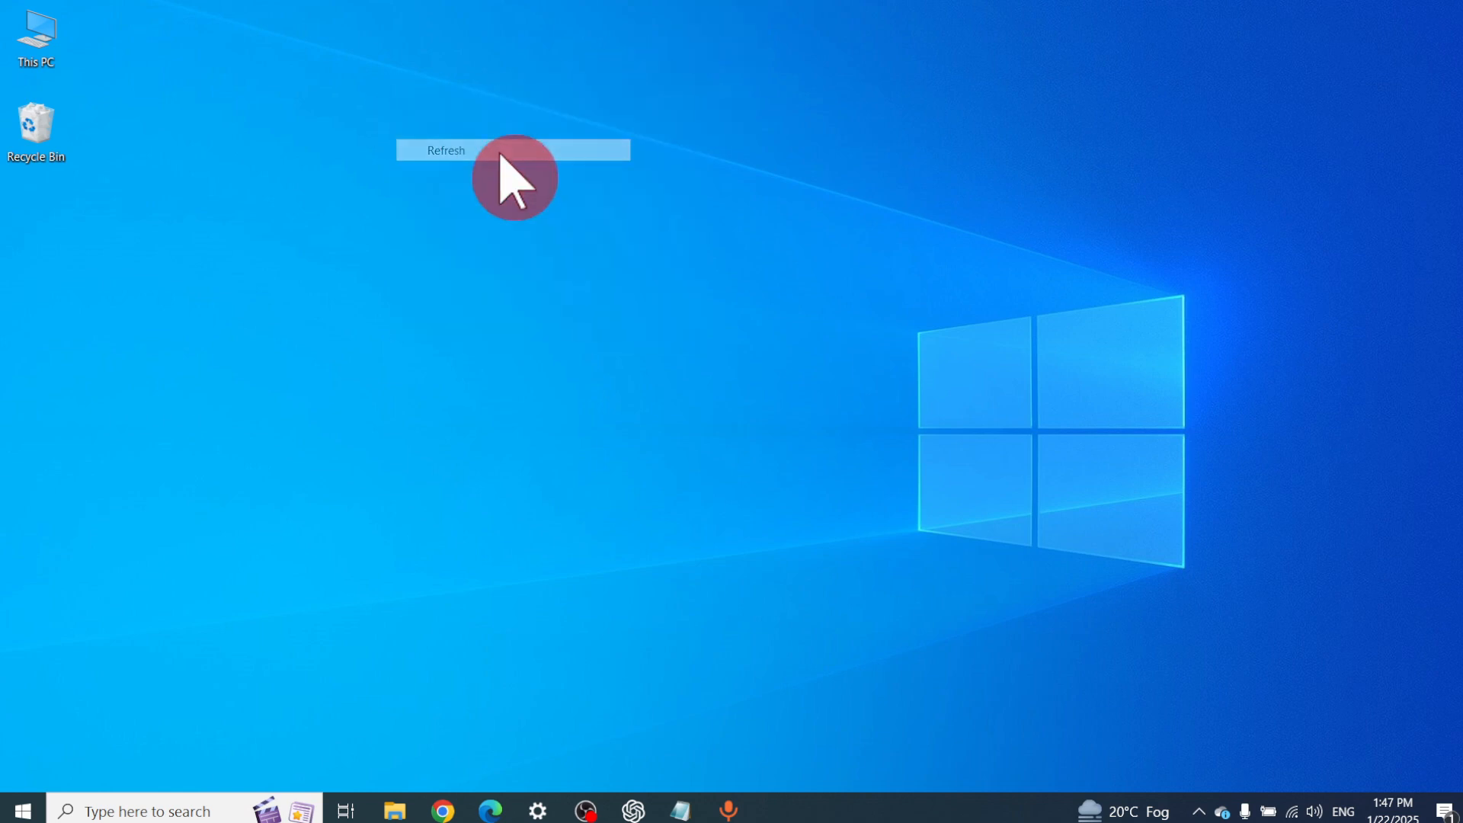
pyautogui.rightClick(501, 155)
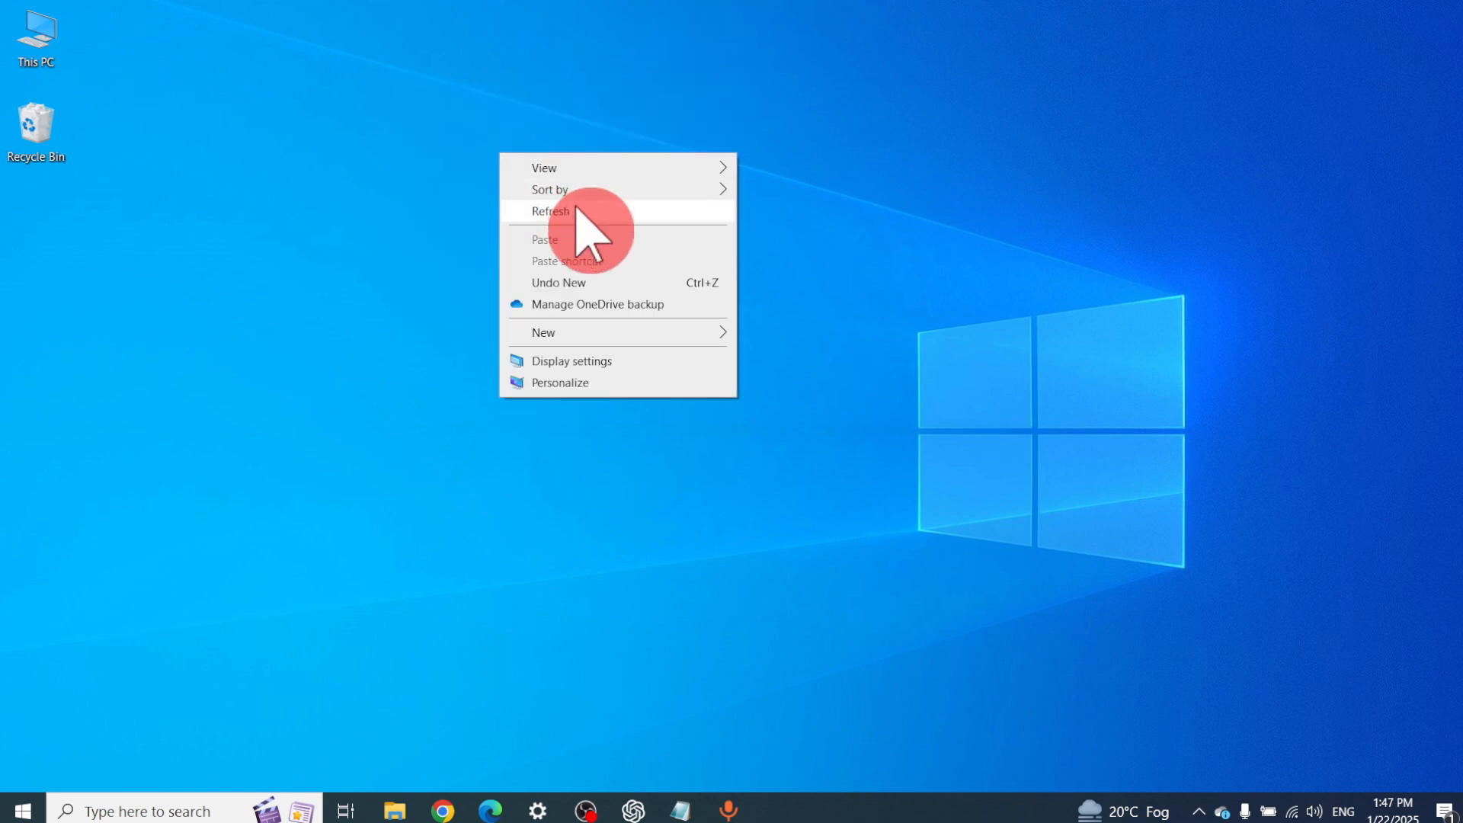
pyautogui.click(578, 209)
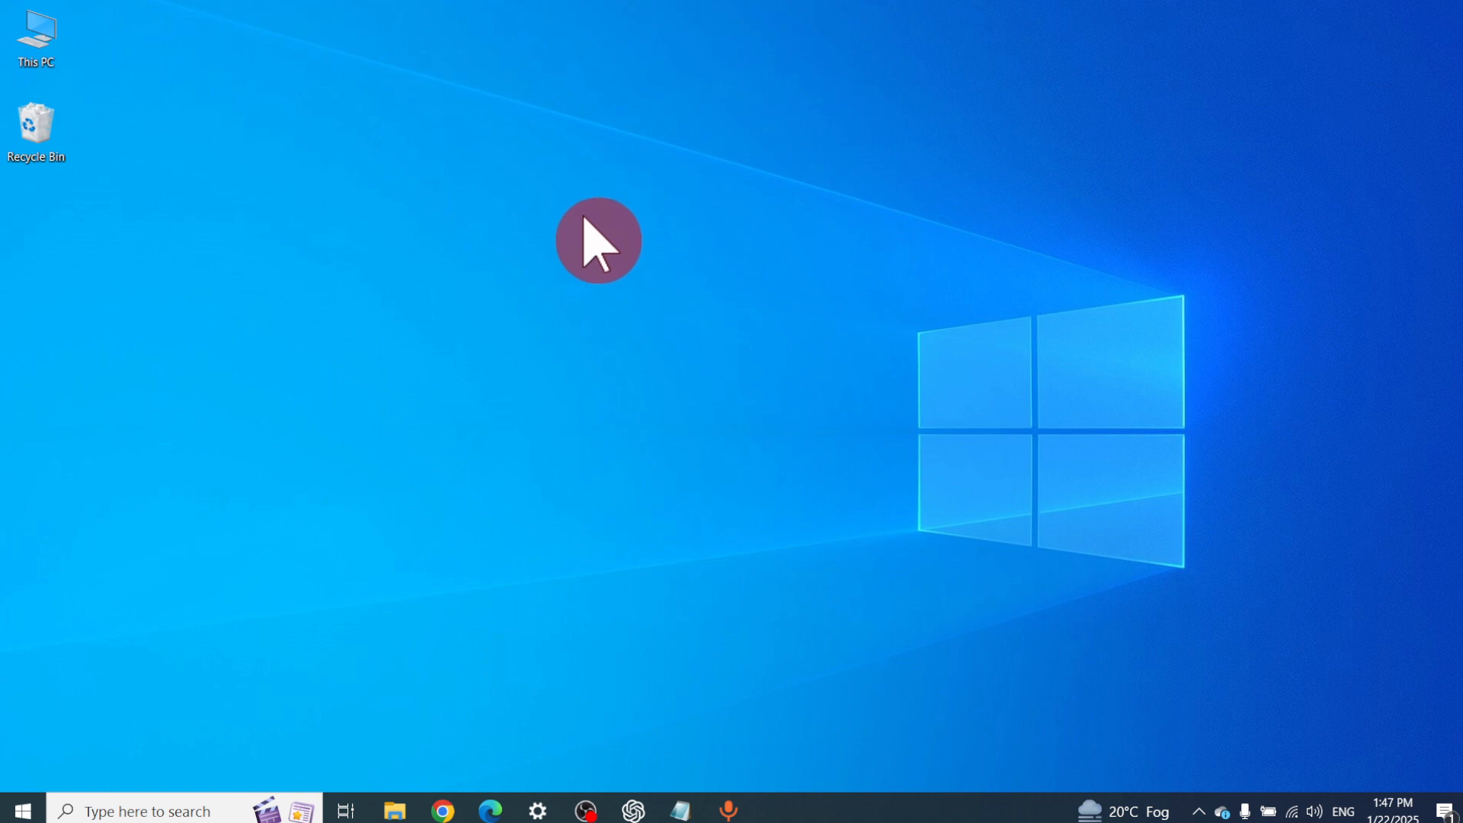